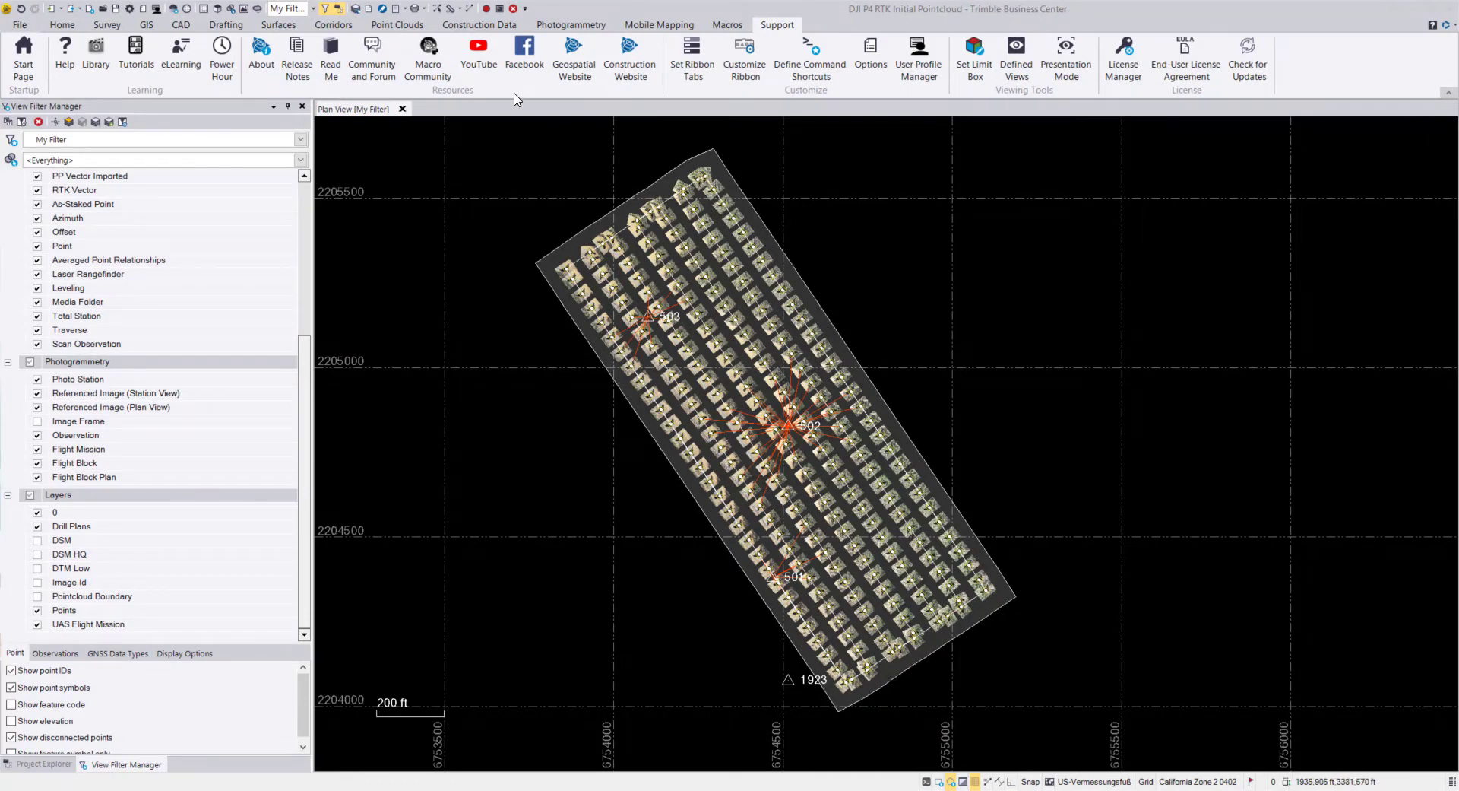
Set up Create Deliverables for an orthomosaic without a point cloud, using Digital Terrain Model elevation type and High point cloud density
left_click(566, 29)
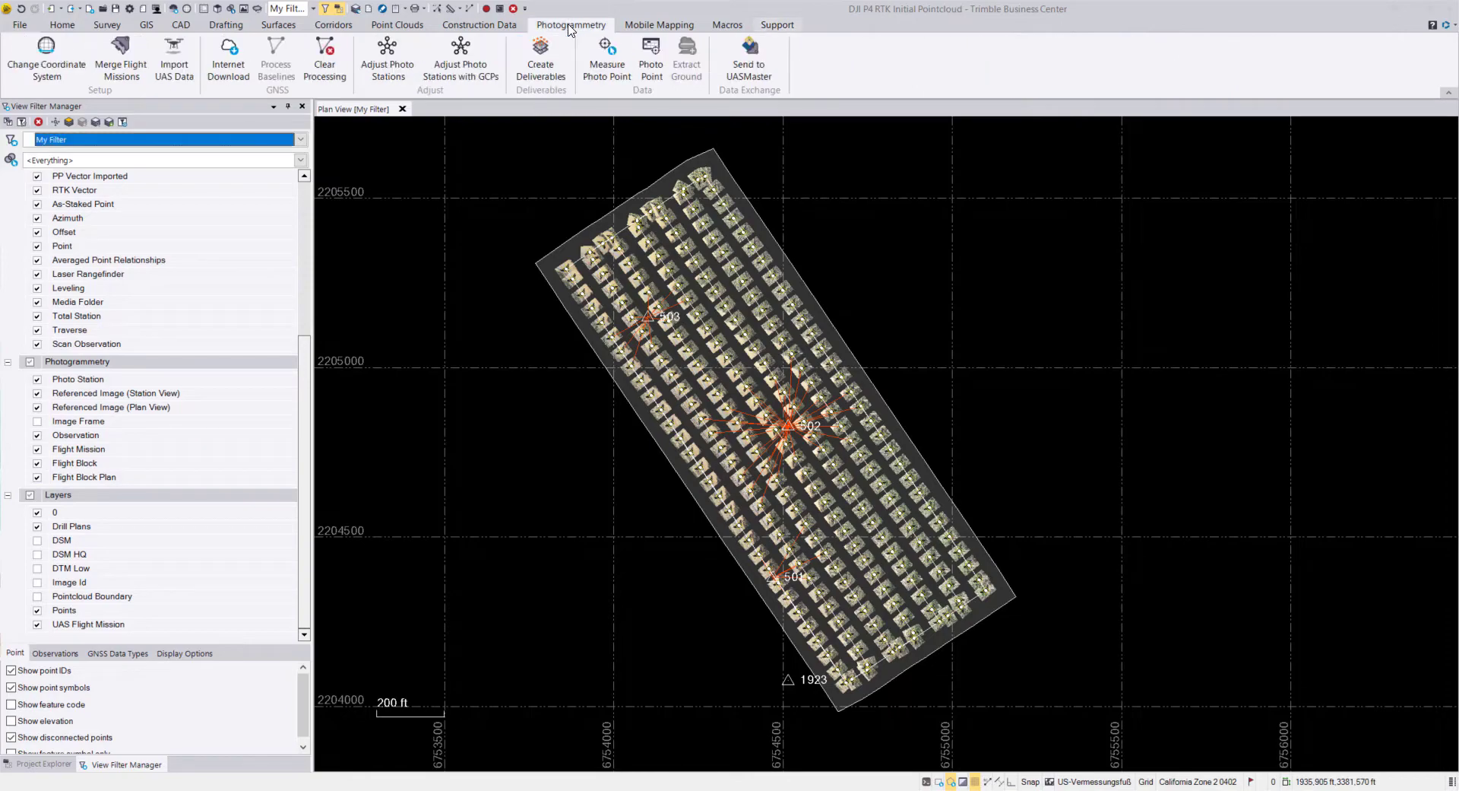
left_click(541, 59)
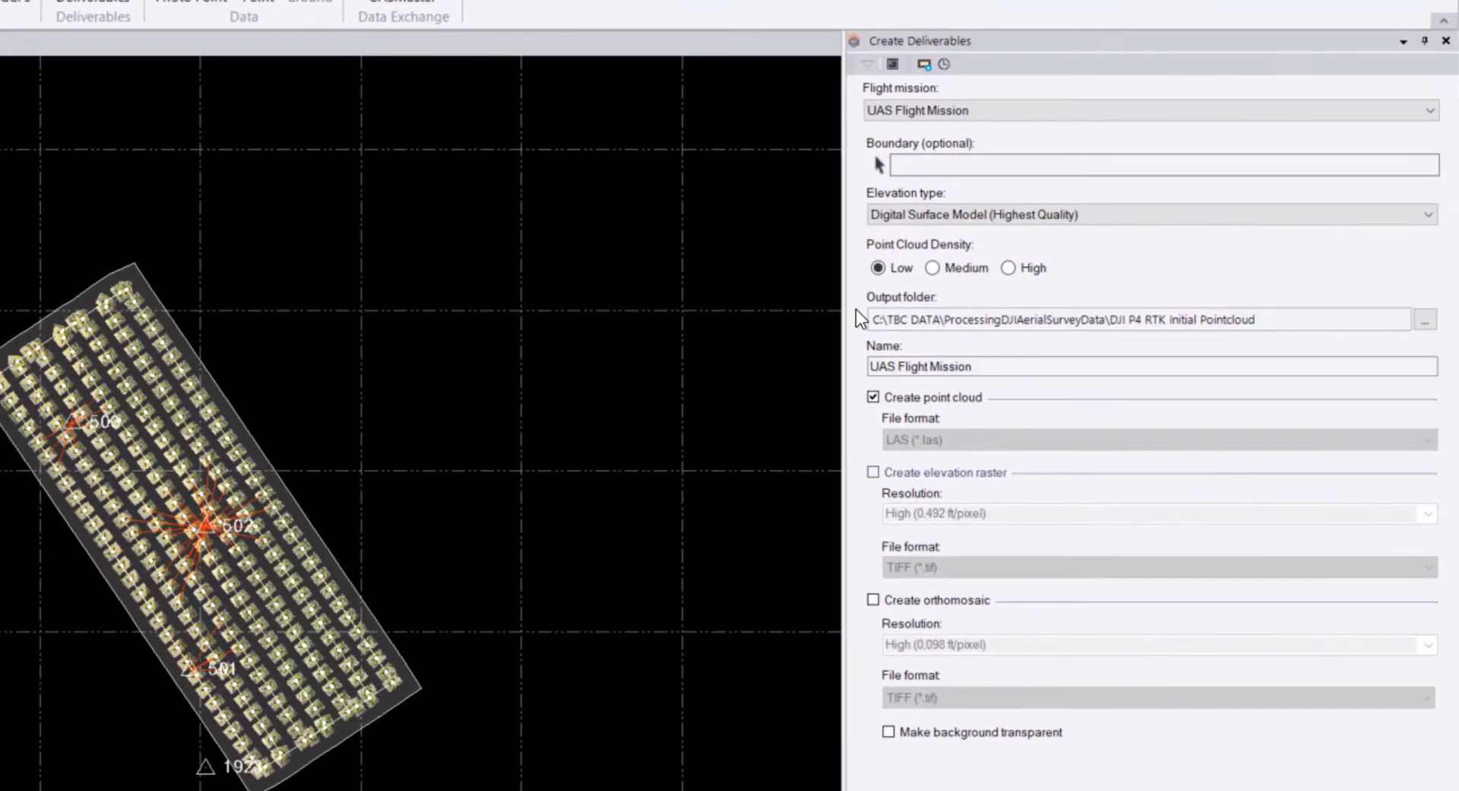
left_click(879, 604)
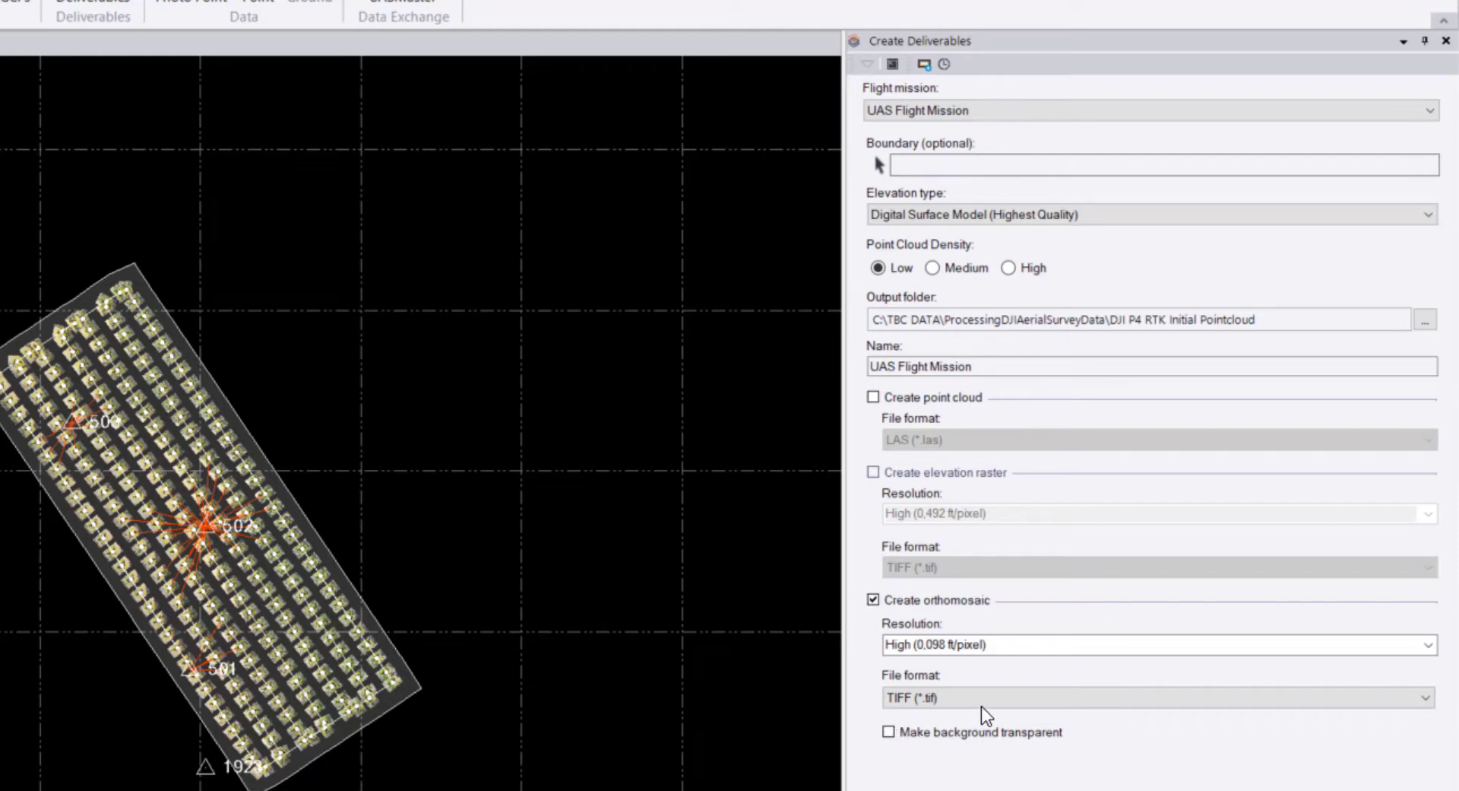
left_click(994, 214)
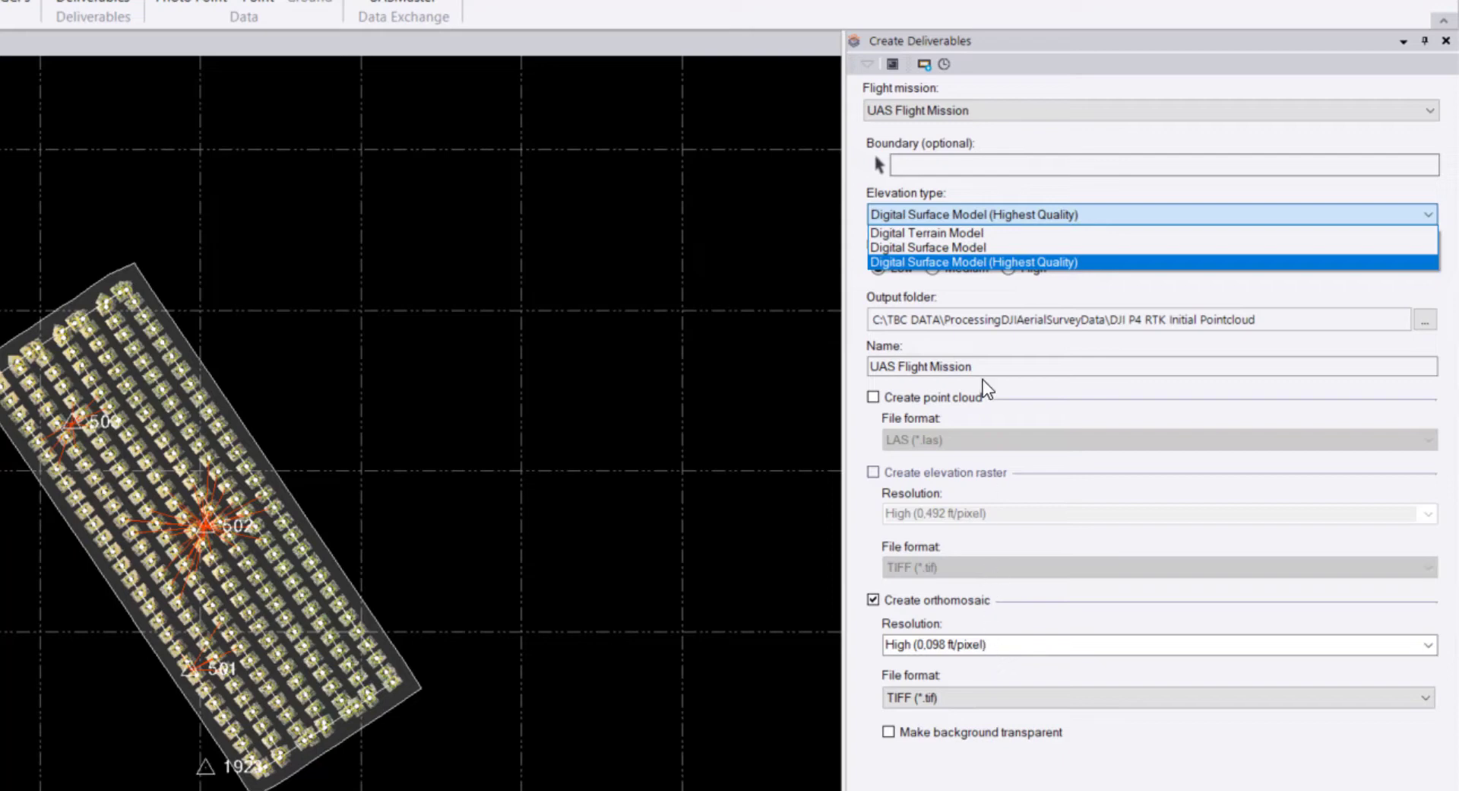
left_click(955, 233)
left_click(1009, 269)
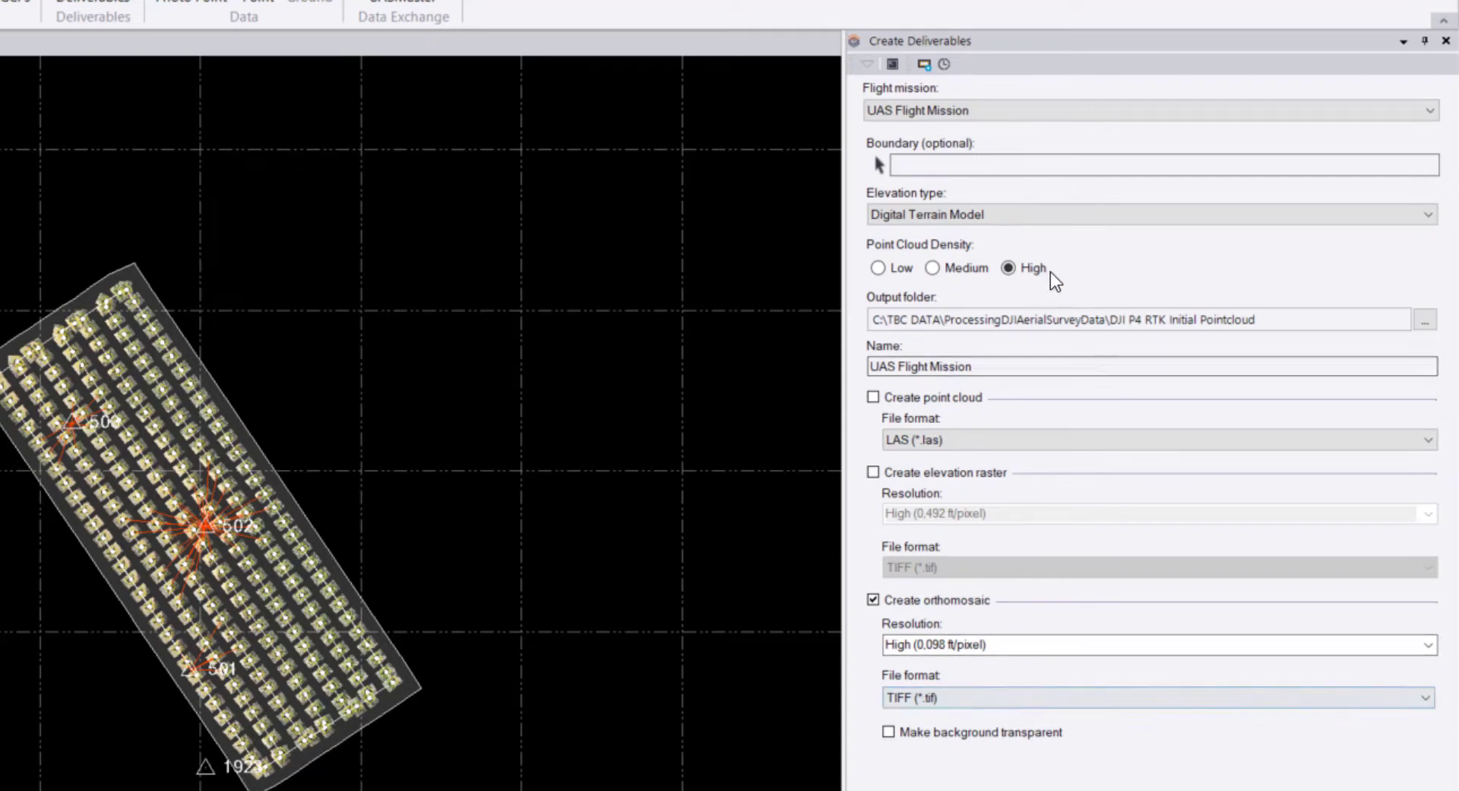
mouse_move(1041, 263)
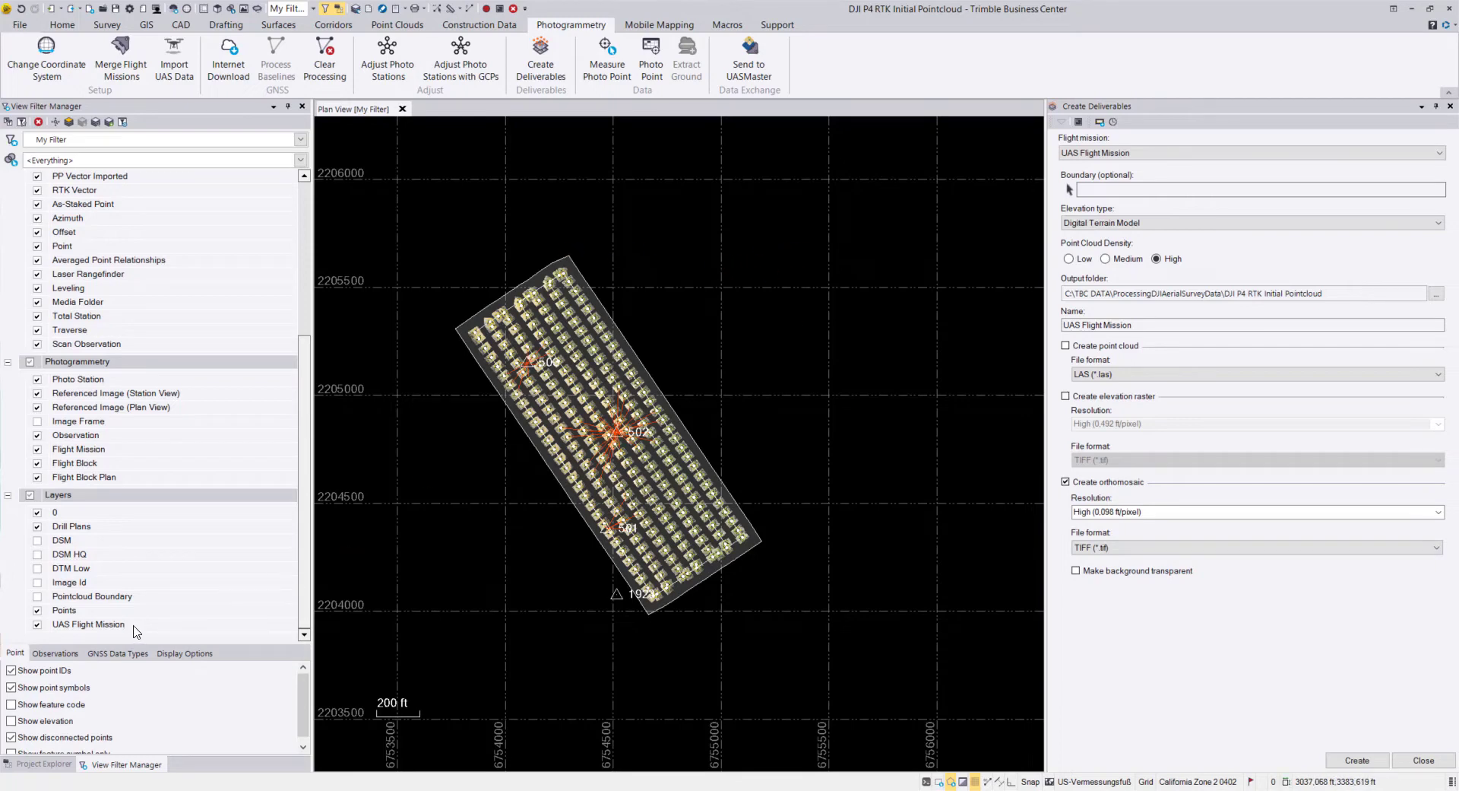
Show the Pointcloud Boundary layer and assign its boundary polyline as the deliverables' boundary
left_click(37, 625)
left_click(36, 597)
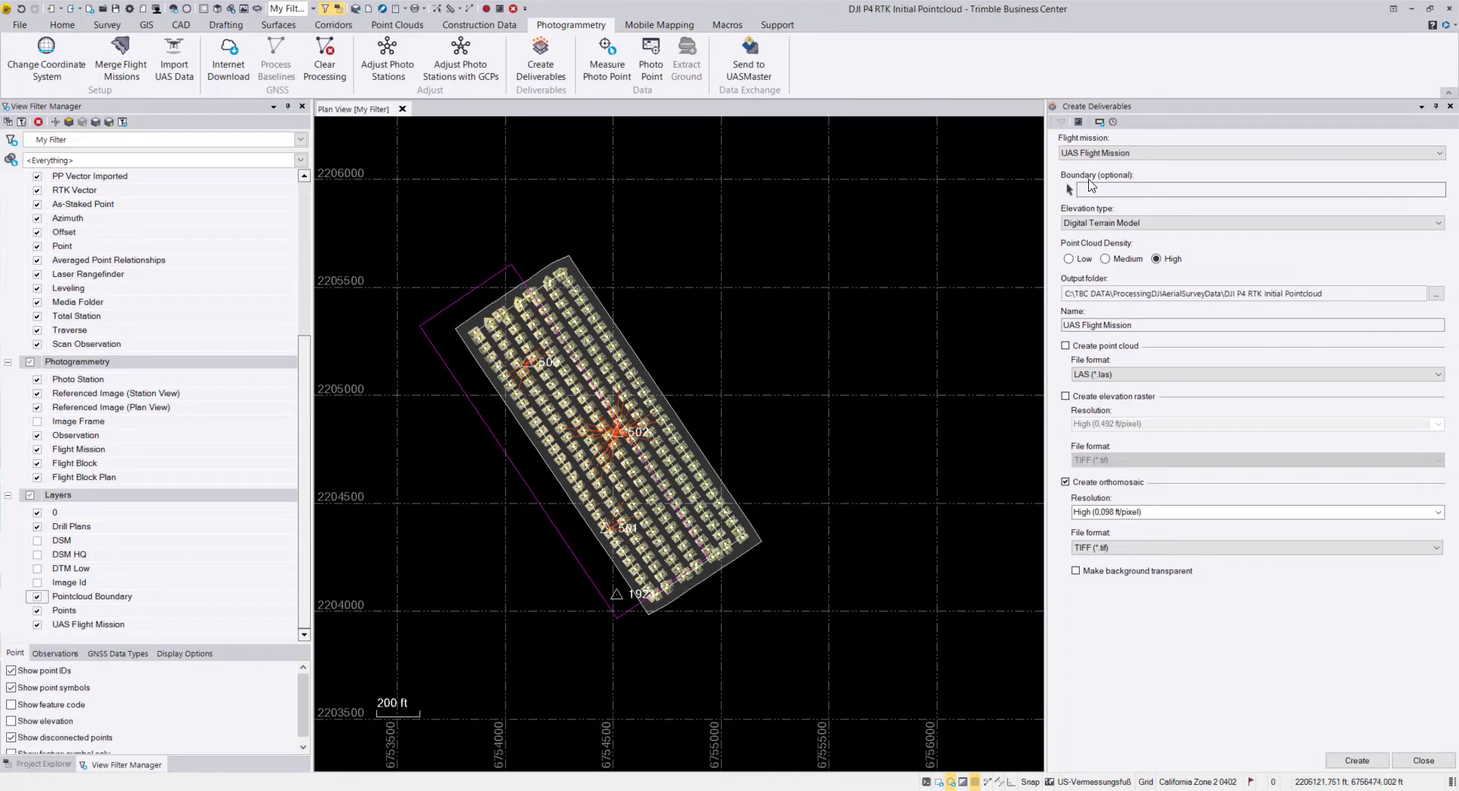
left_click(1118, 190)
left_click(476, 284)
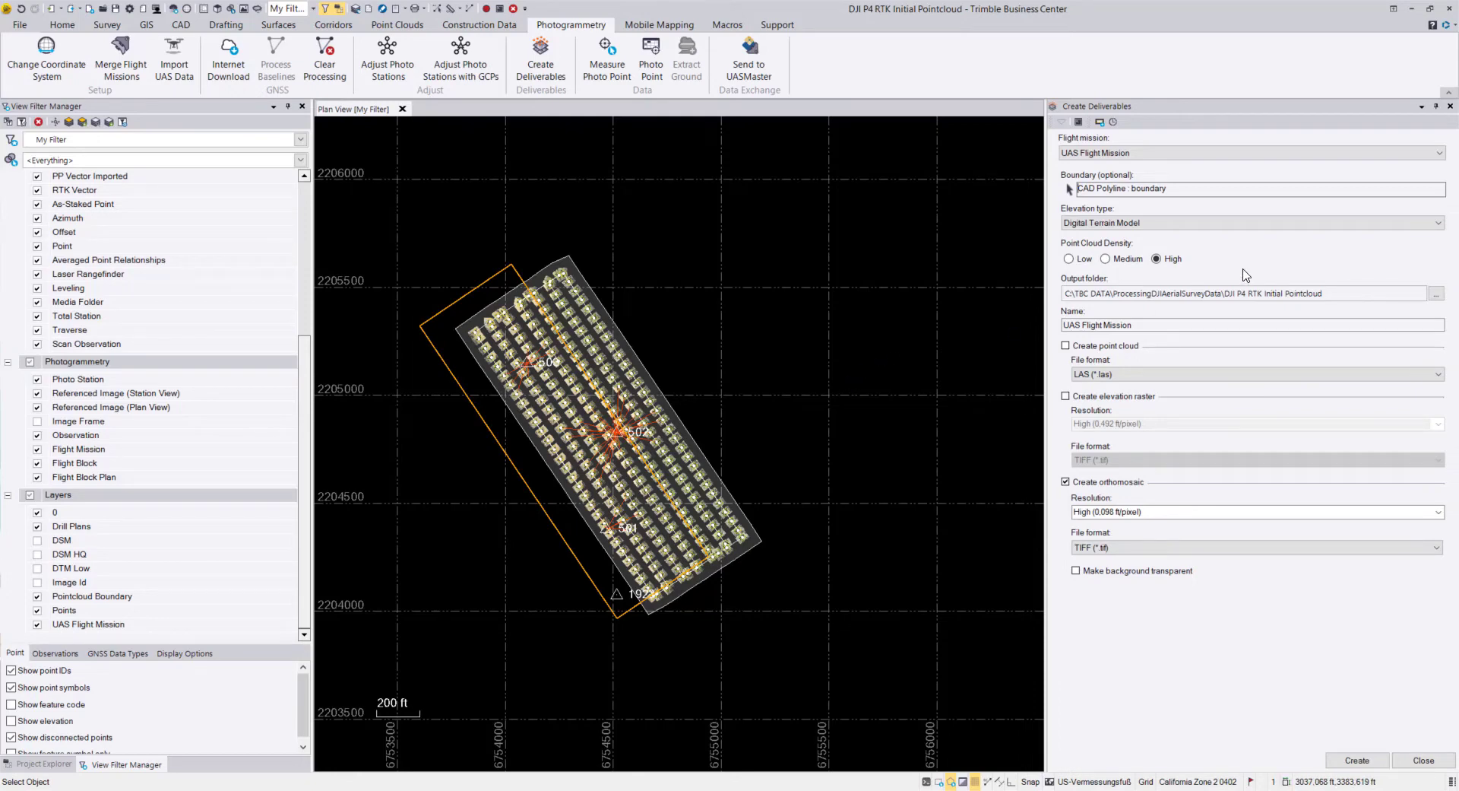
Create a DTM Ortho folder in the project folder as the output folder and name the deliverable DTM Ortho
left_click(1436, 293)
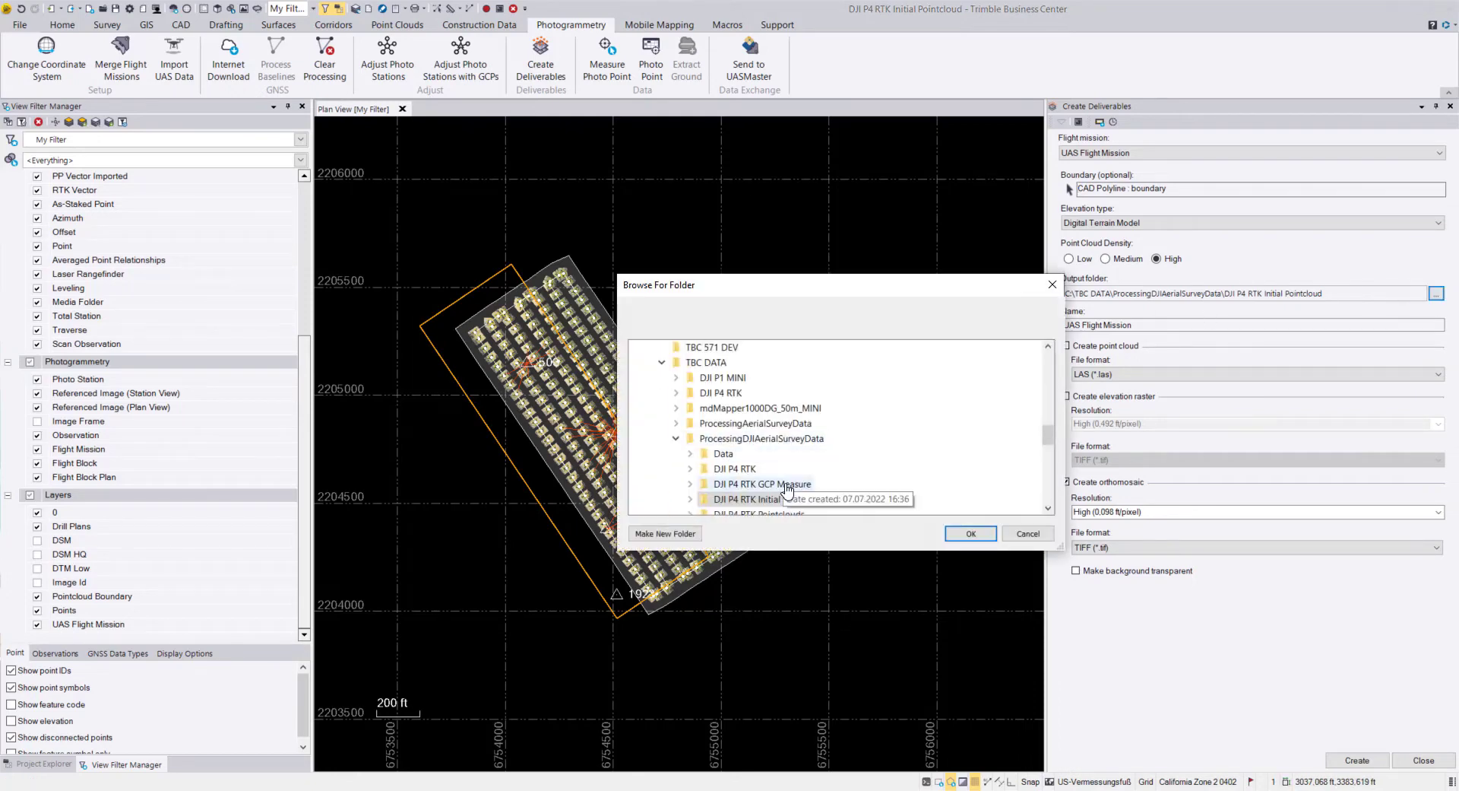
left_click(684, 534)
type("DTM Ortho")
key("Return")
left_click(971, 533)
left_click_drag(1135, 326, 1063, 325)
type("DTM Ortho")
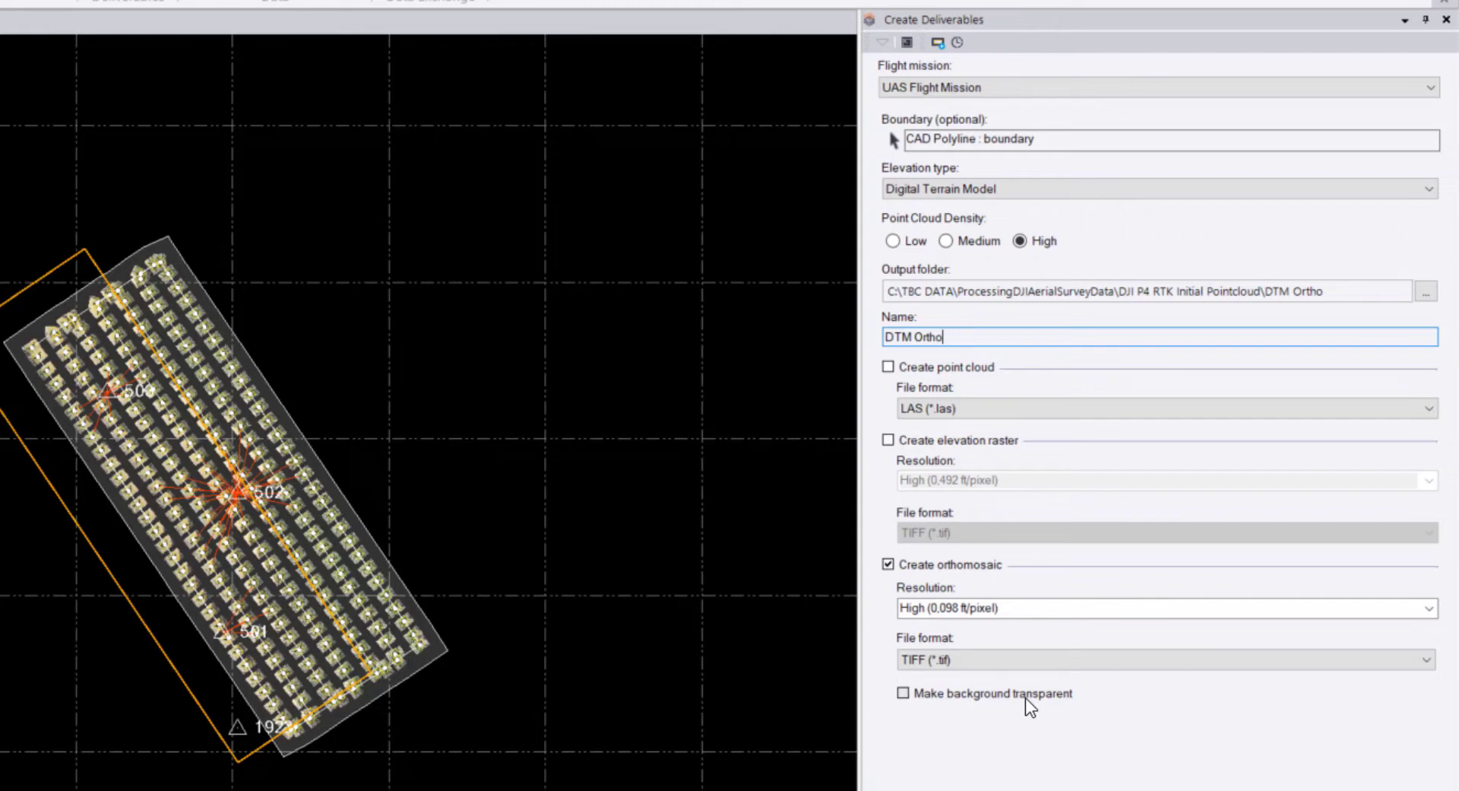
Try TIFF with JPEG compression as the orthomosaic file format and return it to plain TIFF
left_click(1028, 661)
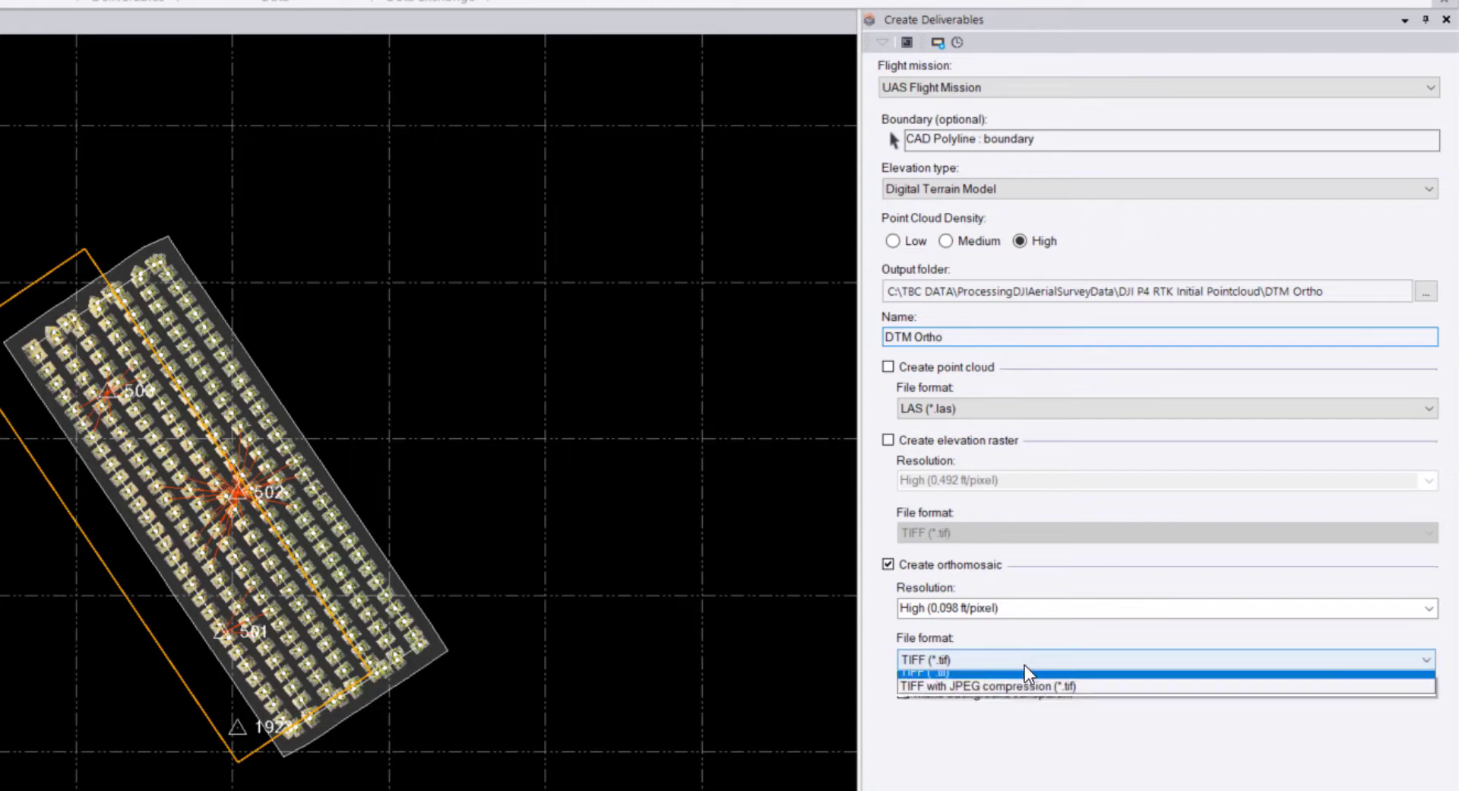
left_click(1066, 694)
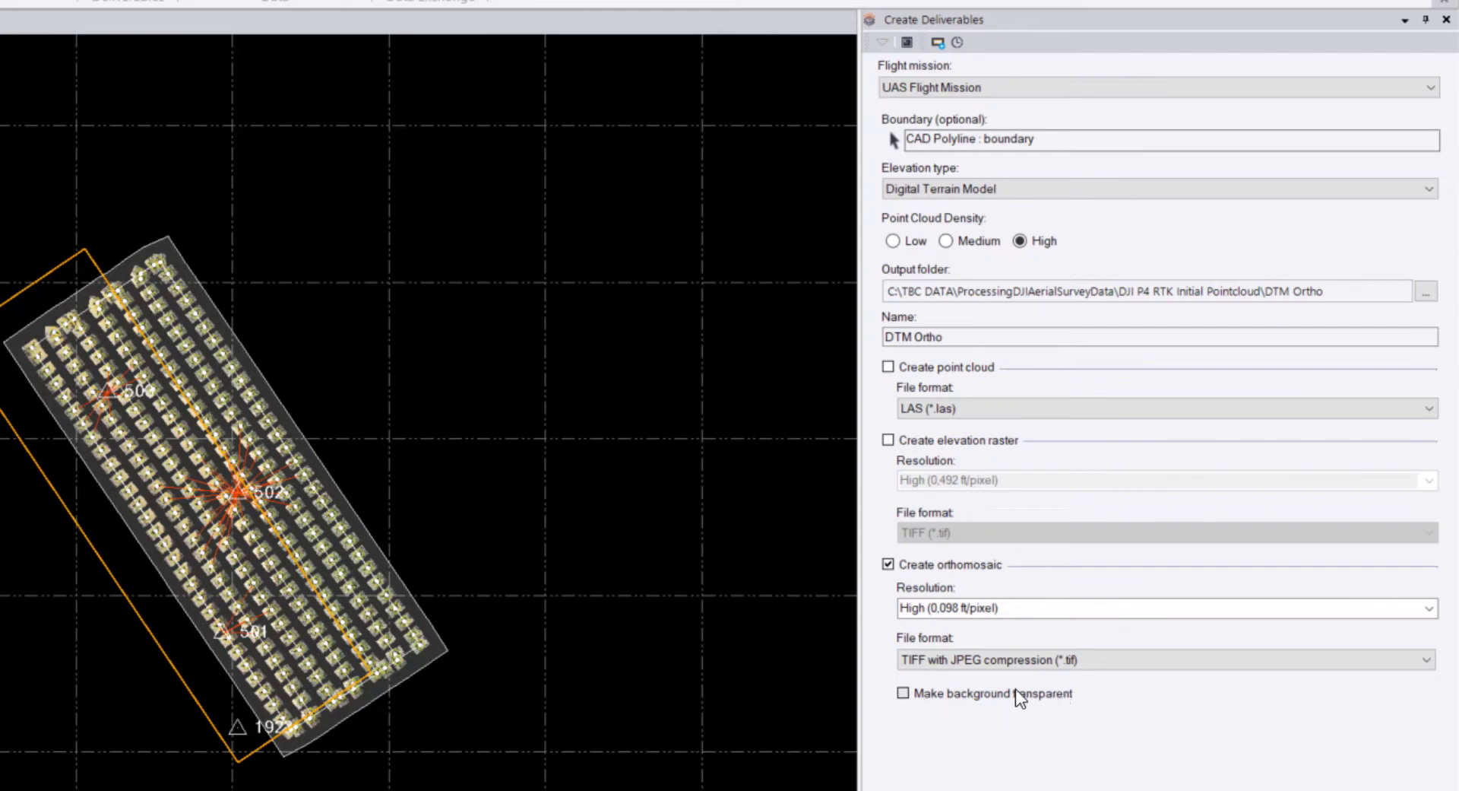
left_click(956, 661)
left_click(956, 679)
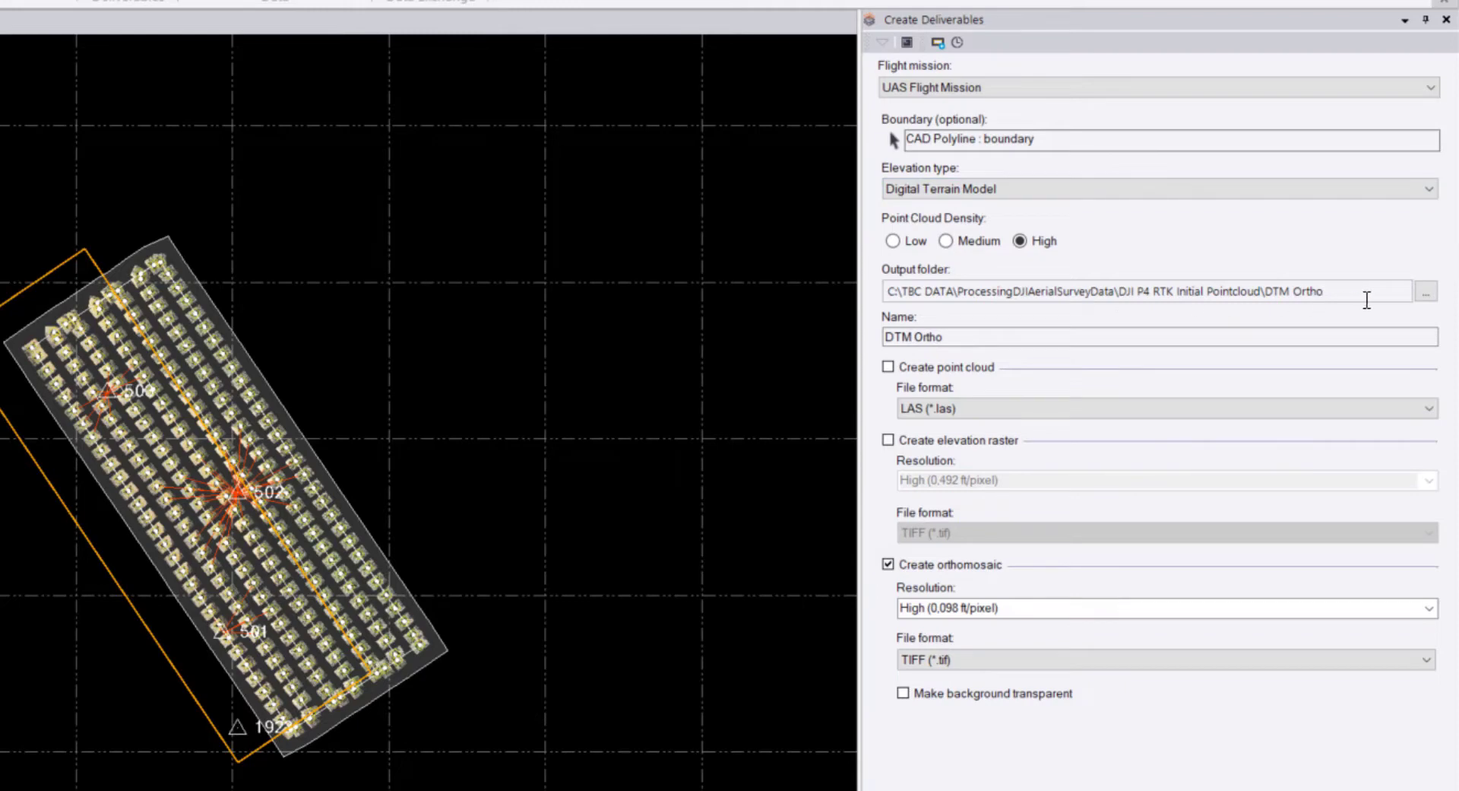
Enable point cloud creation with High density and choose the High (0.098 ft/pixel) resolution for the orthomosaic
left_click(889, 367)
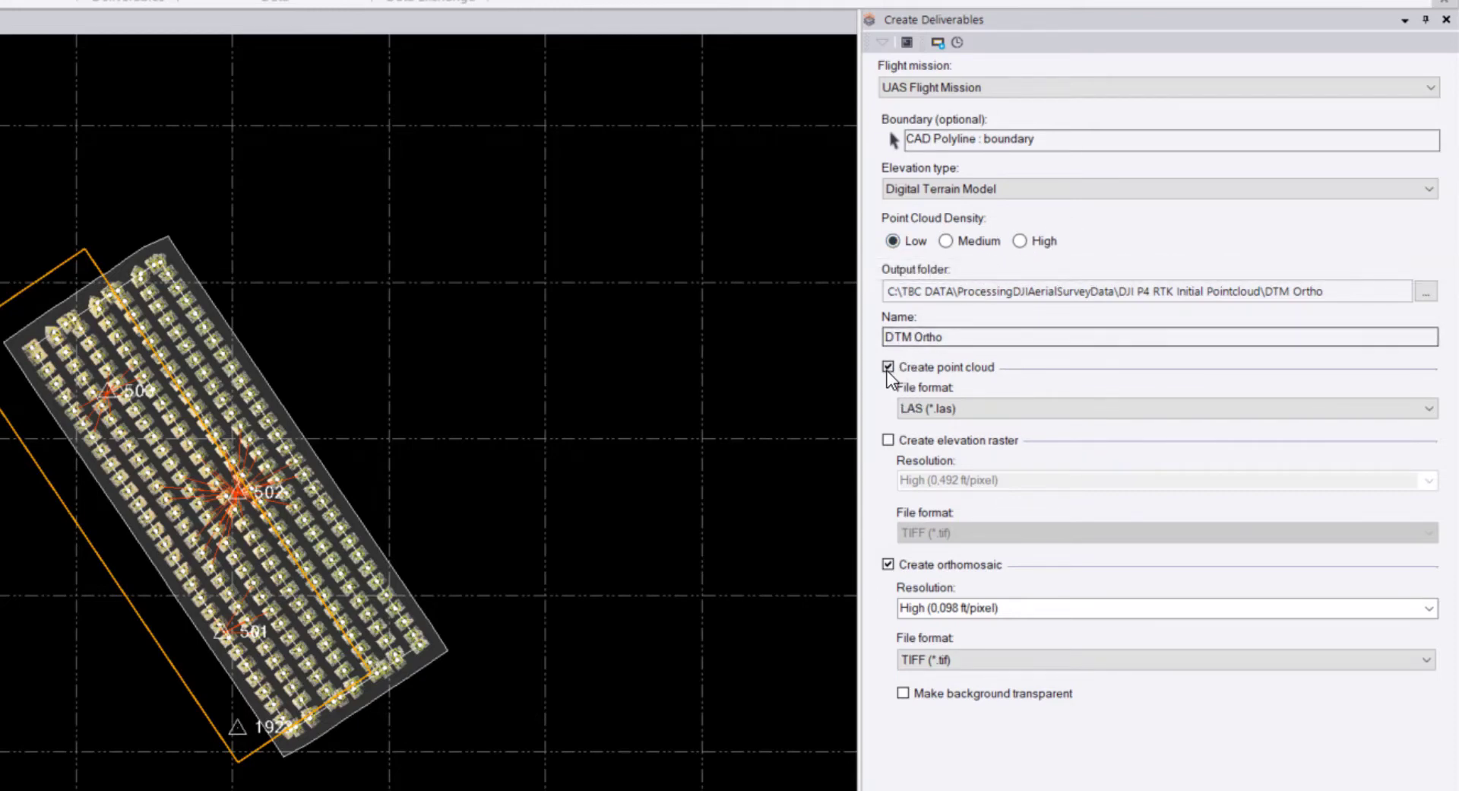
left_click(1020, 241)
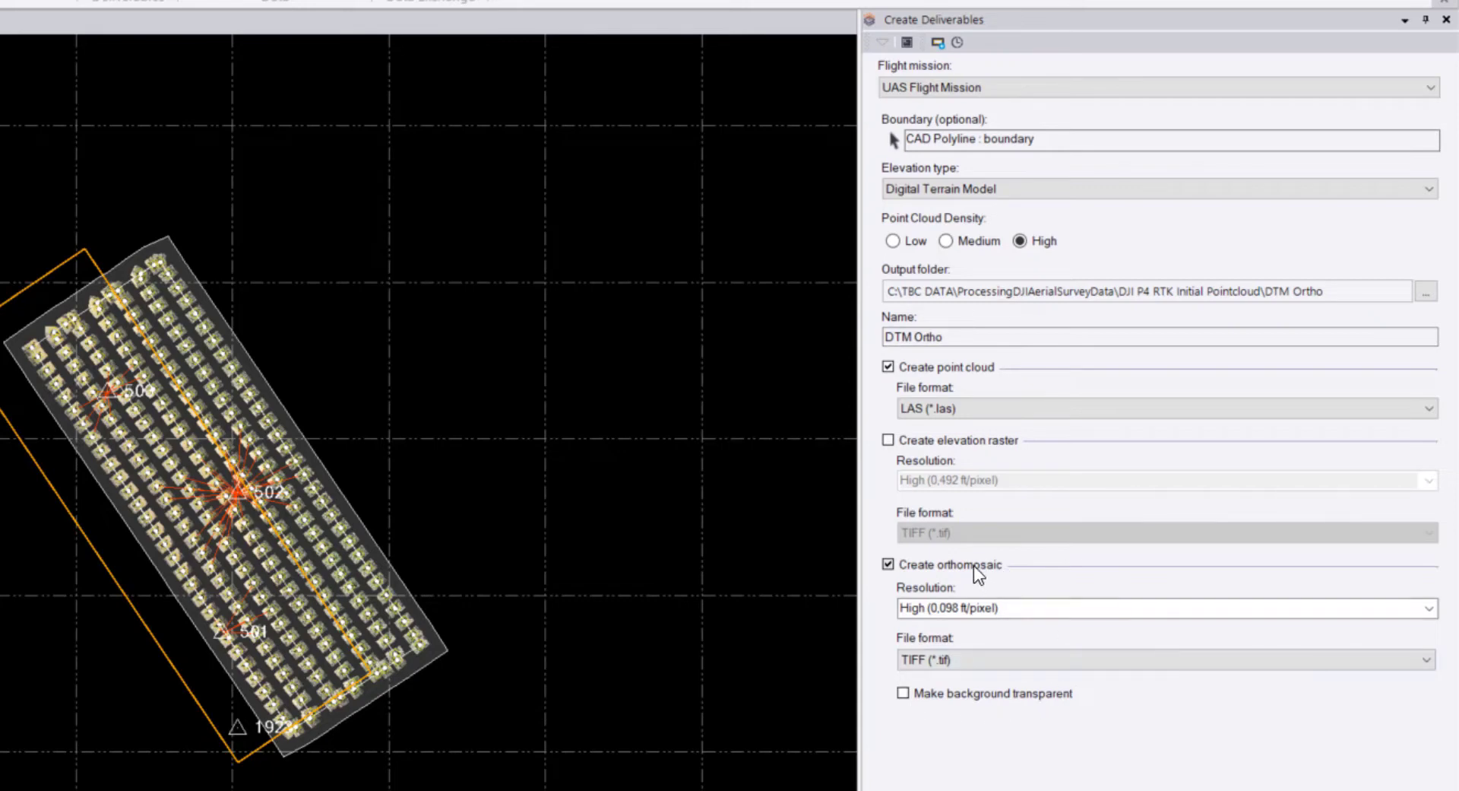
left_click(1429, 608)
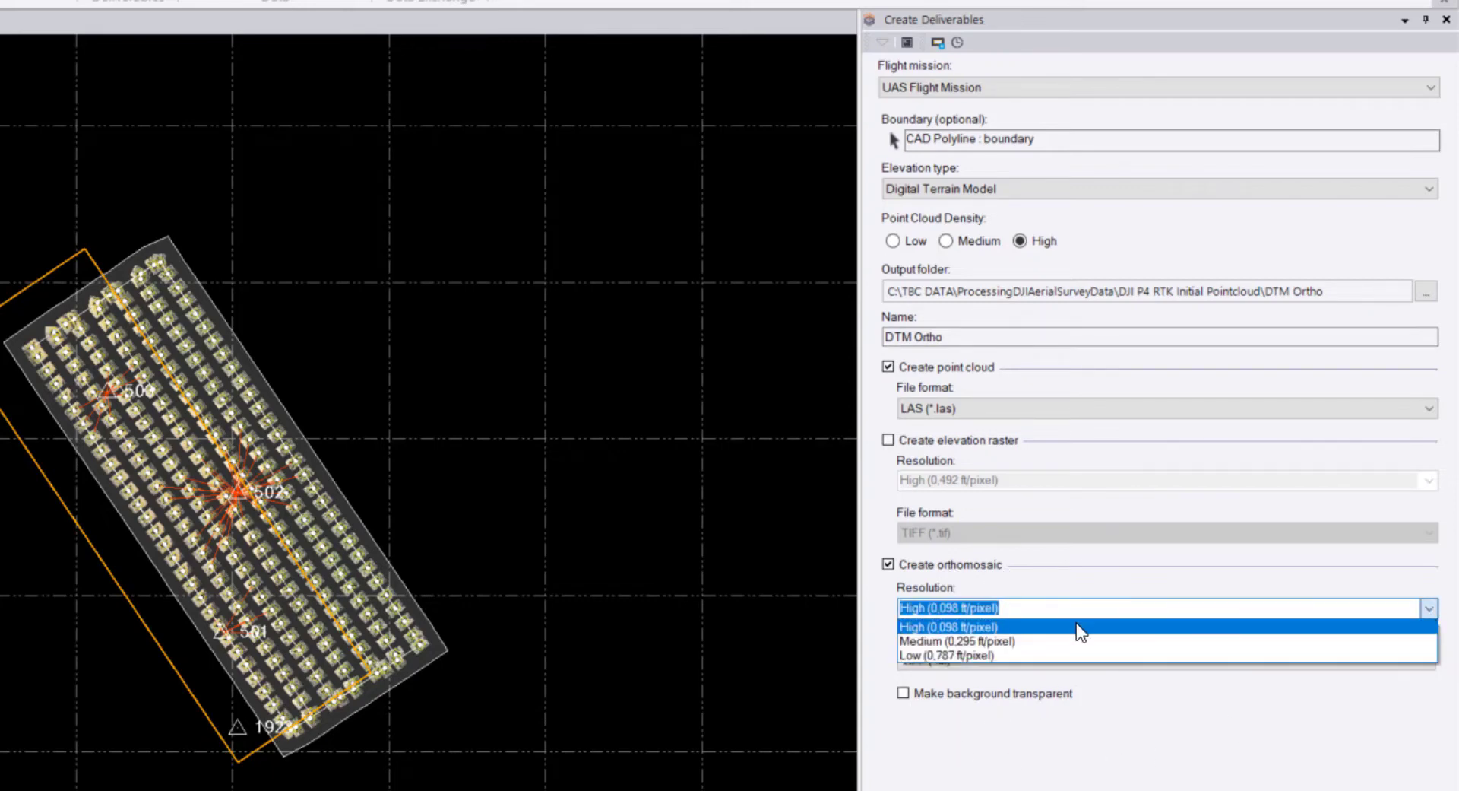
left_click(1077, 626)
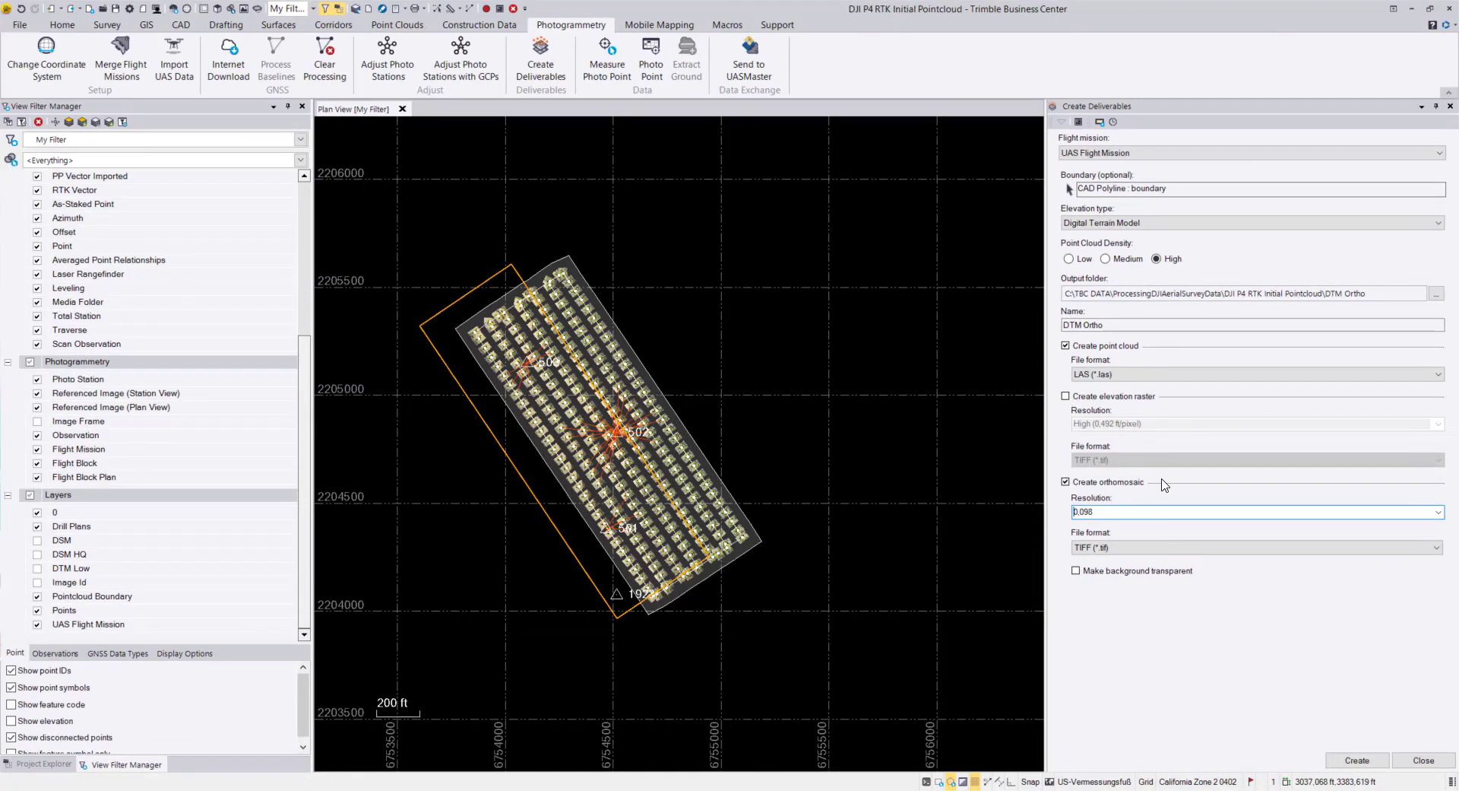
Create the deliverables and import the processed results into the project
left_click(1359, 762)
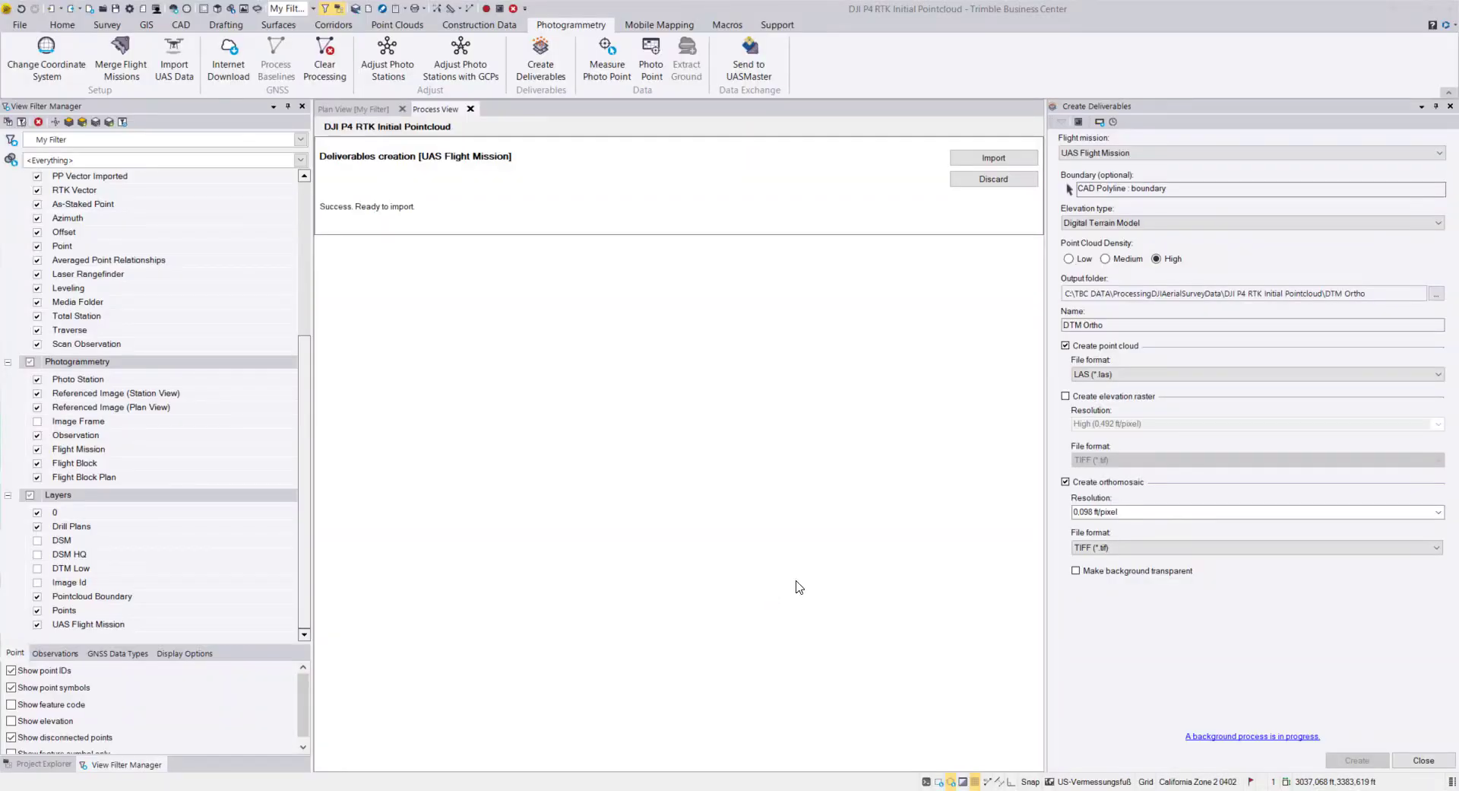
left_click(981, 159)
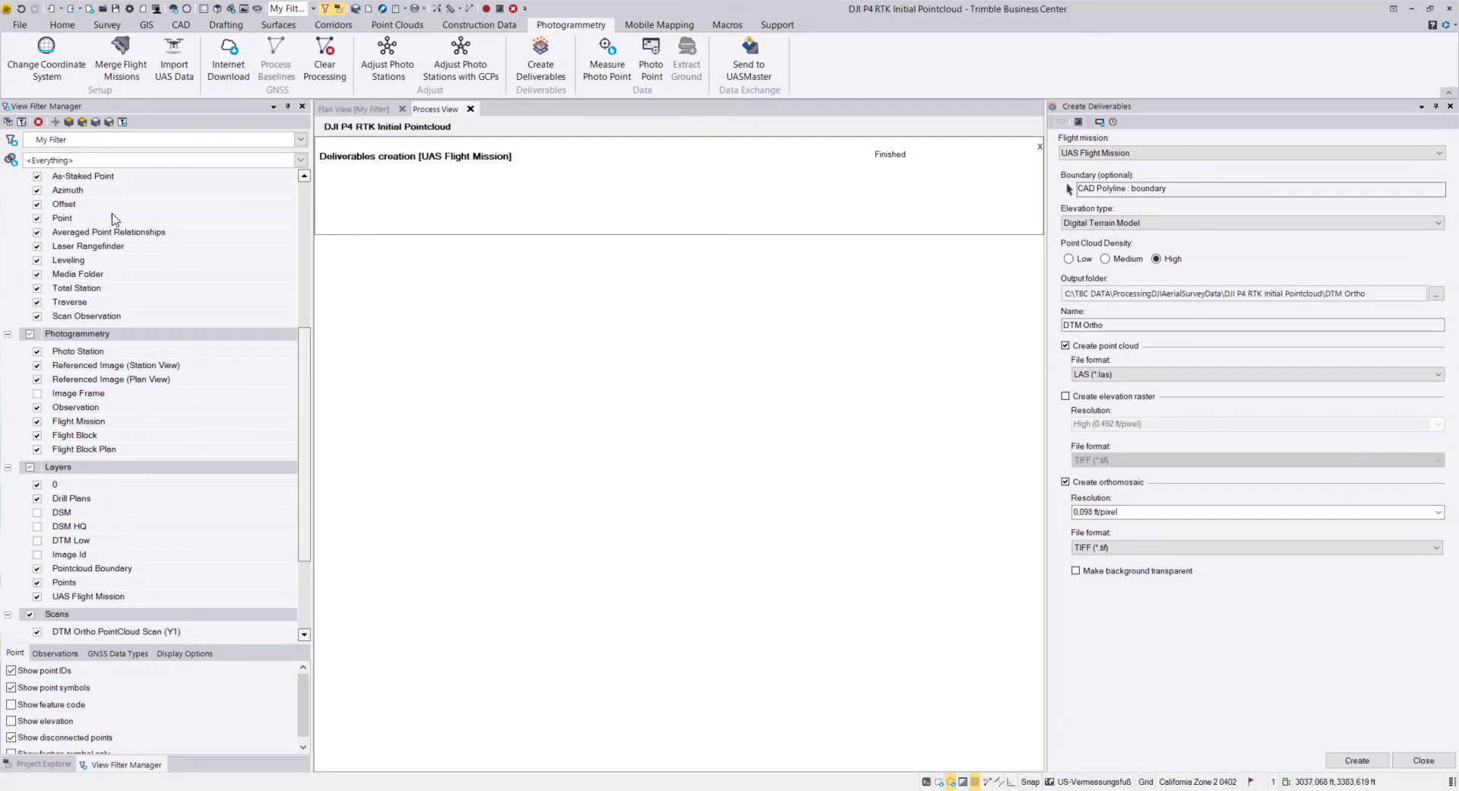
Examine the properties of DTM Ortho.Ortho.tif among the project's imported files
left_click(46, 764)
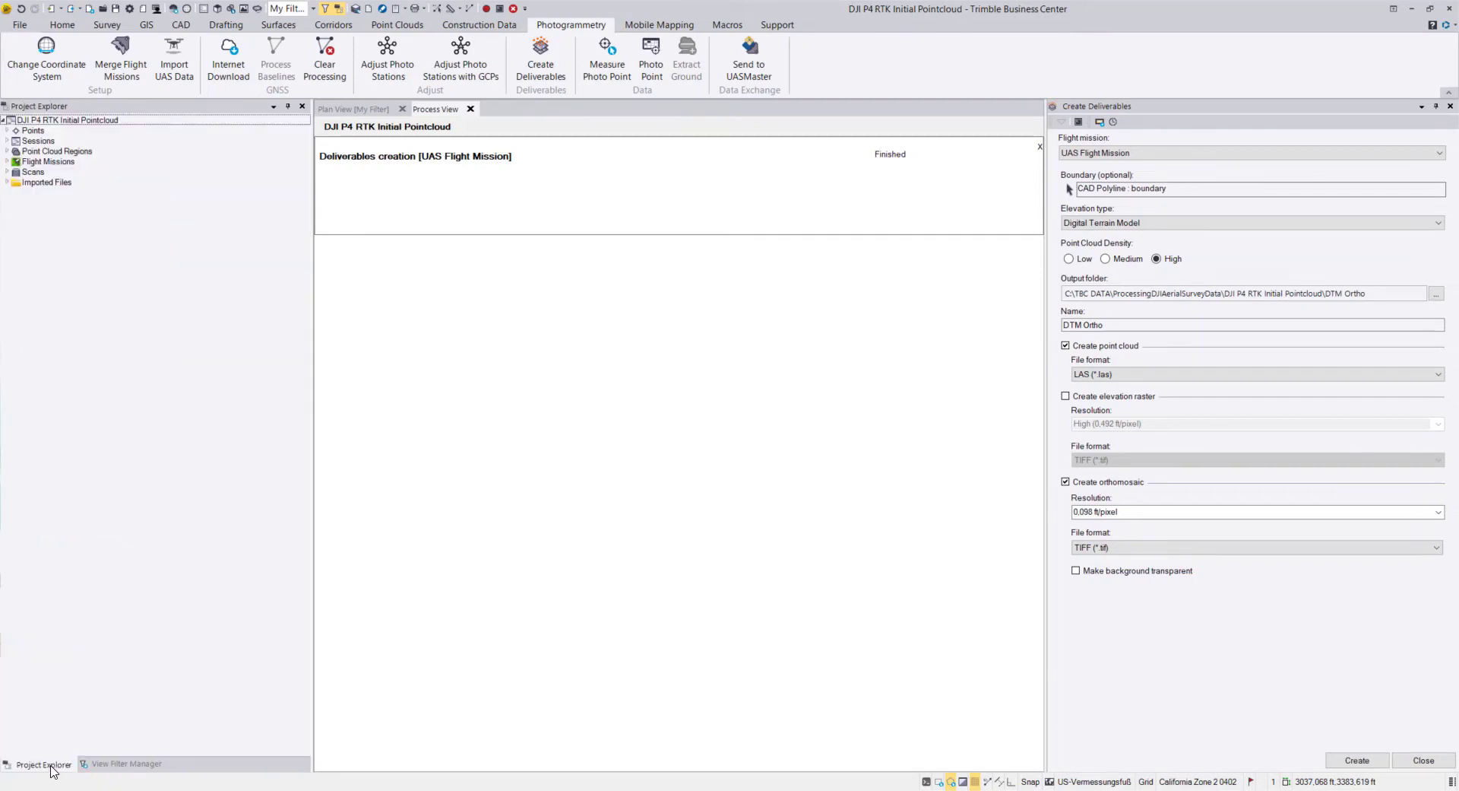
left_click(7, 182)
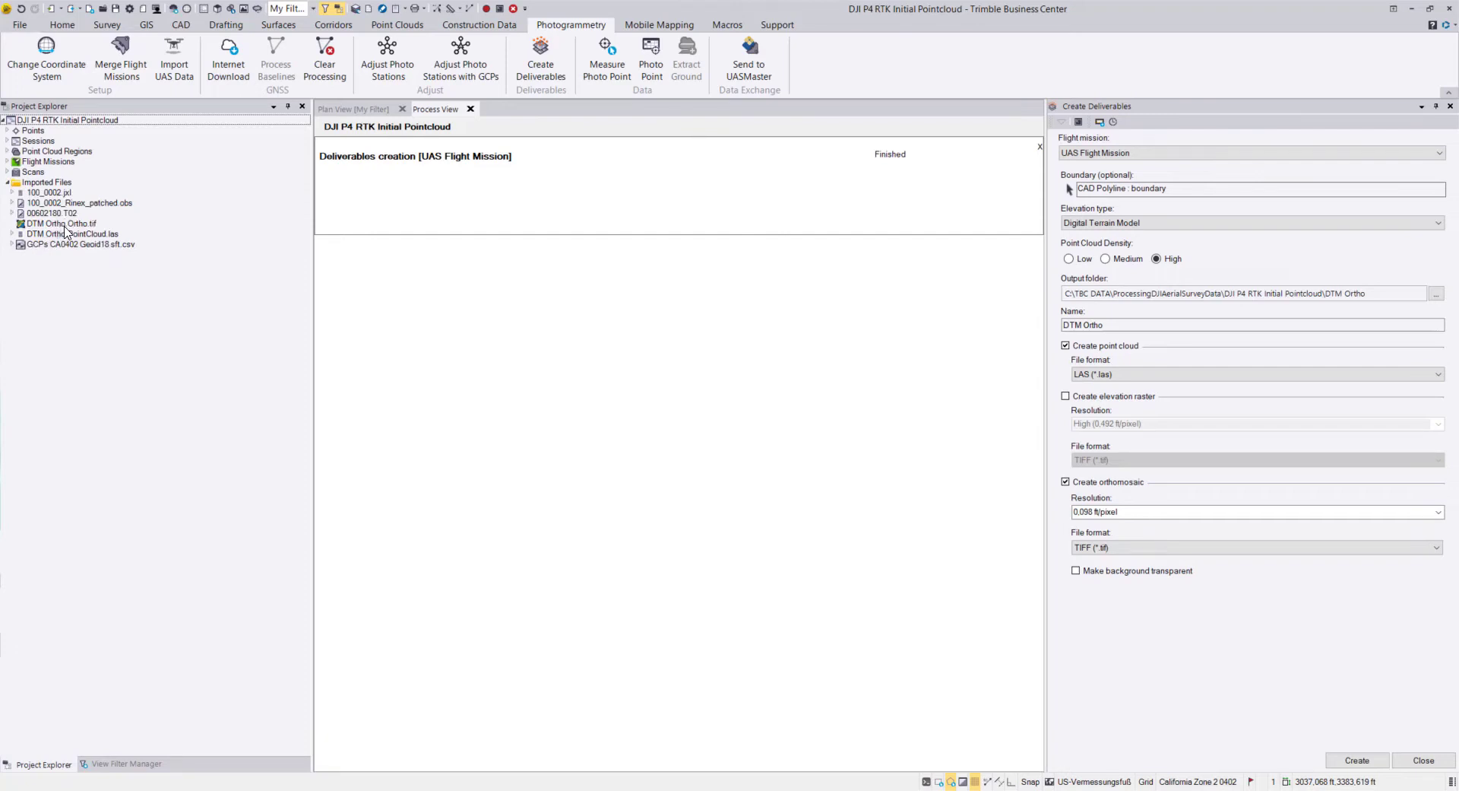
left_click(61, 223)
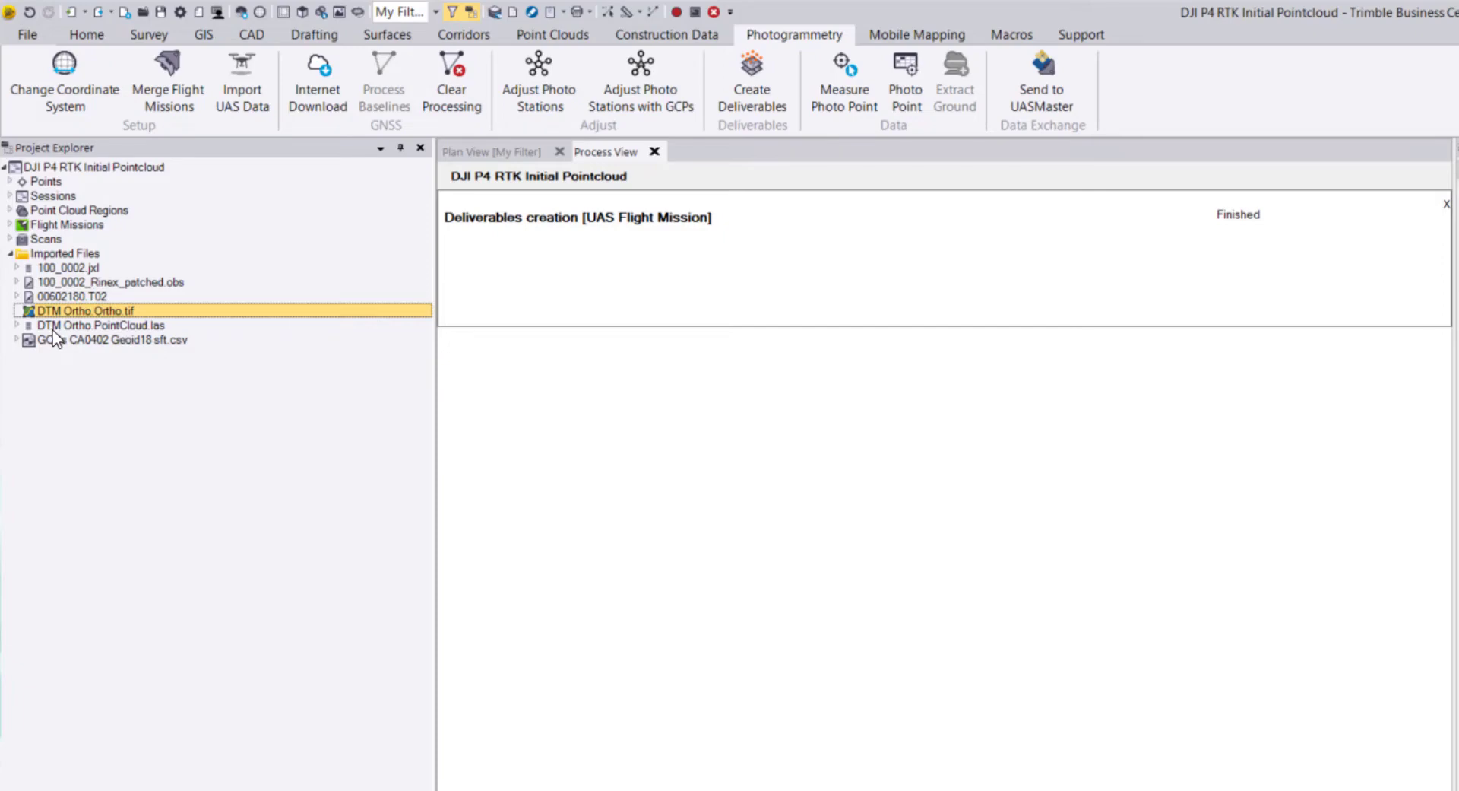
right_click(102, 311)
left_click(151, 616)
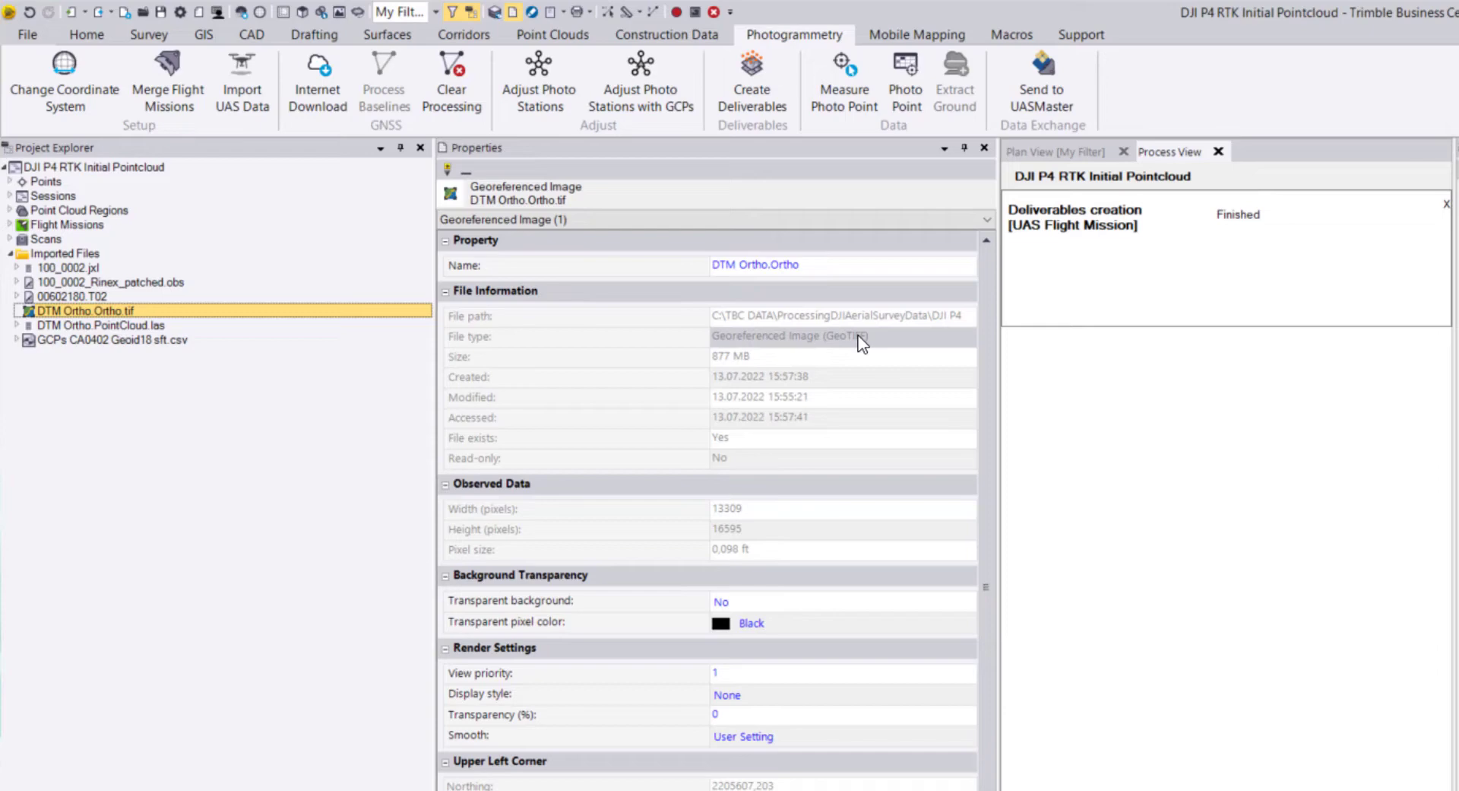
Switch to File Explorer and compare the orthomosaic files in the DJI P4 RTK Initial Pointcloud folder and its DTM Ortho subfolder
key("alt+Tab")
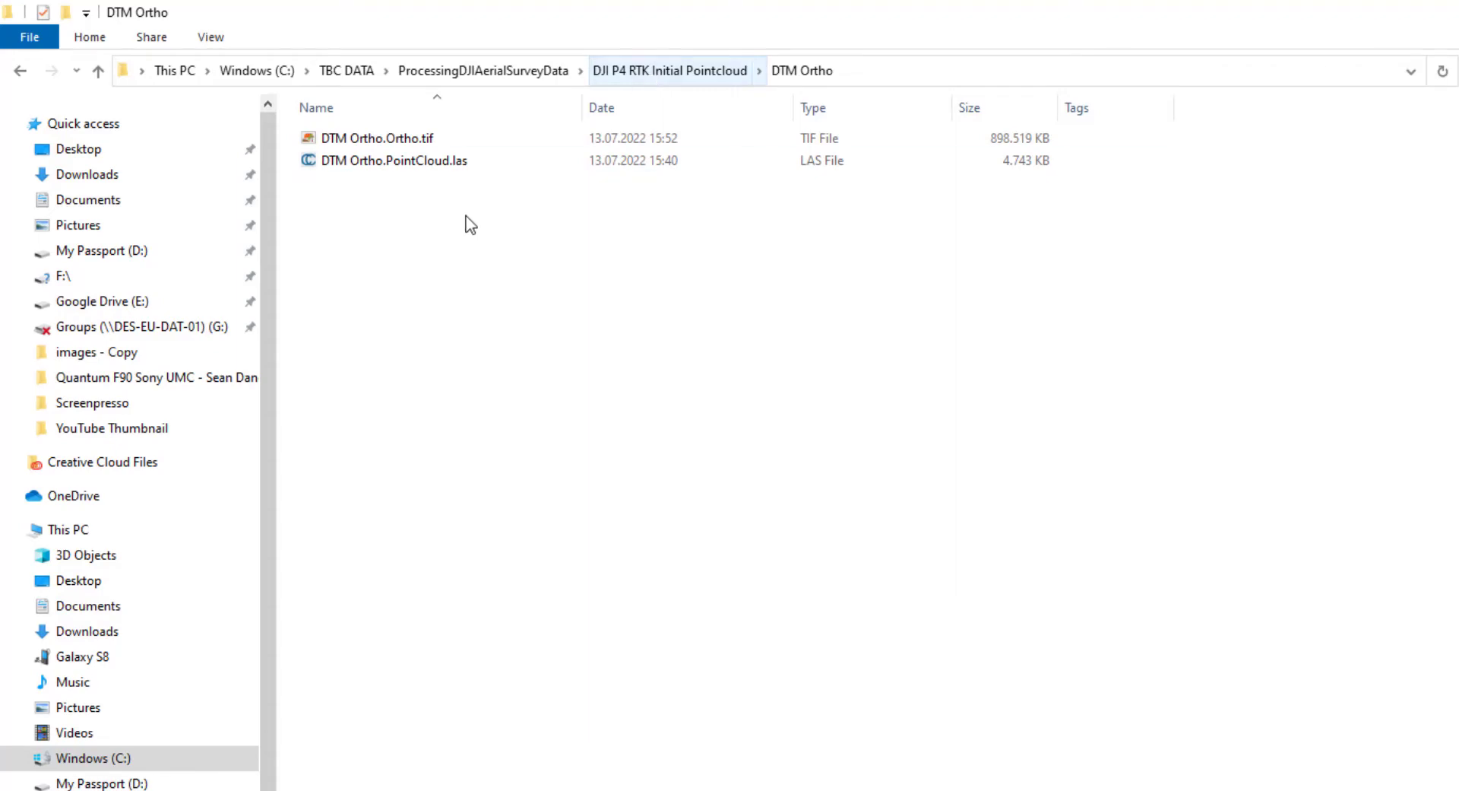
left_click(670, 71)
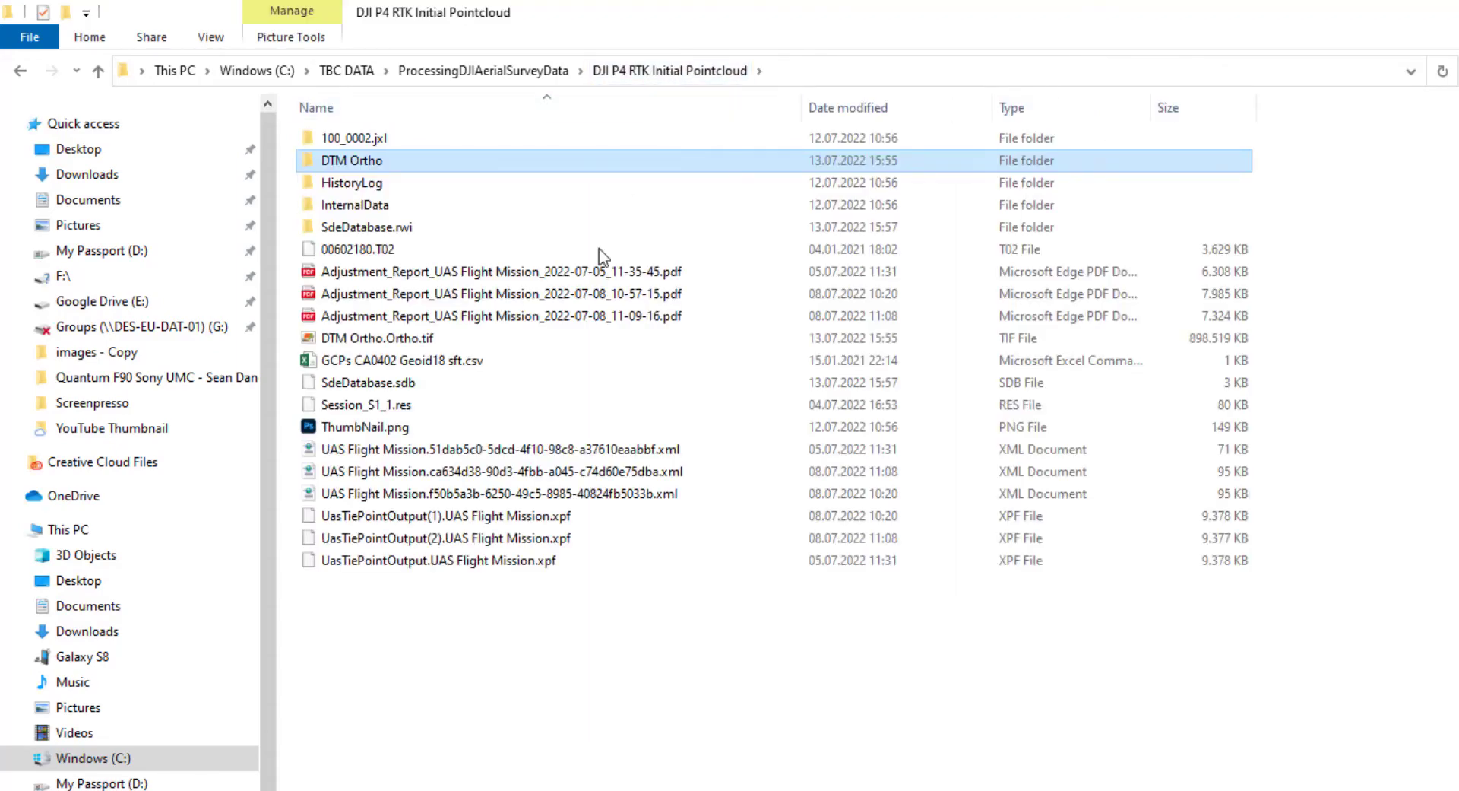
left_click(411, 343)
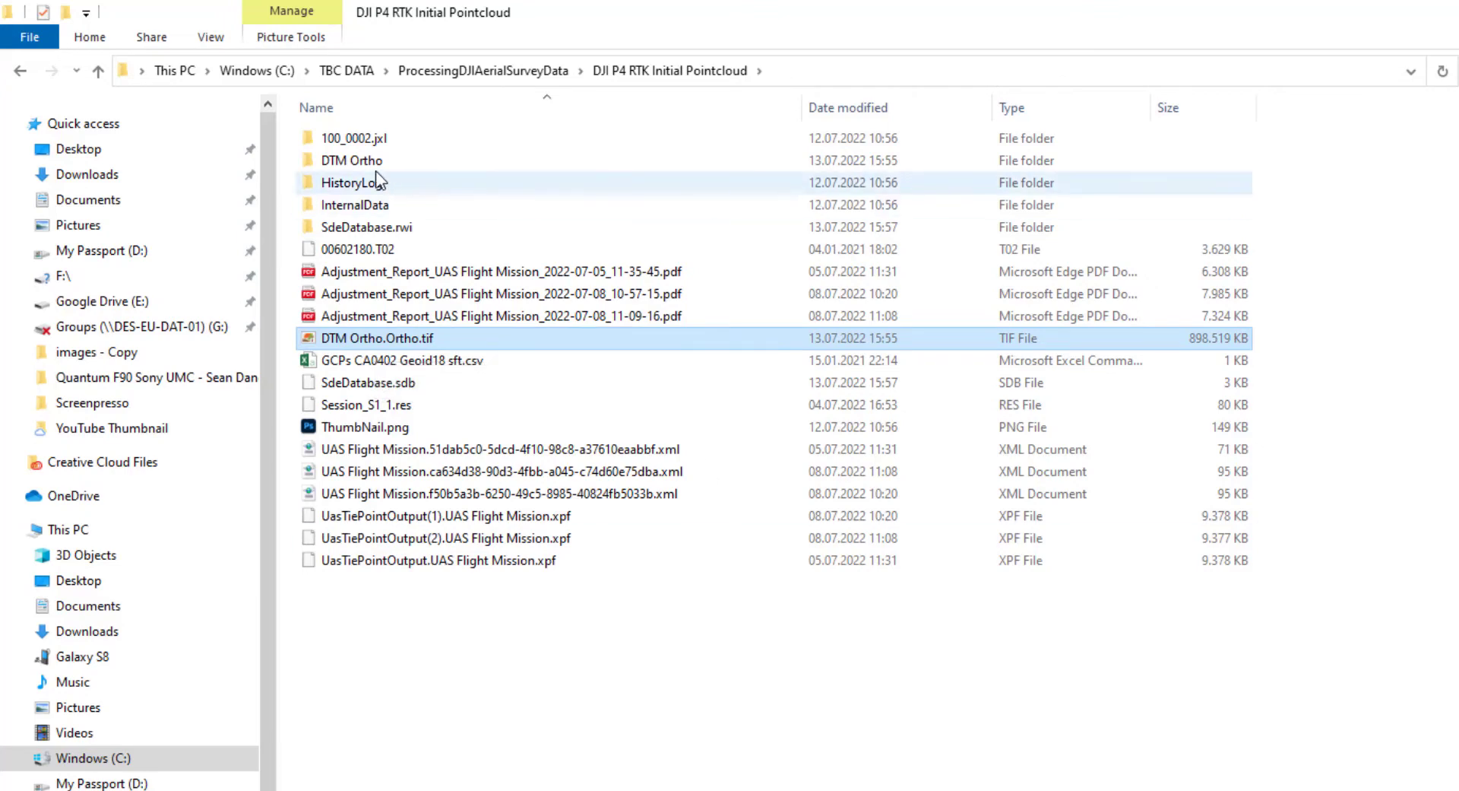
double_click(357, 160)
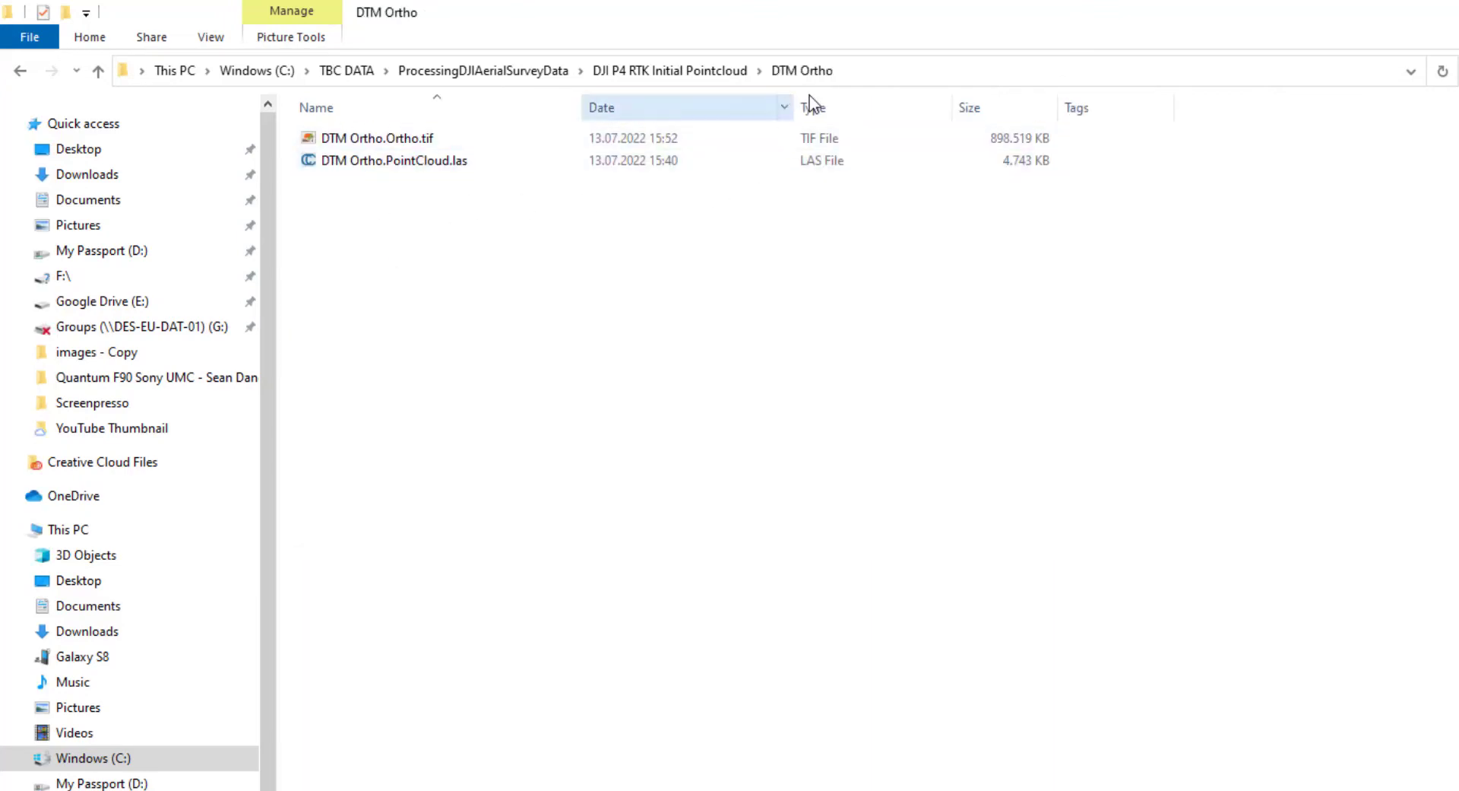
left_click(659, 72)
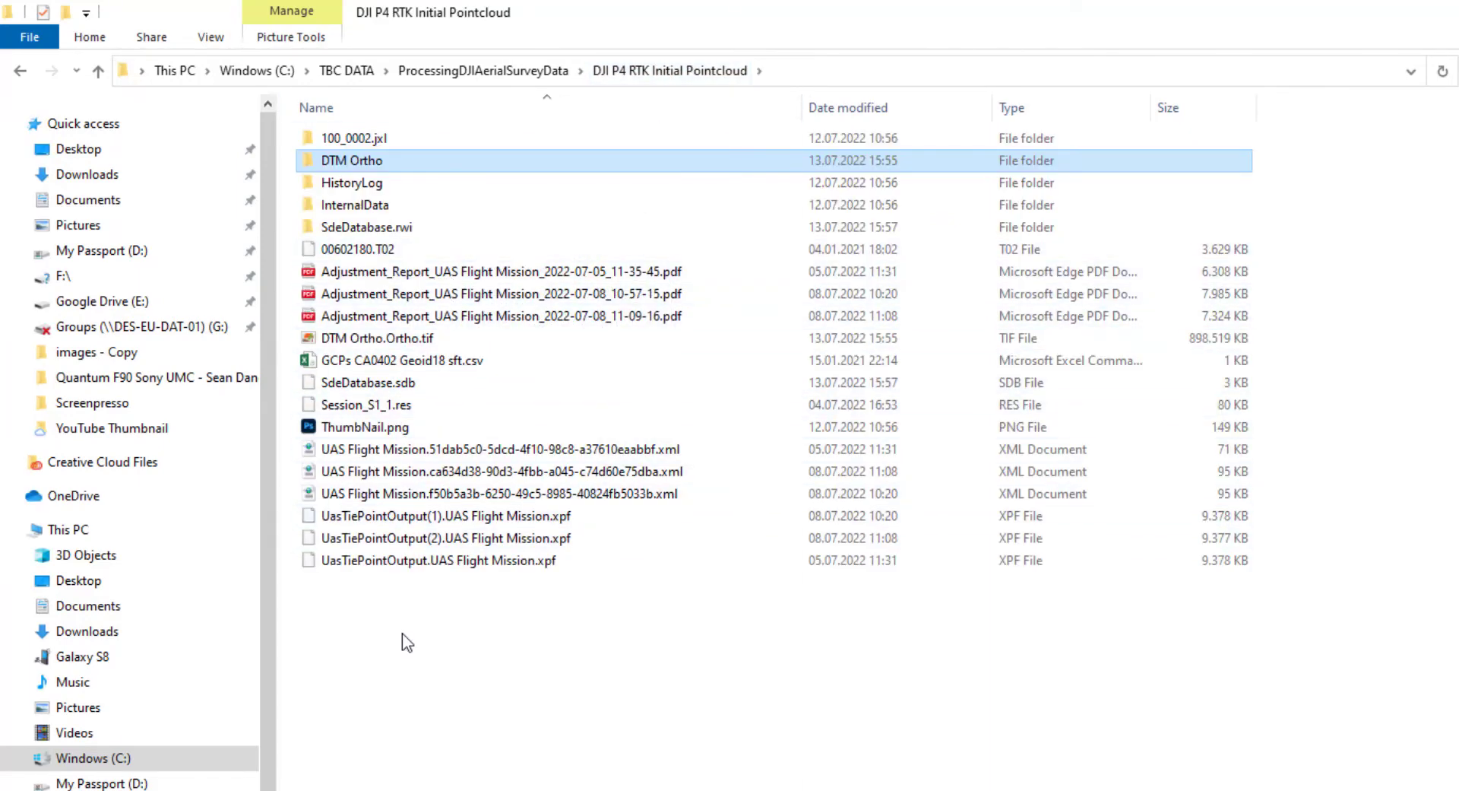
key("alt+Tab")
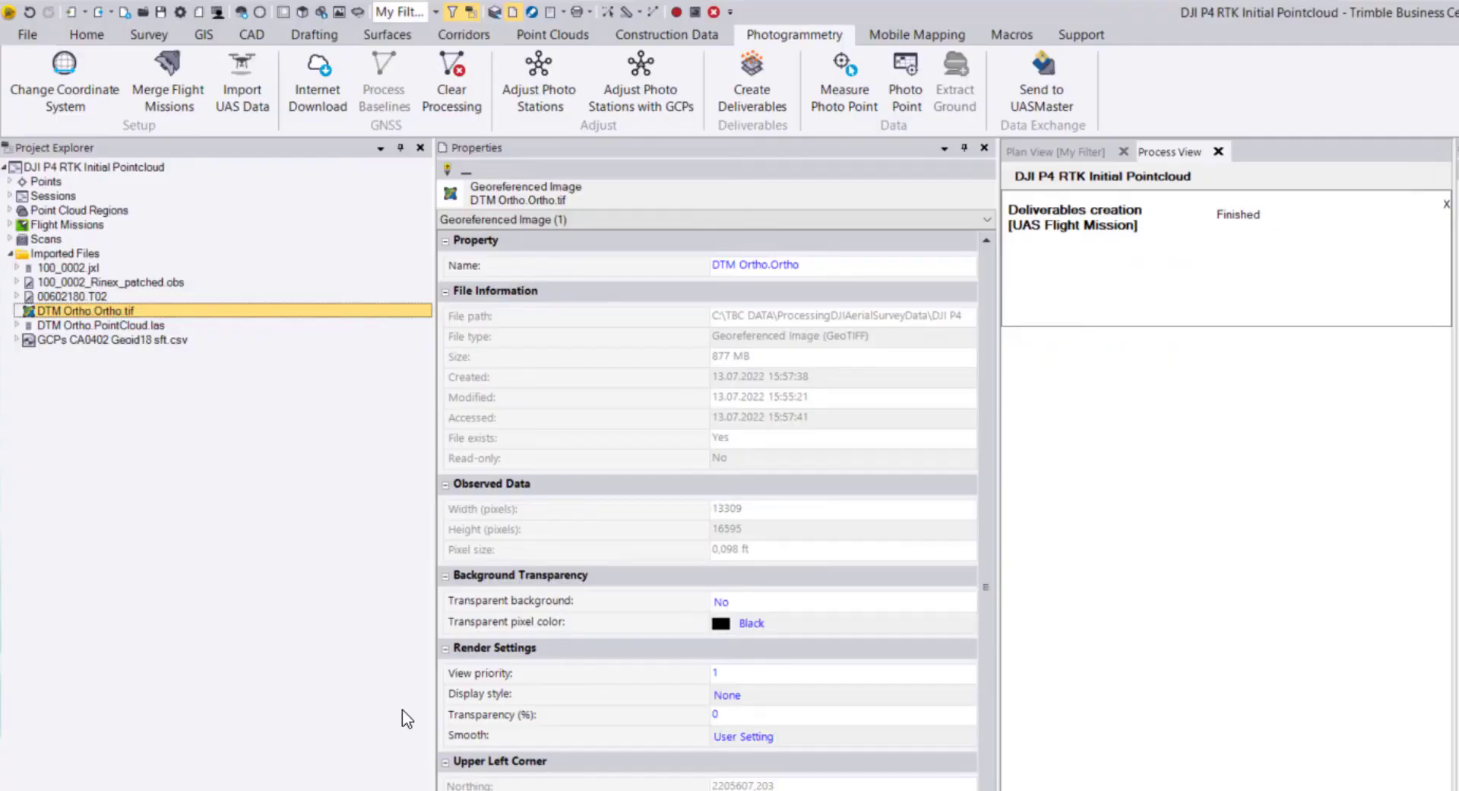
Inspect the properties of DTM Ortho.PointCloud.las and its scan station, scans and raw sensor values entries
left_click(118, 326)
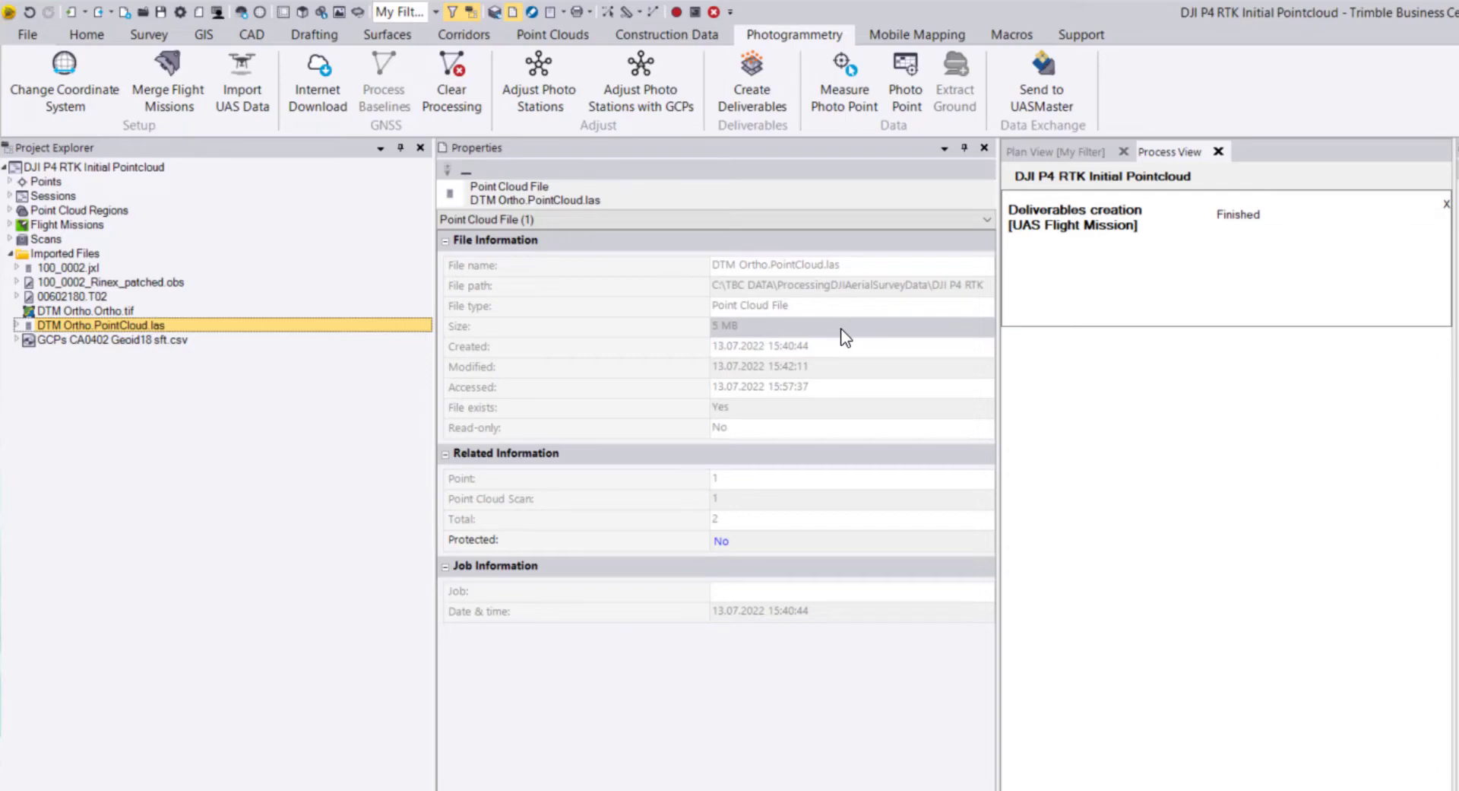
left_click(16, 325)
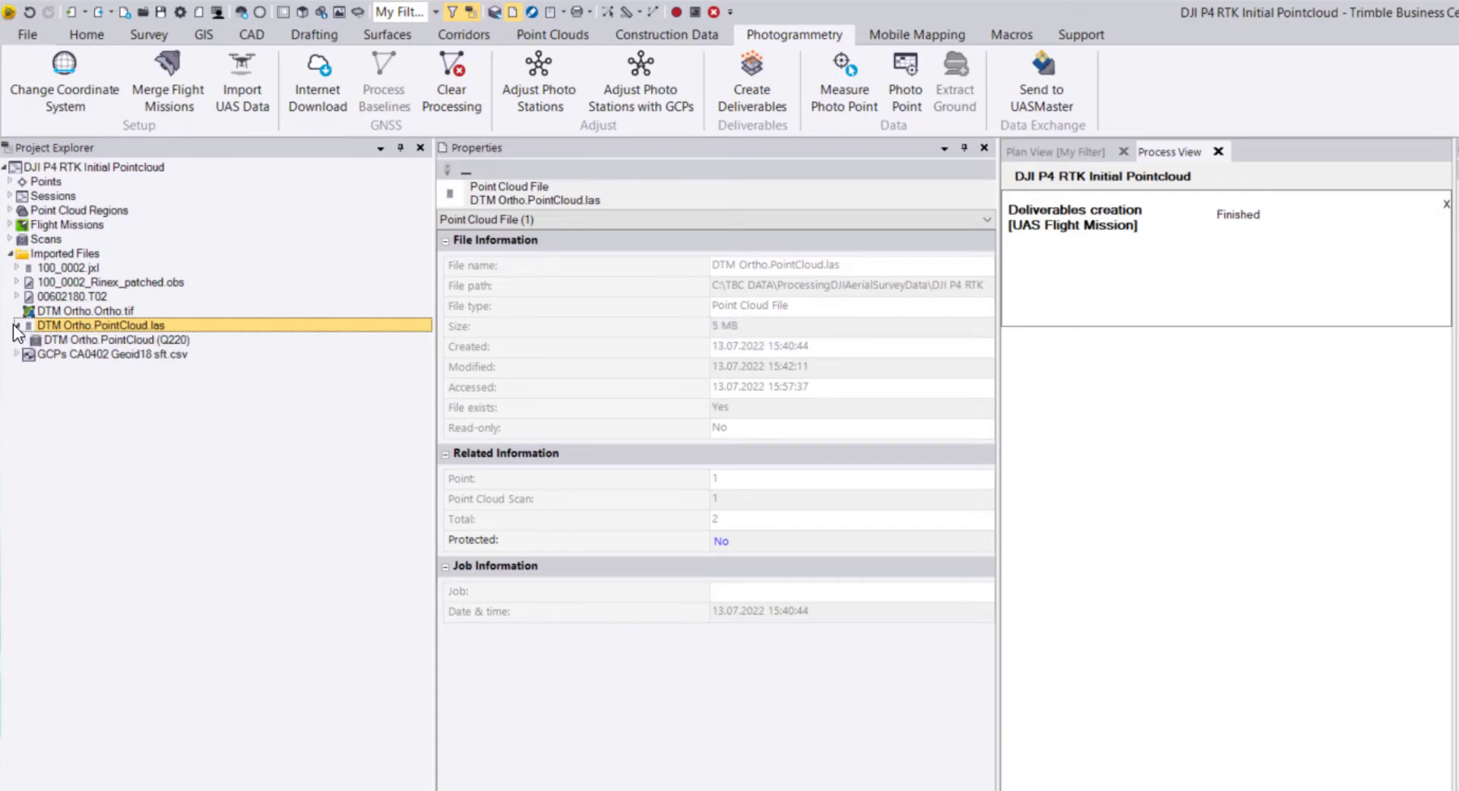
left_click(95, 338)
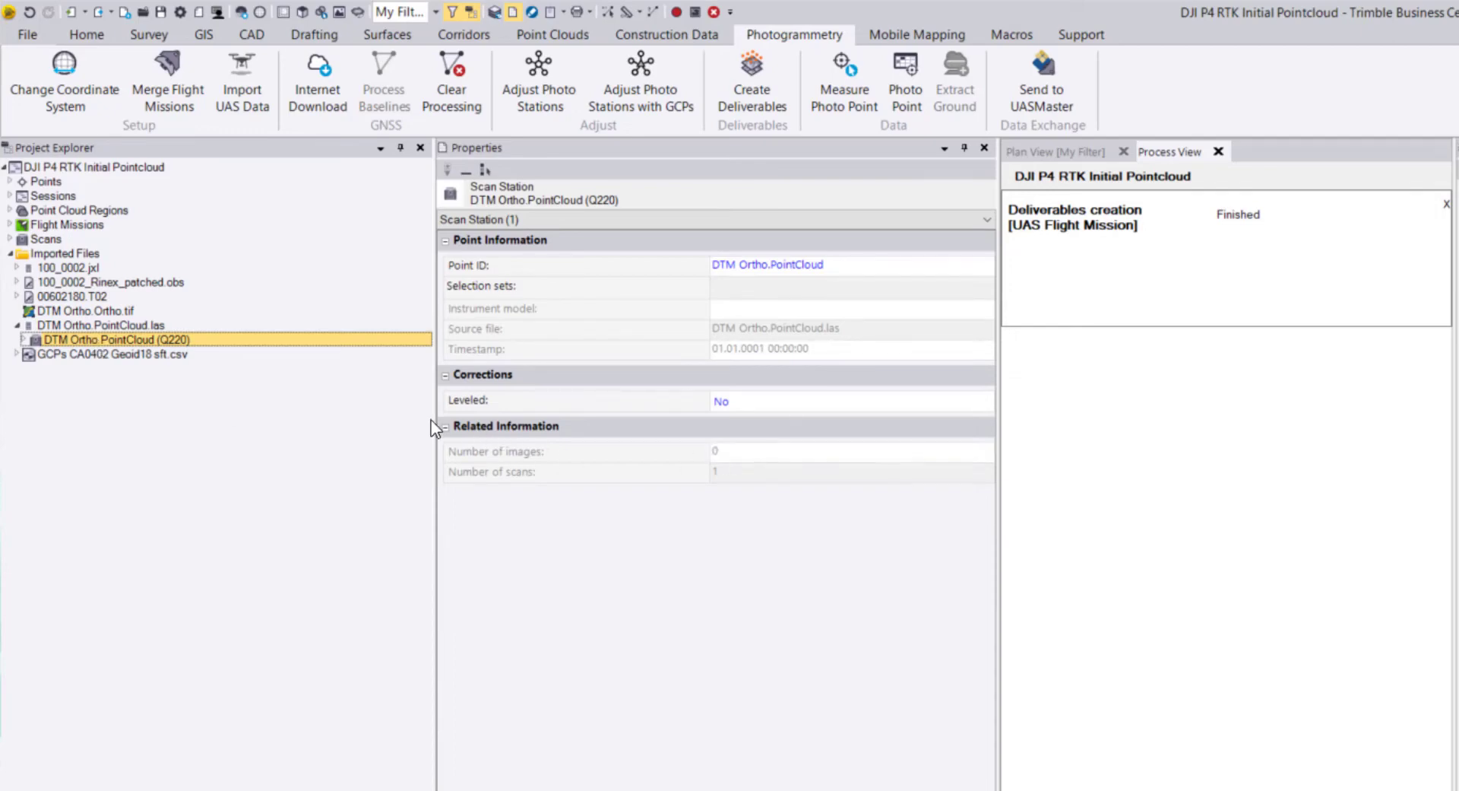
left_click(24, 340)
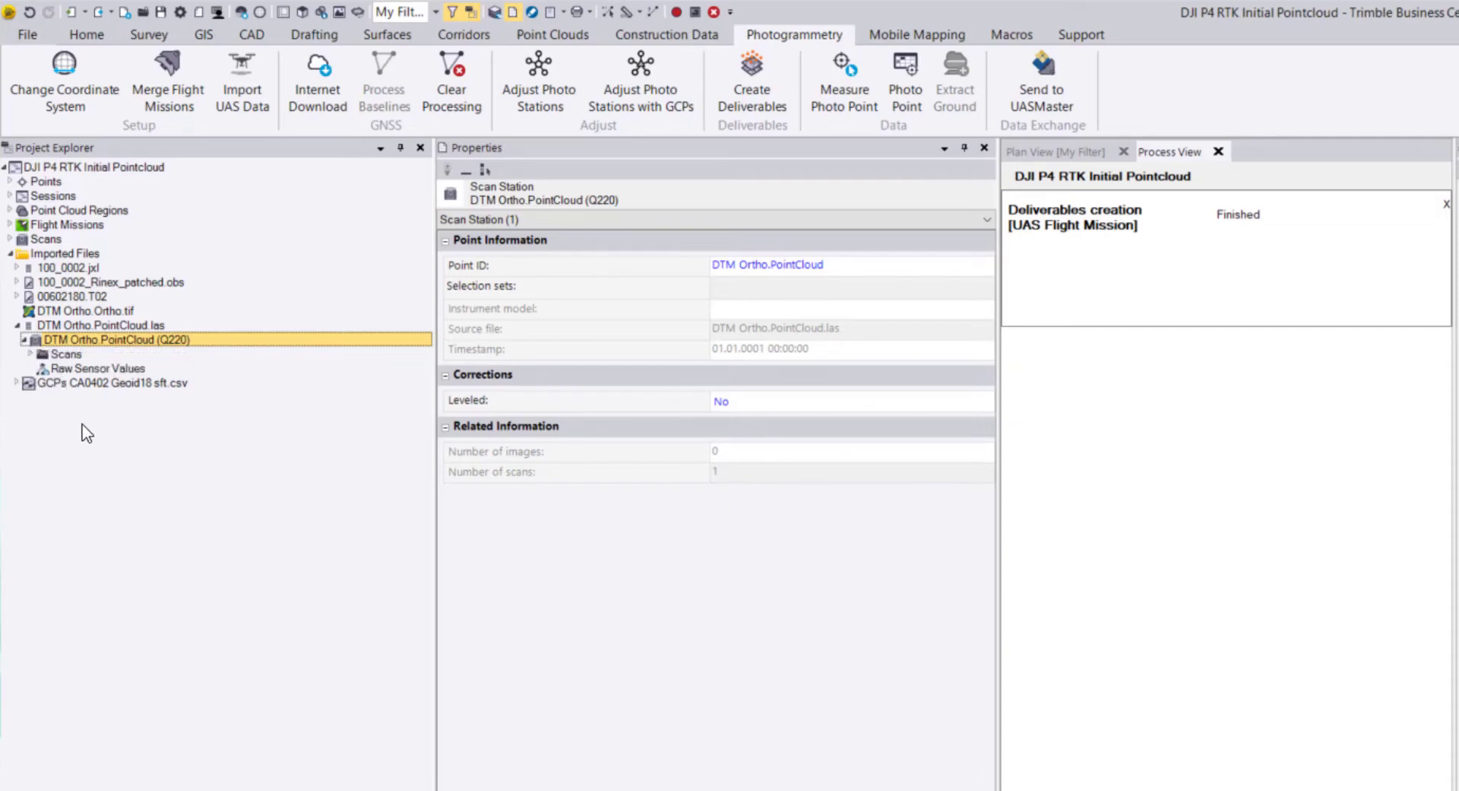
left_click(72, 354)
left_click(84, 366)
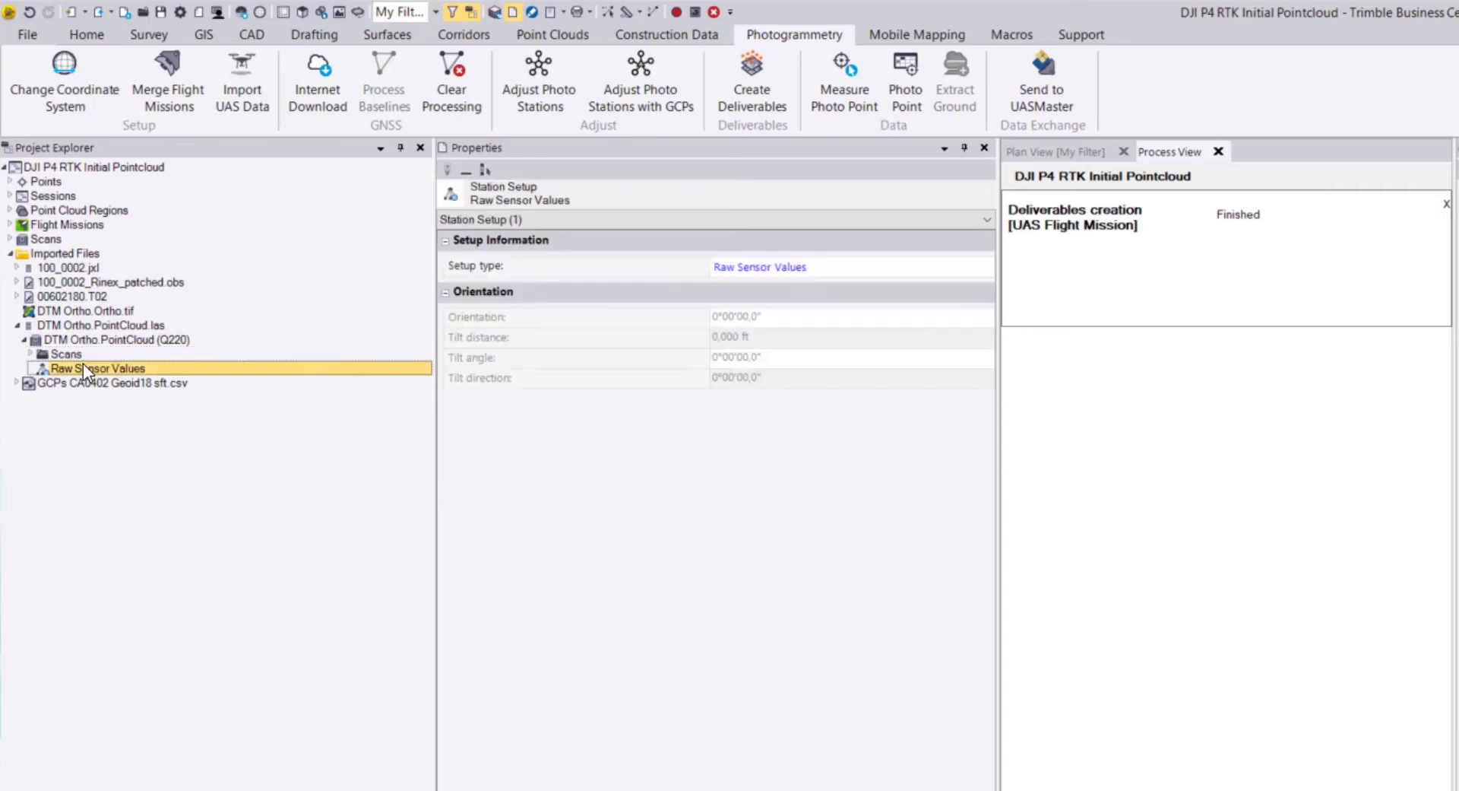
left_click(50, 324)
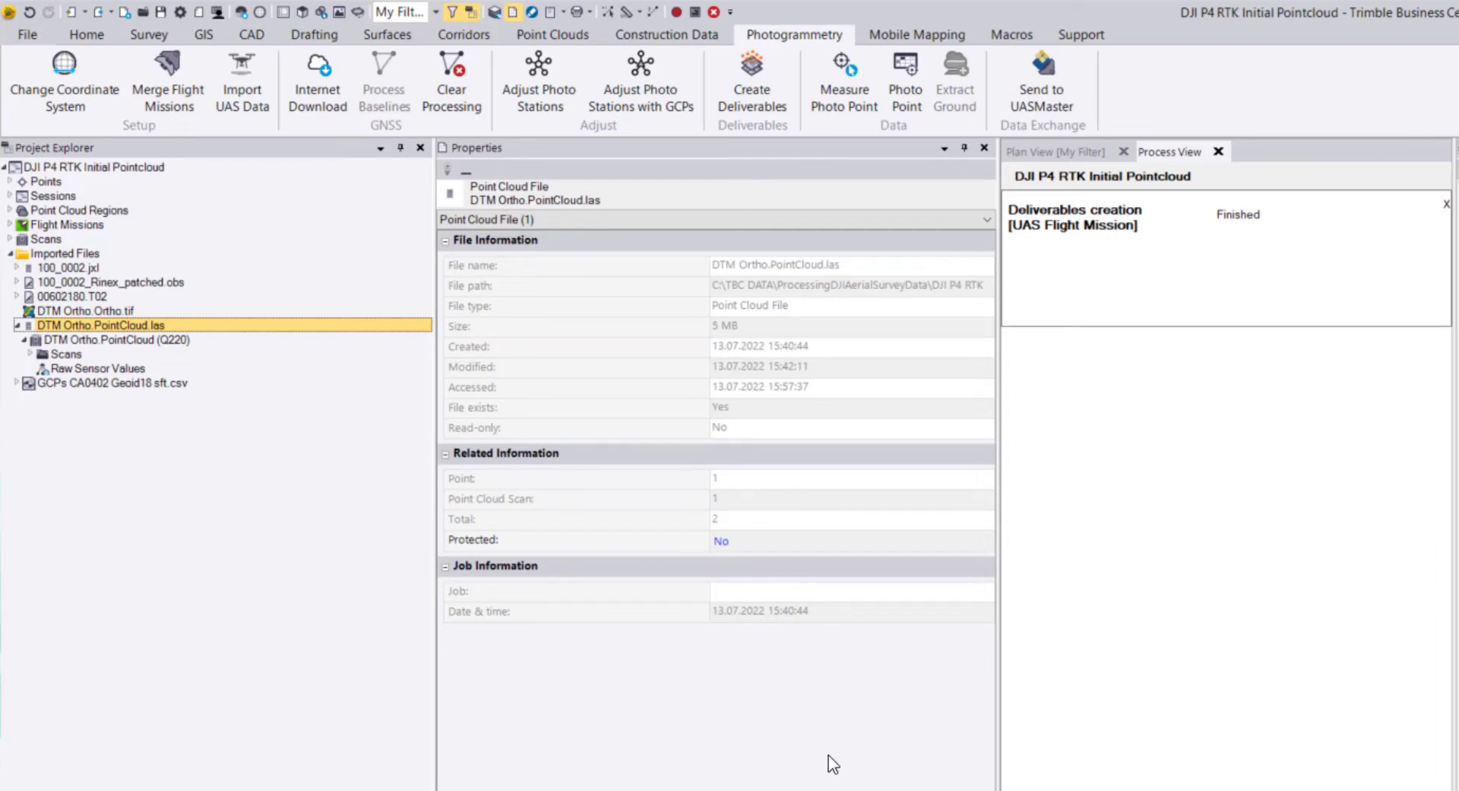
Close the file properties and hide all scans and photogrammetry data in My Filter for the plan view
left_click(984, 148)
left_click(488, 150)
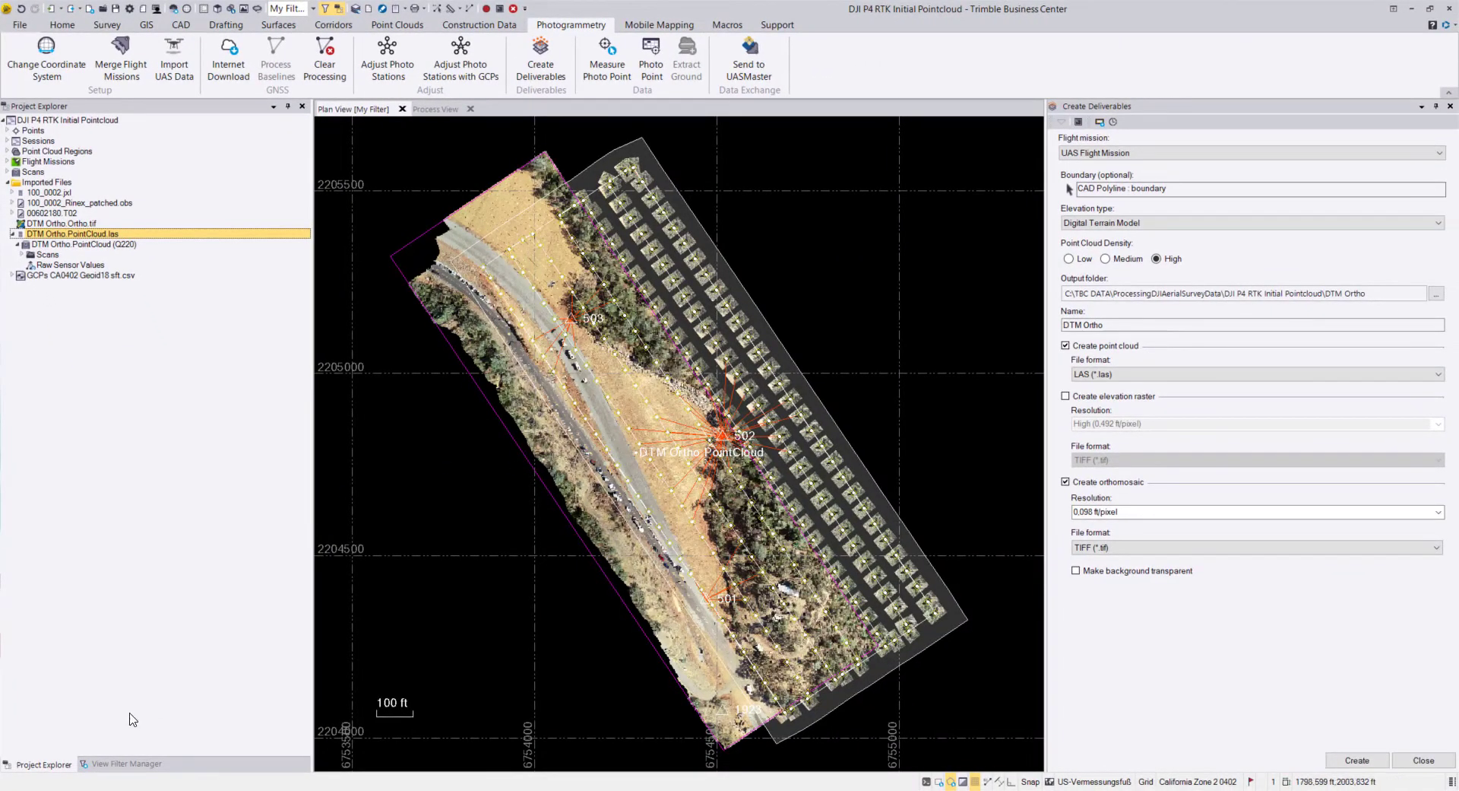
left_click(124, 762)
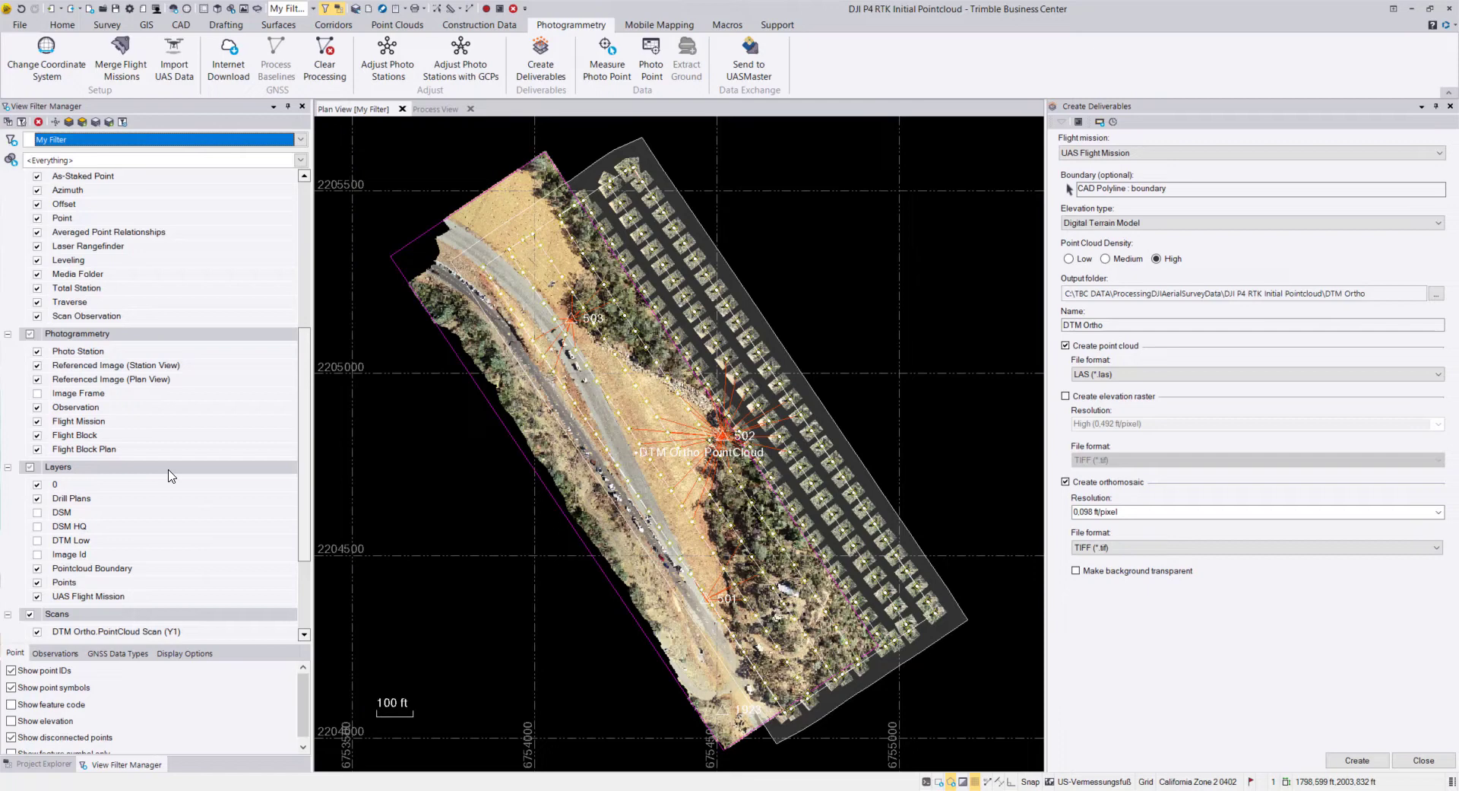
scroll(172, 476, "down", 2)
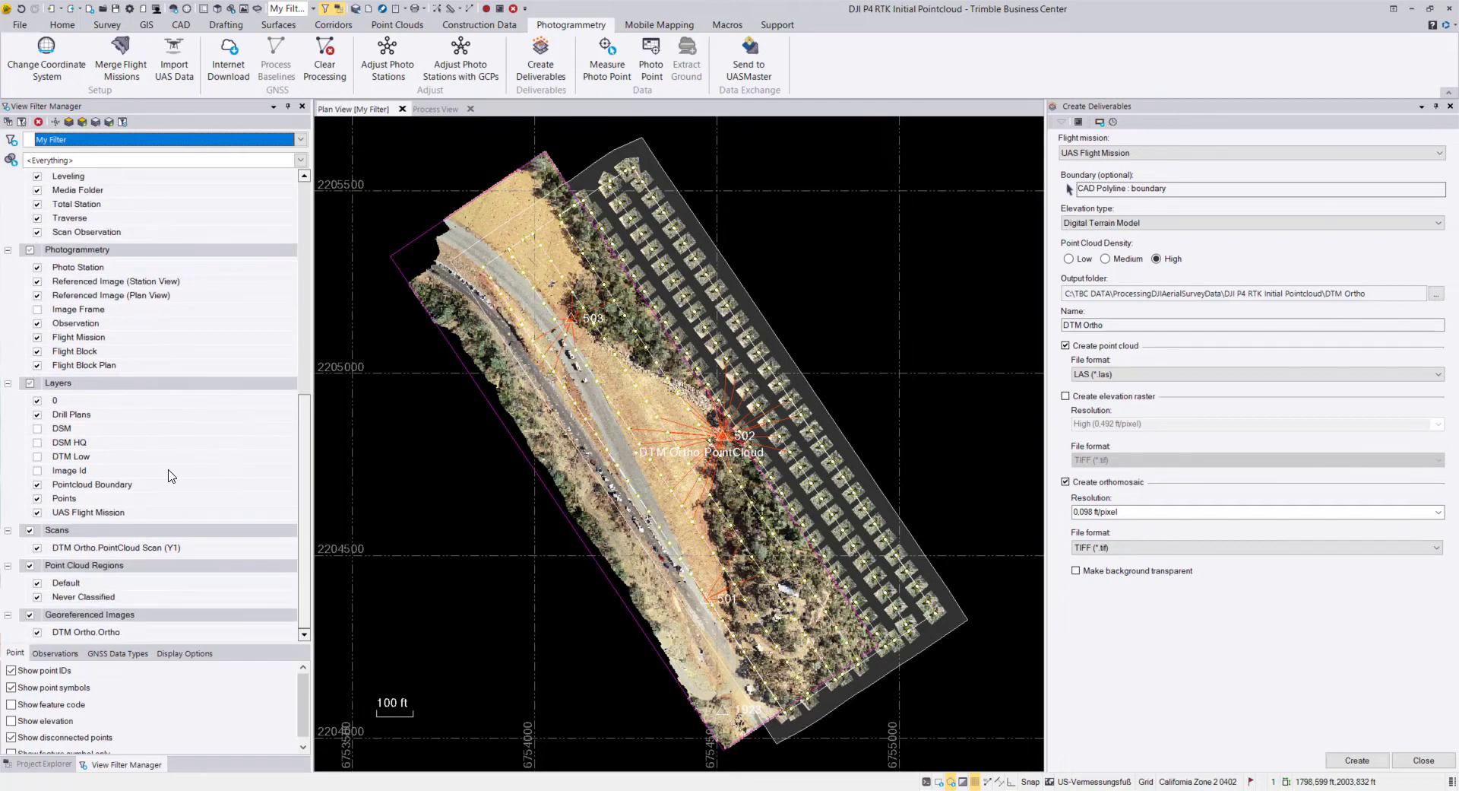
left_click(30, 530)
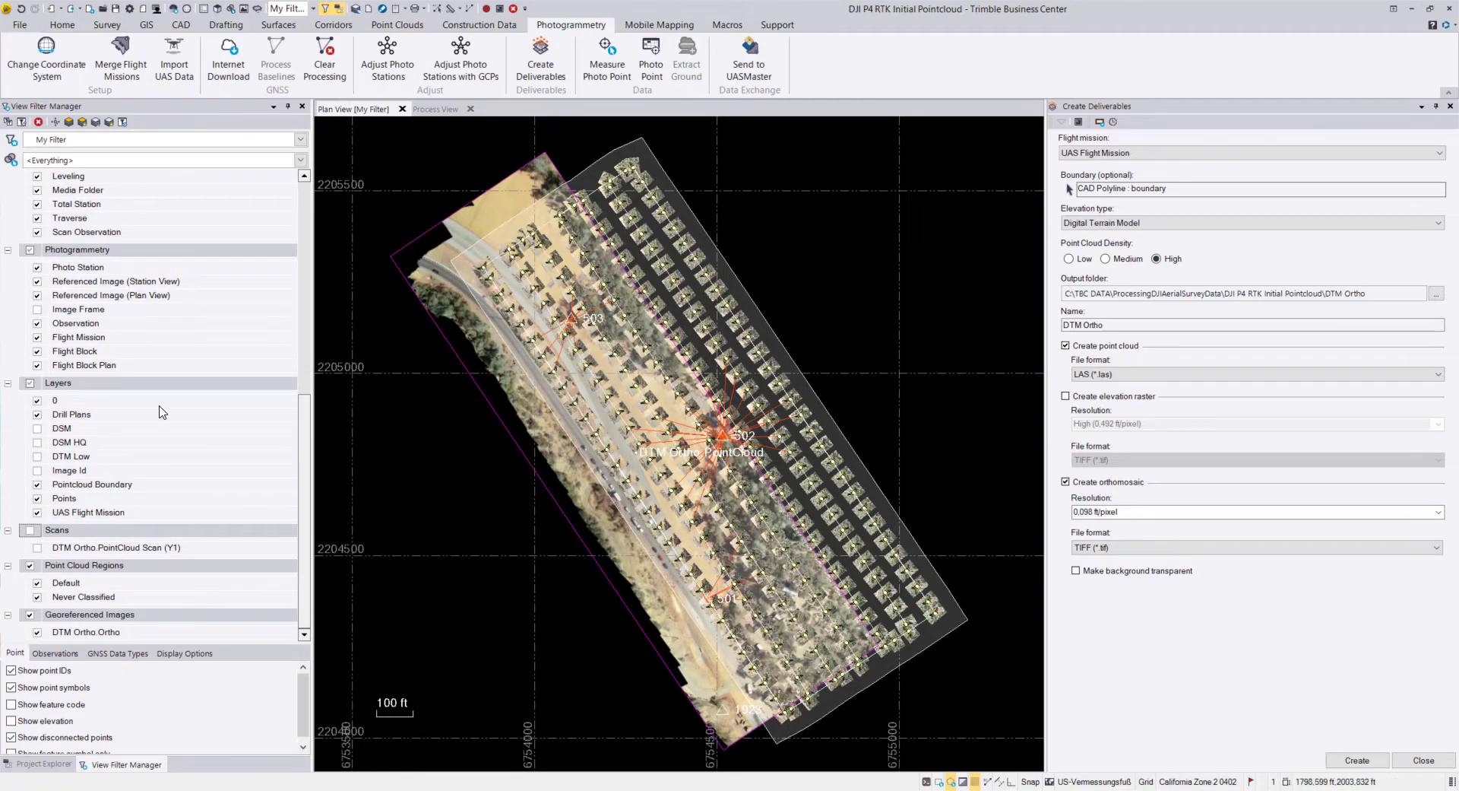
left_click(31, 250)
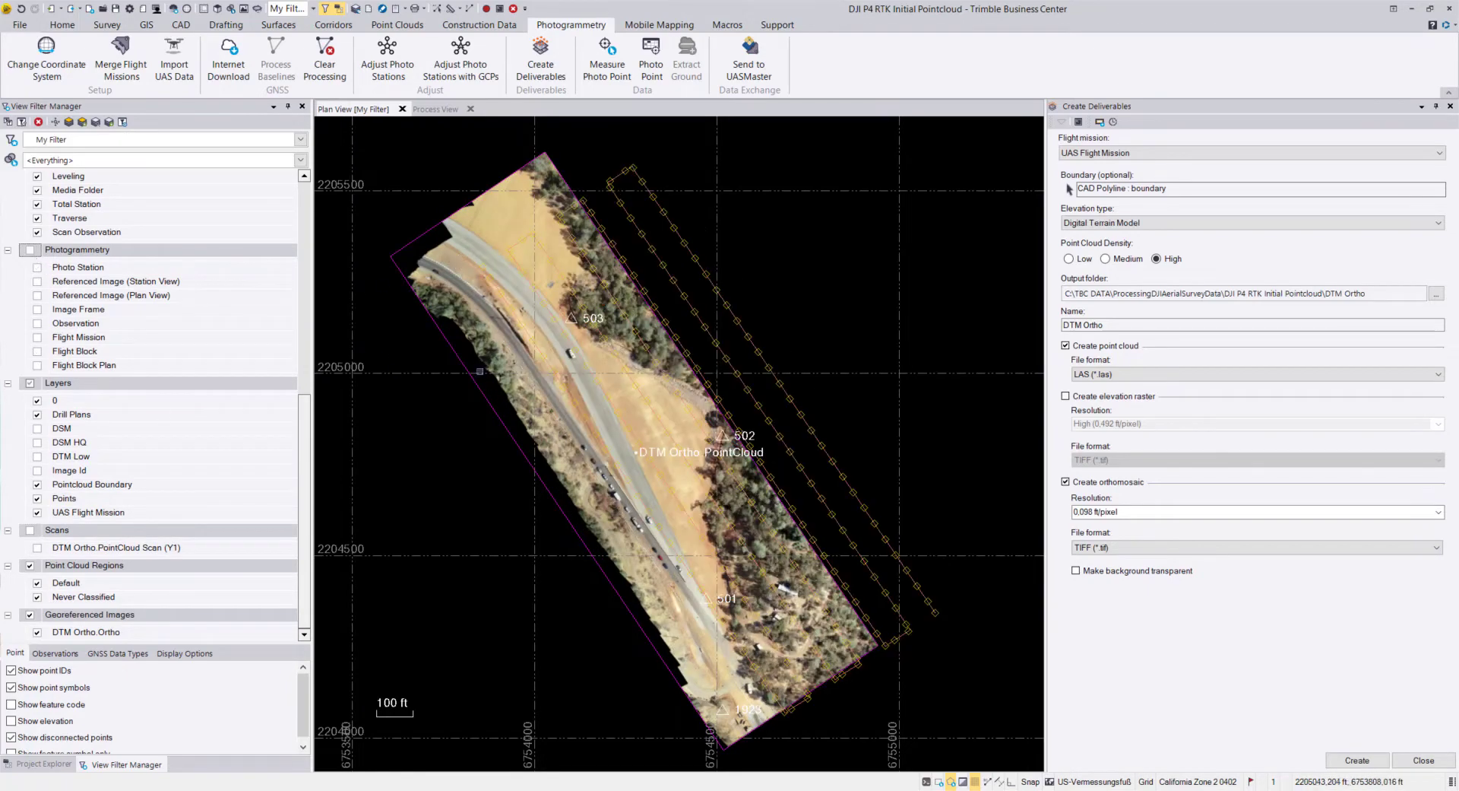
Examine the orthomosaic in close-up along the yellow barrier, the vehicles and the graded soil strip beside the road
scroll(654, 440, "up", 3)
scroll(654, 440, "up", 8)
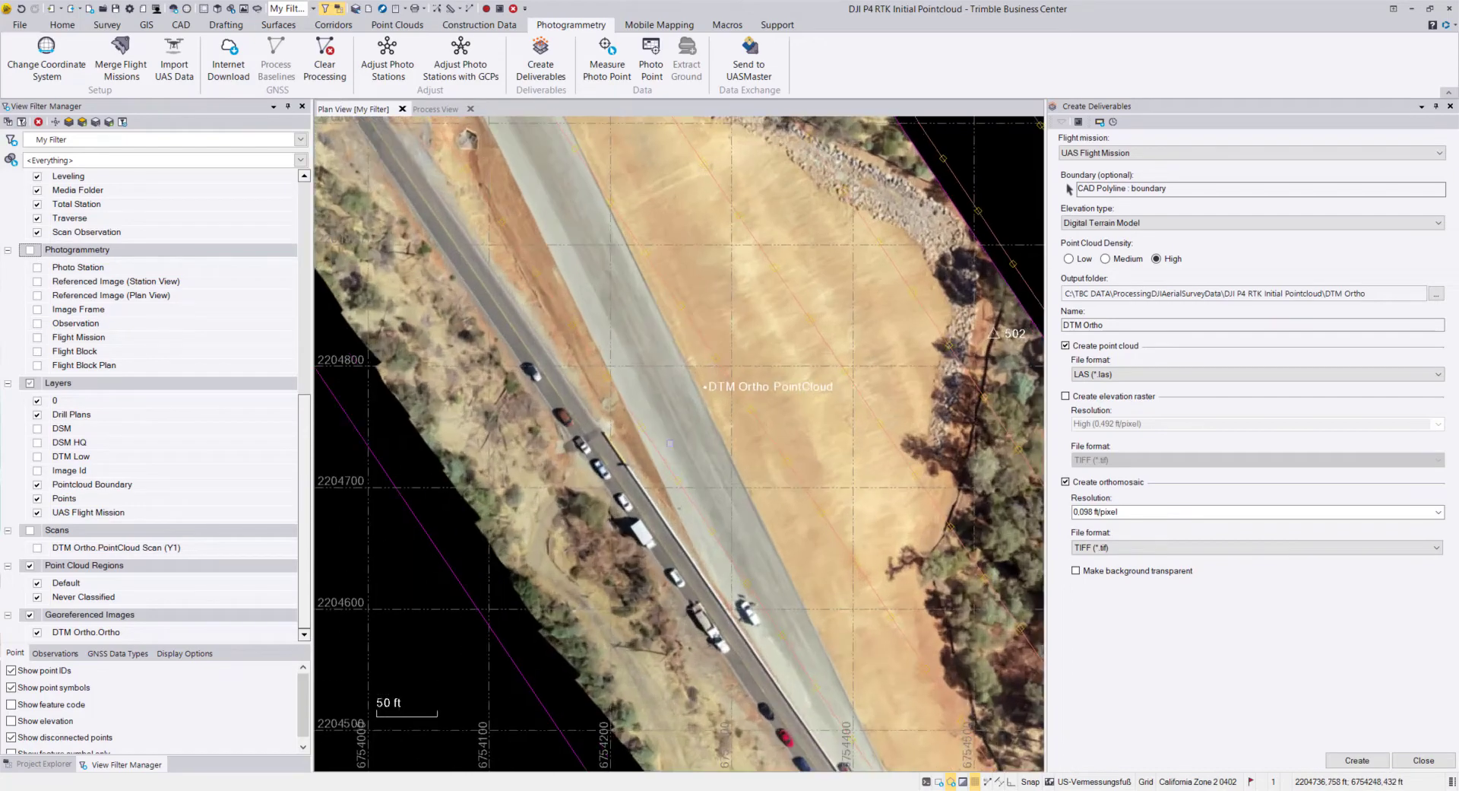
scroll(600, 506, "up", 2)
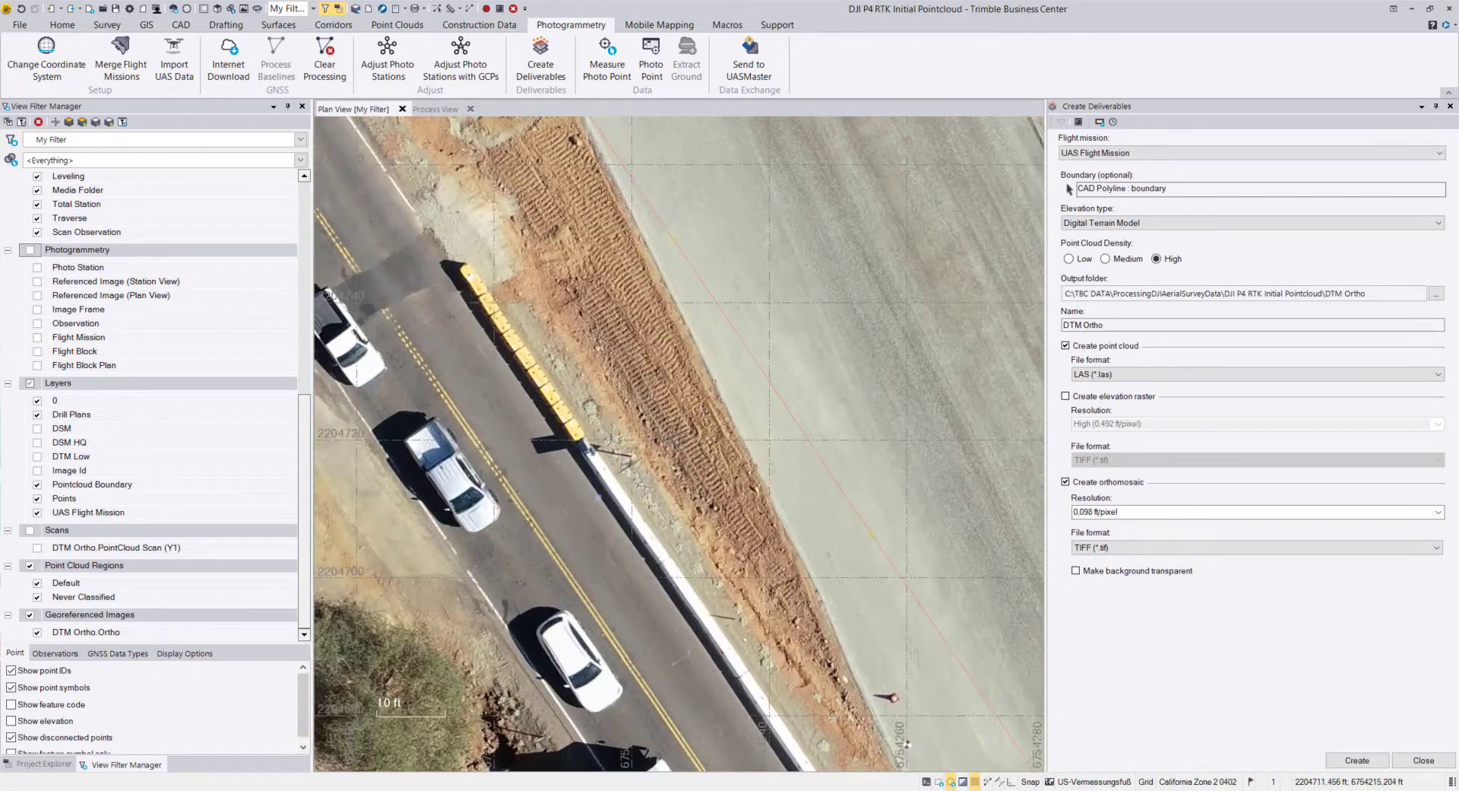
middle_click_drag(824, 474, 686, 459)
scroll(690, 522, "up", 2)
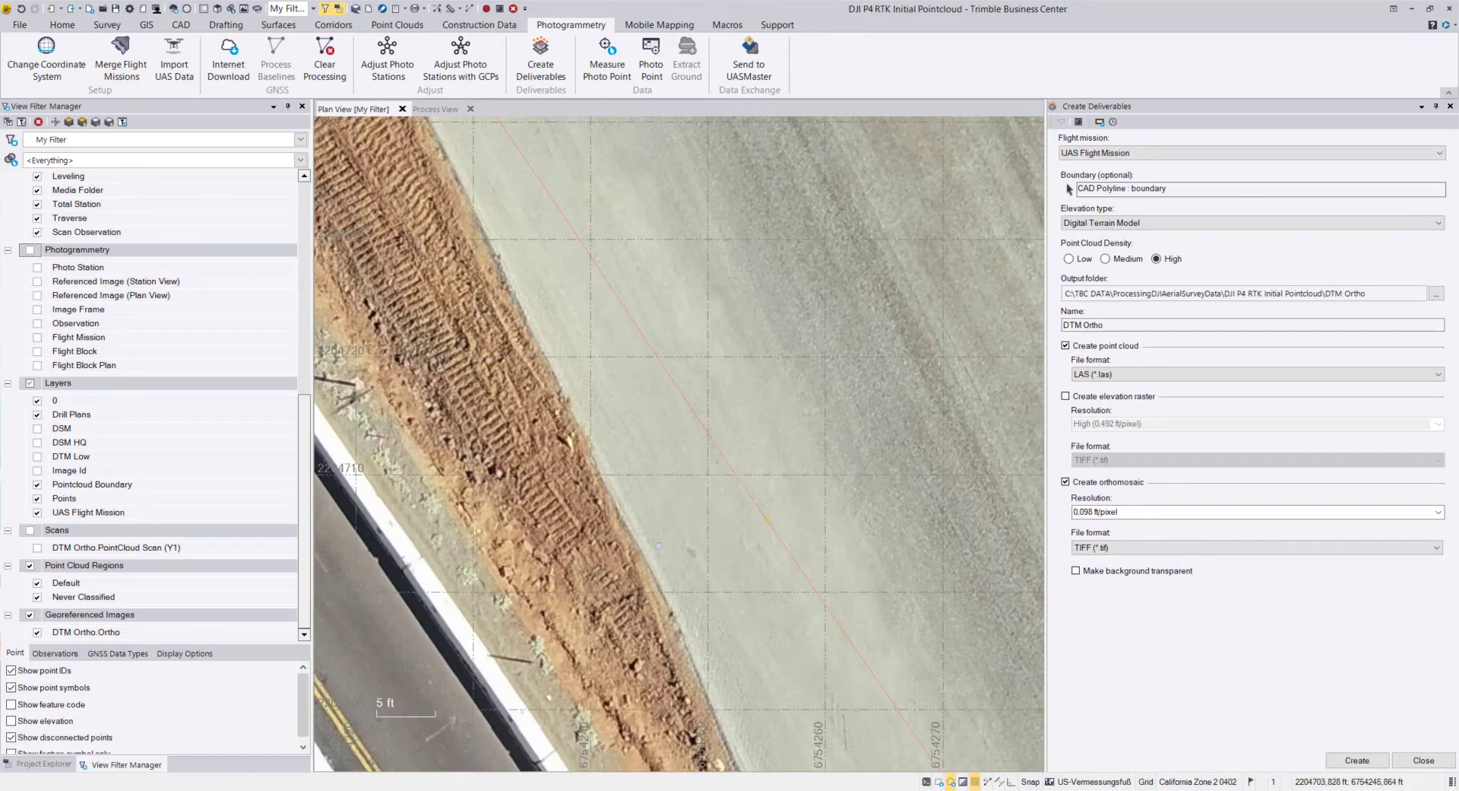
scroll(658, 545, "down", 2)
middle_click_drag(539, 385, 788, 474)
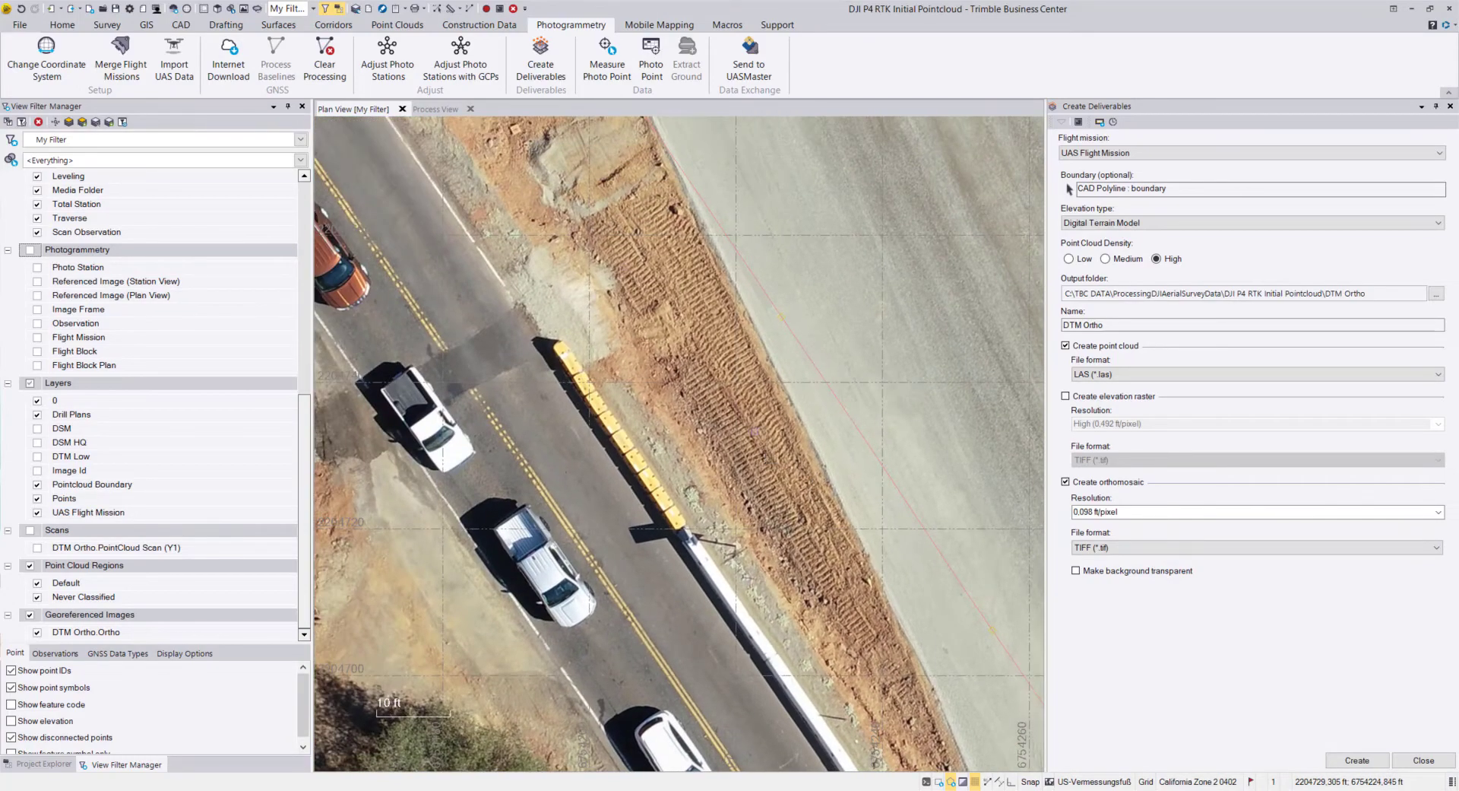
middle_click_drag(610, 253, 669, 387)
scroll(670, 387, "down", 5)
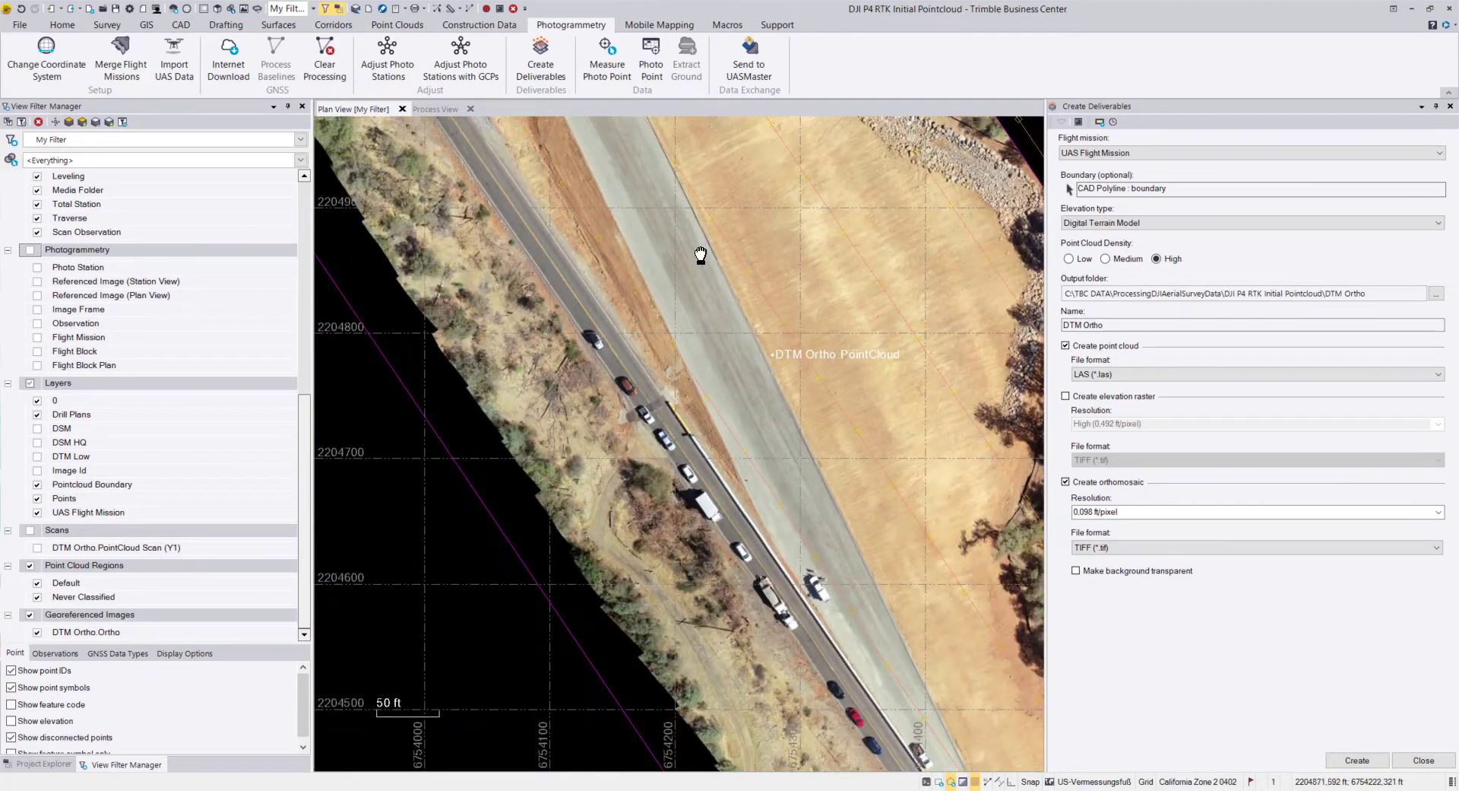
Inspect the orthomosaic along the road north to the wooded area at point 503 and back south to point 501
middle_click_drag(700, 255, 700, 428)
middle_click_drag(647, 286, 647, 449)
scroll(586, 343, "up", 1)
middle_click_drag(574, 262, 615, 441)
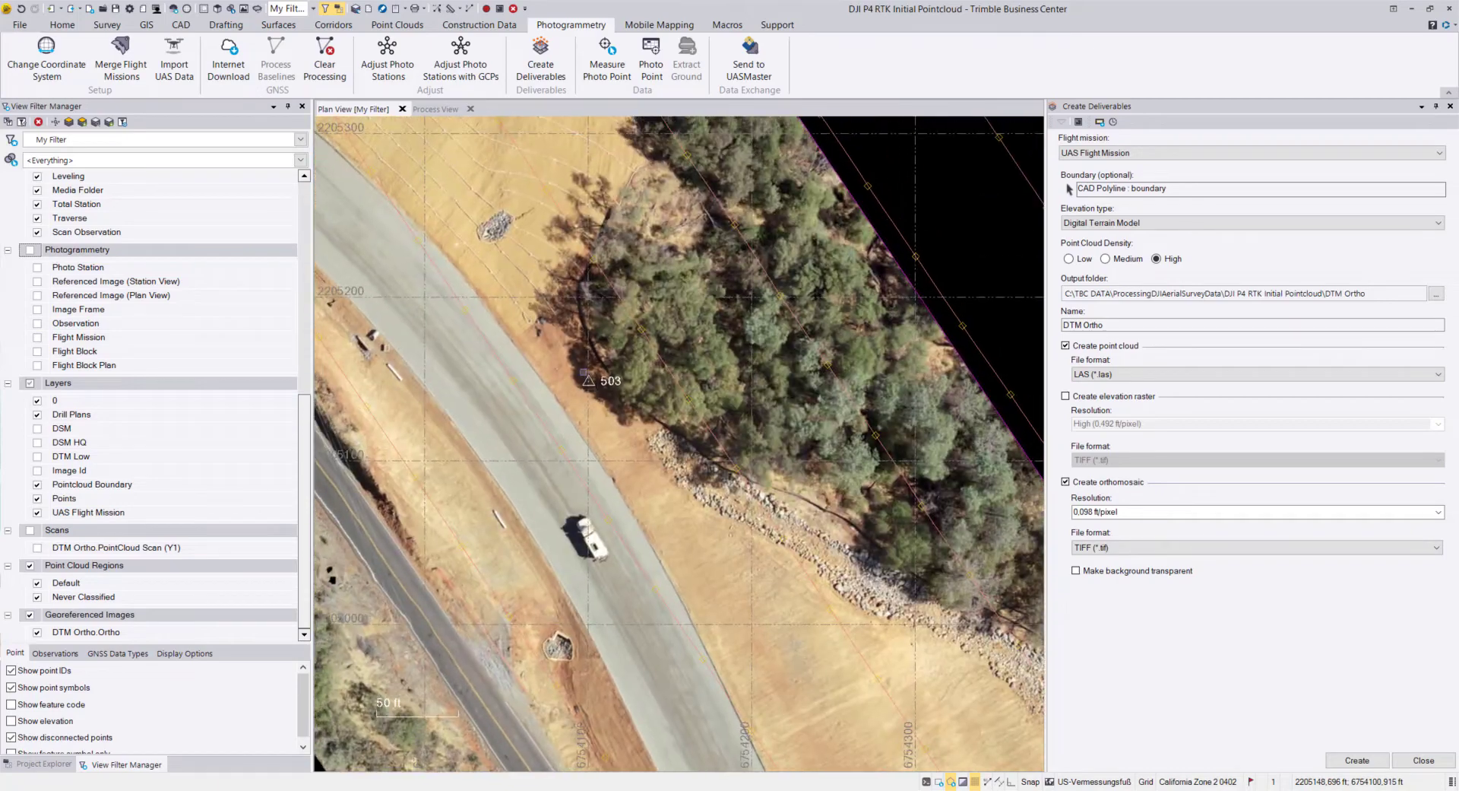
middle_click_drag(491, 310, 678, 400)
middle_click_drag(565, 307, 520, 386)
middle_click_drag(590, 446, 419, 301)
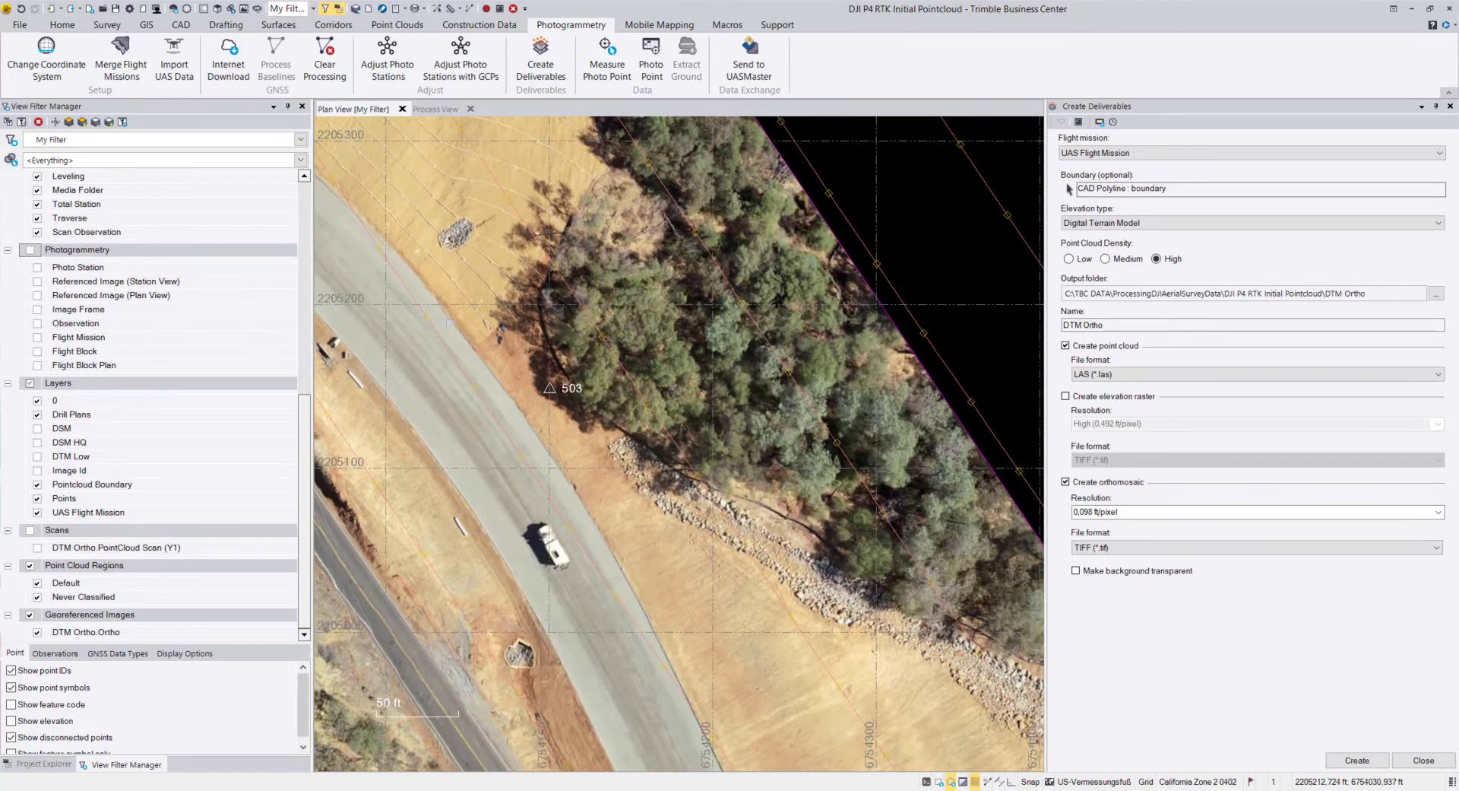
middle_click_drag(760, 684, 681, 474)
middle_click_drag(787, 577, 590, 349)
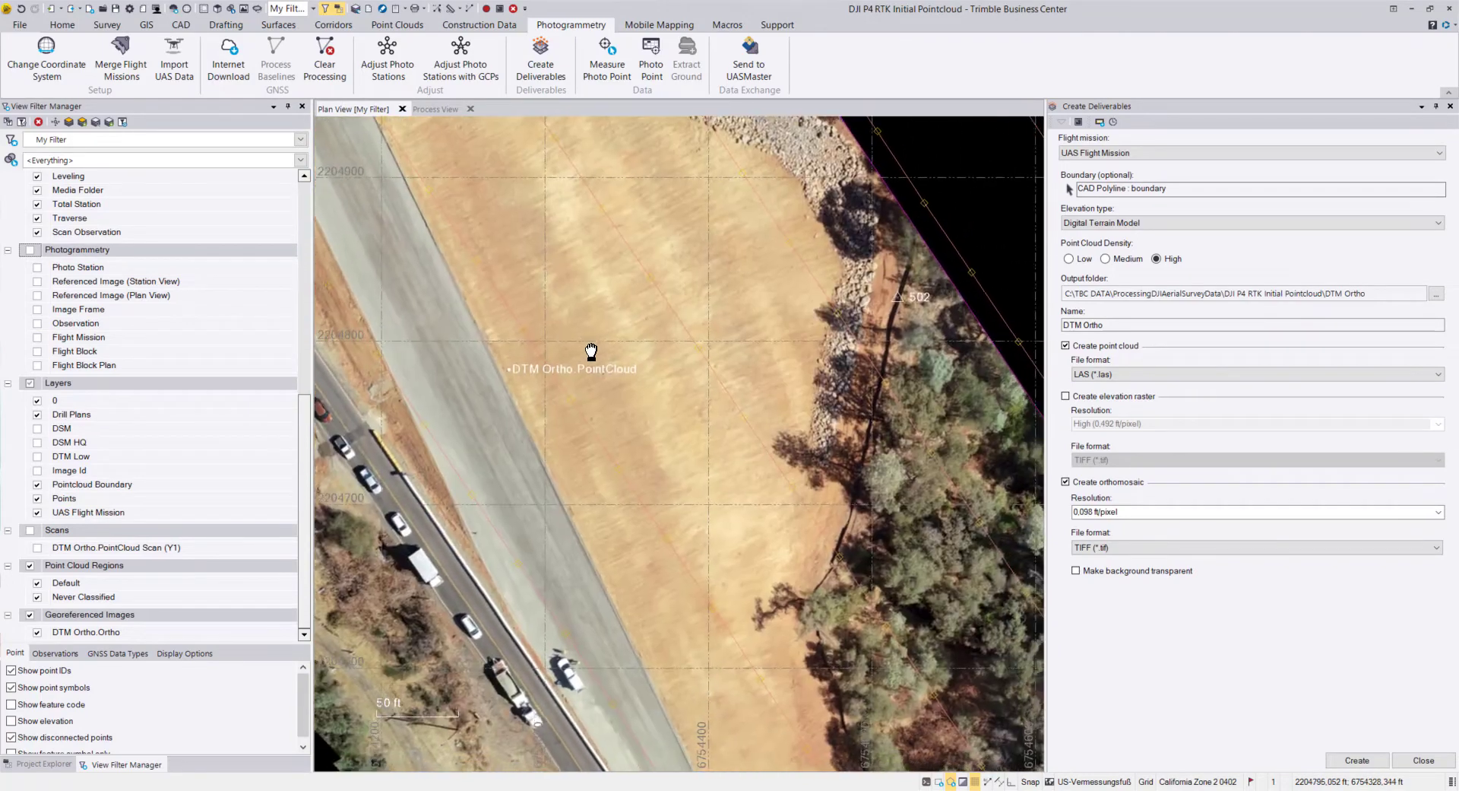
middle_click_drag(726, 484, 699, 403)
middle_click_drag(722, 577, 652, 372)
middle_click_drag(712, 640, 668, 509)
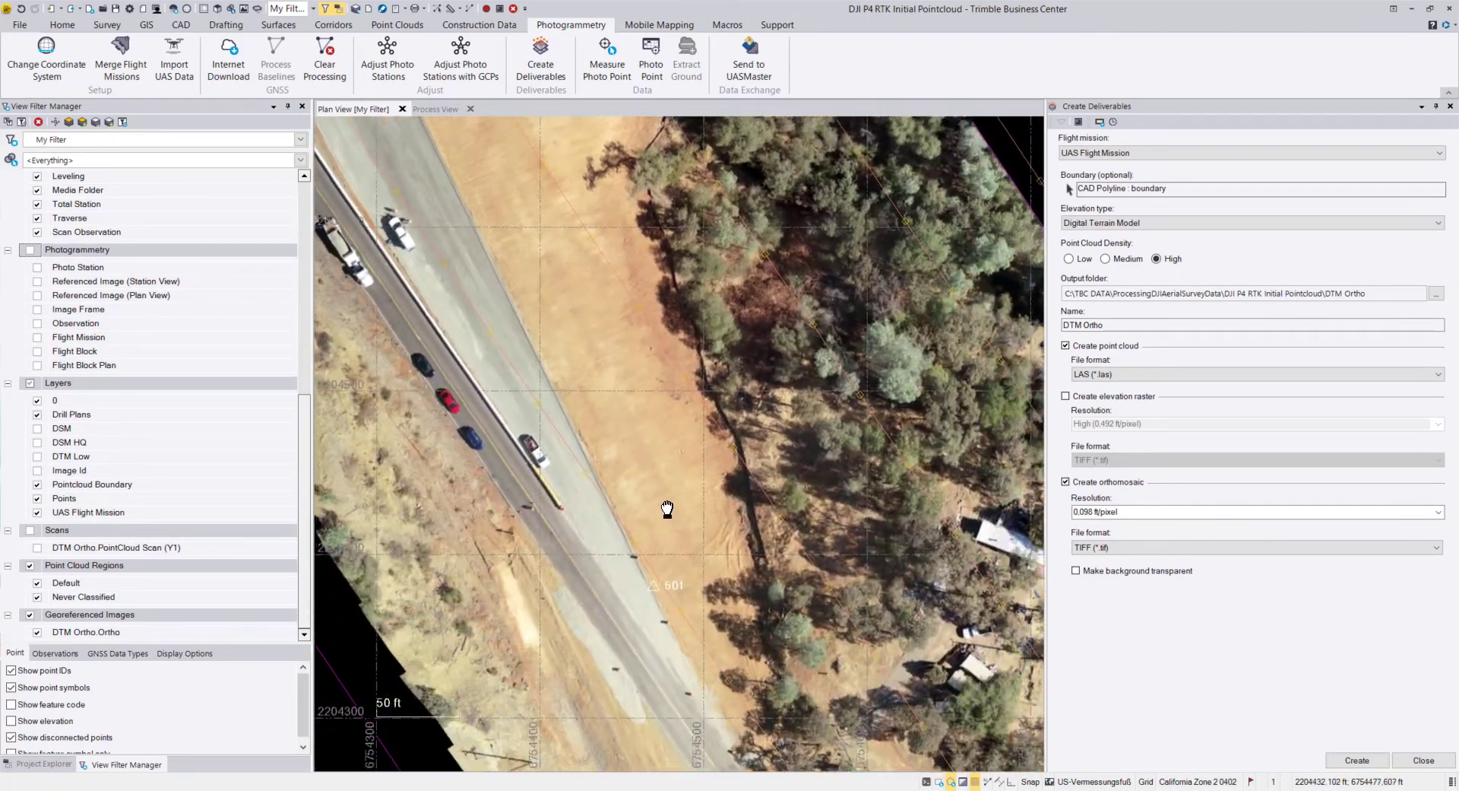
Examine the image detail of the white pickup and the red and blue cars northwest of point 501
scroll(663, 511, "up", 2)
scroll(606, 494, "up", 2)
scroll(606, 494, "up", 1)
middle_click_drag(522, 434, 948, 609)
middle_click_drag(762, 444, 799, 544)
scroll(681, 545, "up", 2)
scroll(678, 538, "up", 1)
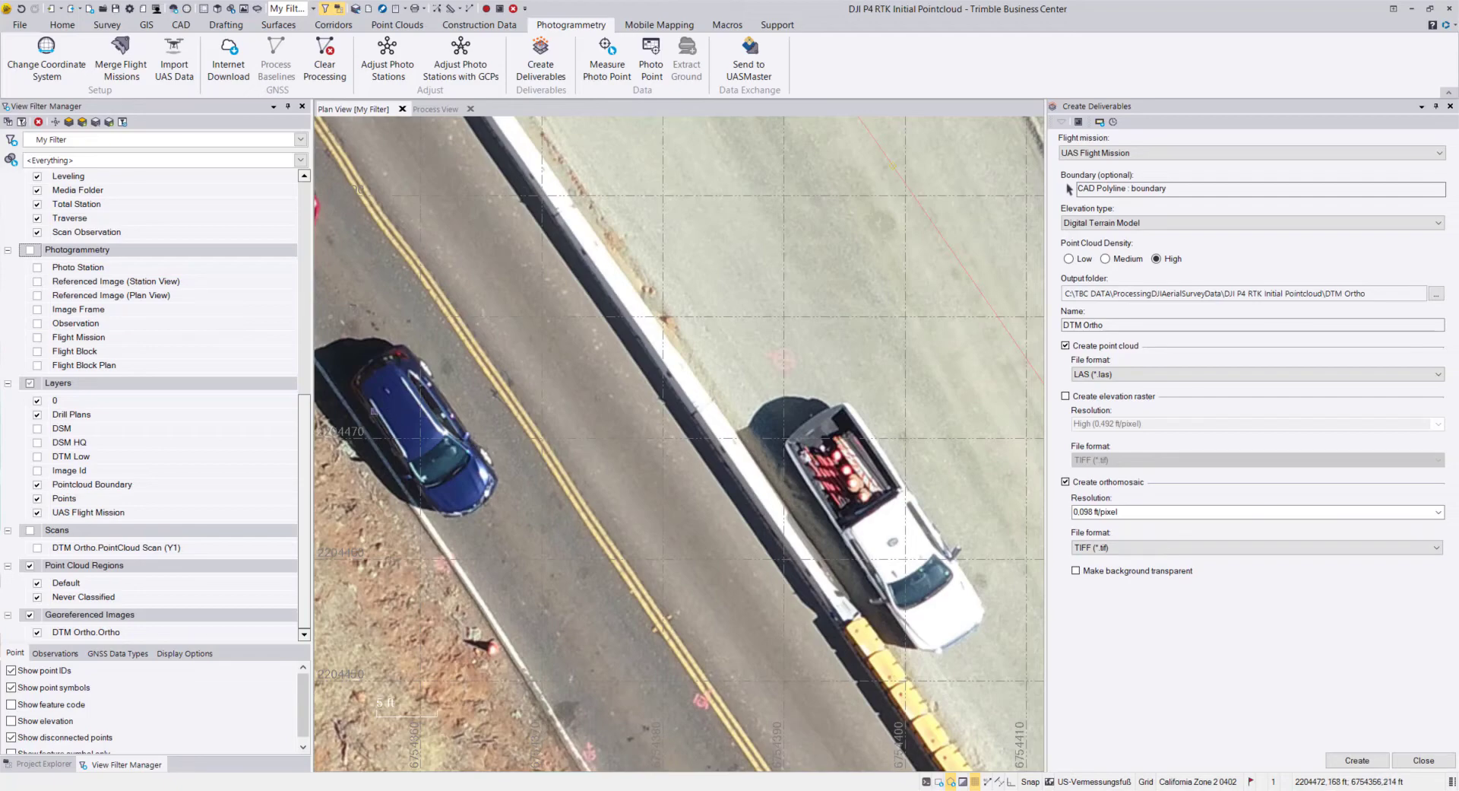
middle_click_drag(559, 405, 929, 601)
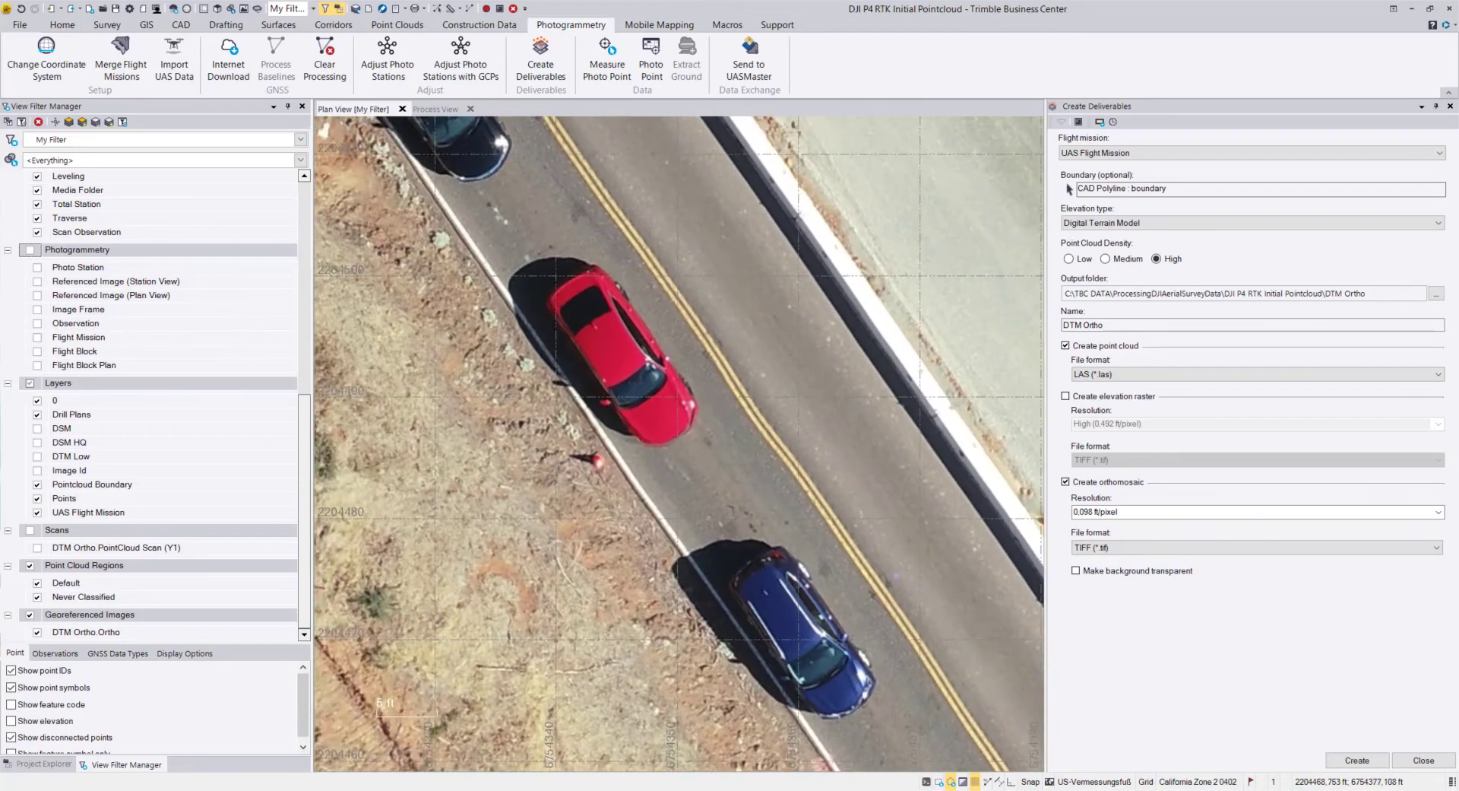
middle_click_drag(599, 339, 663, 422)
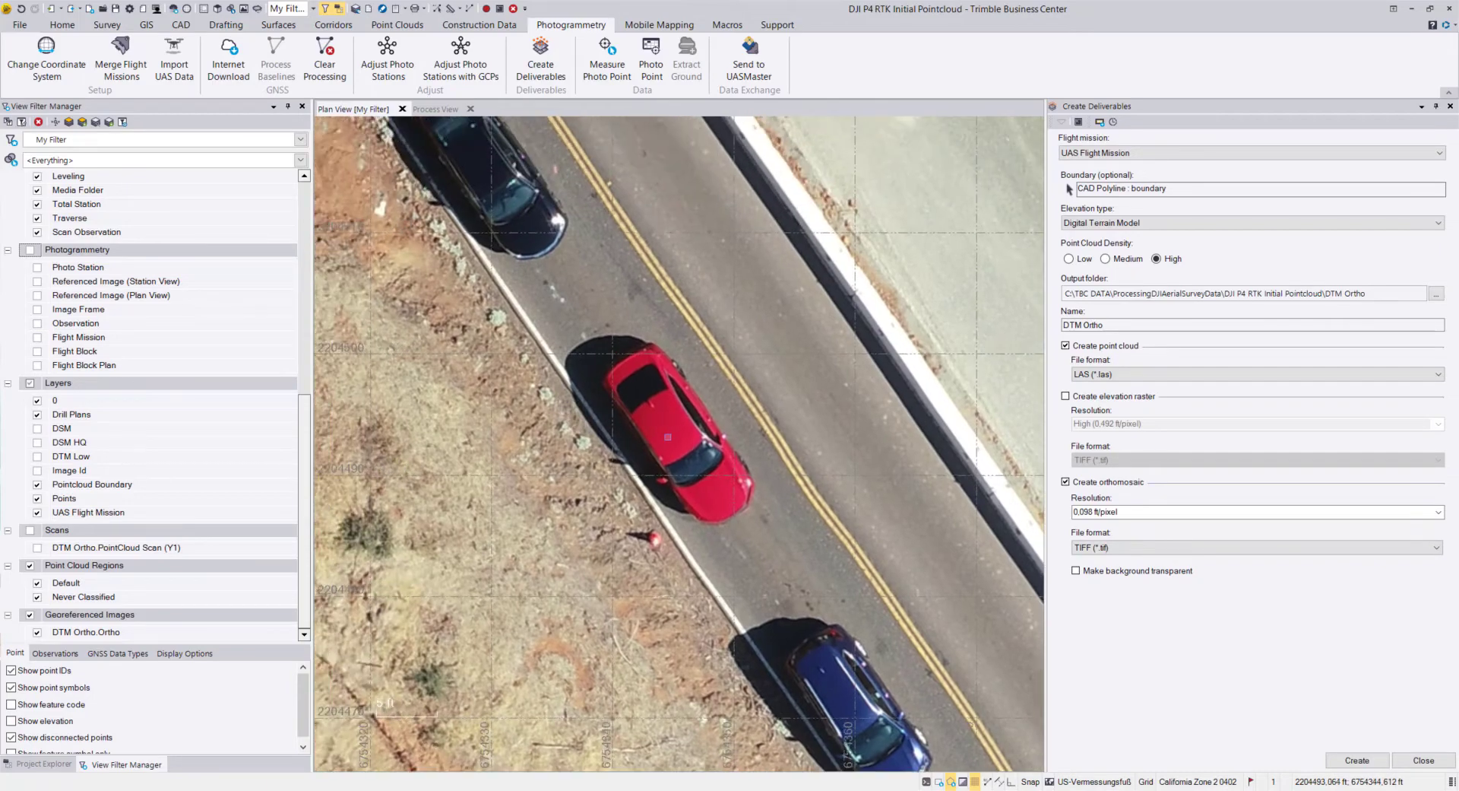
Inspect the orthomosaic's southern end around point 1923, including the trench boxes and rock pile
scroll(670, 432, "down", 6)
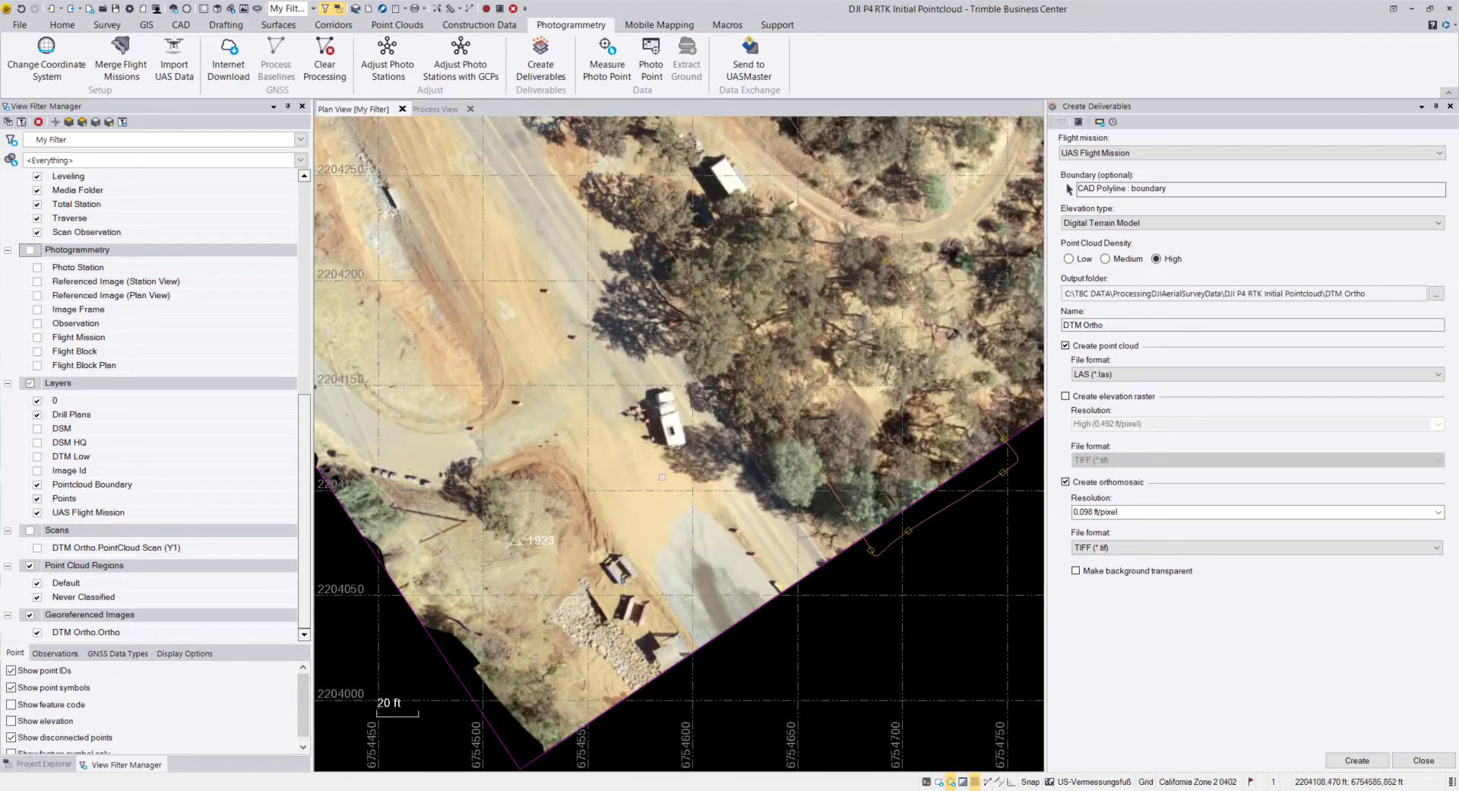
scroll(709, 512, "up", 3)
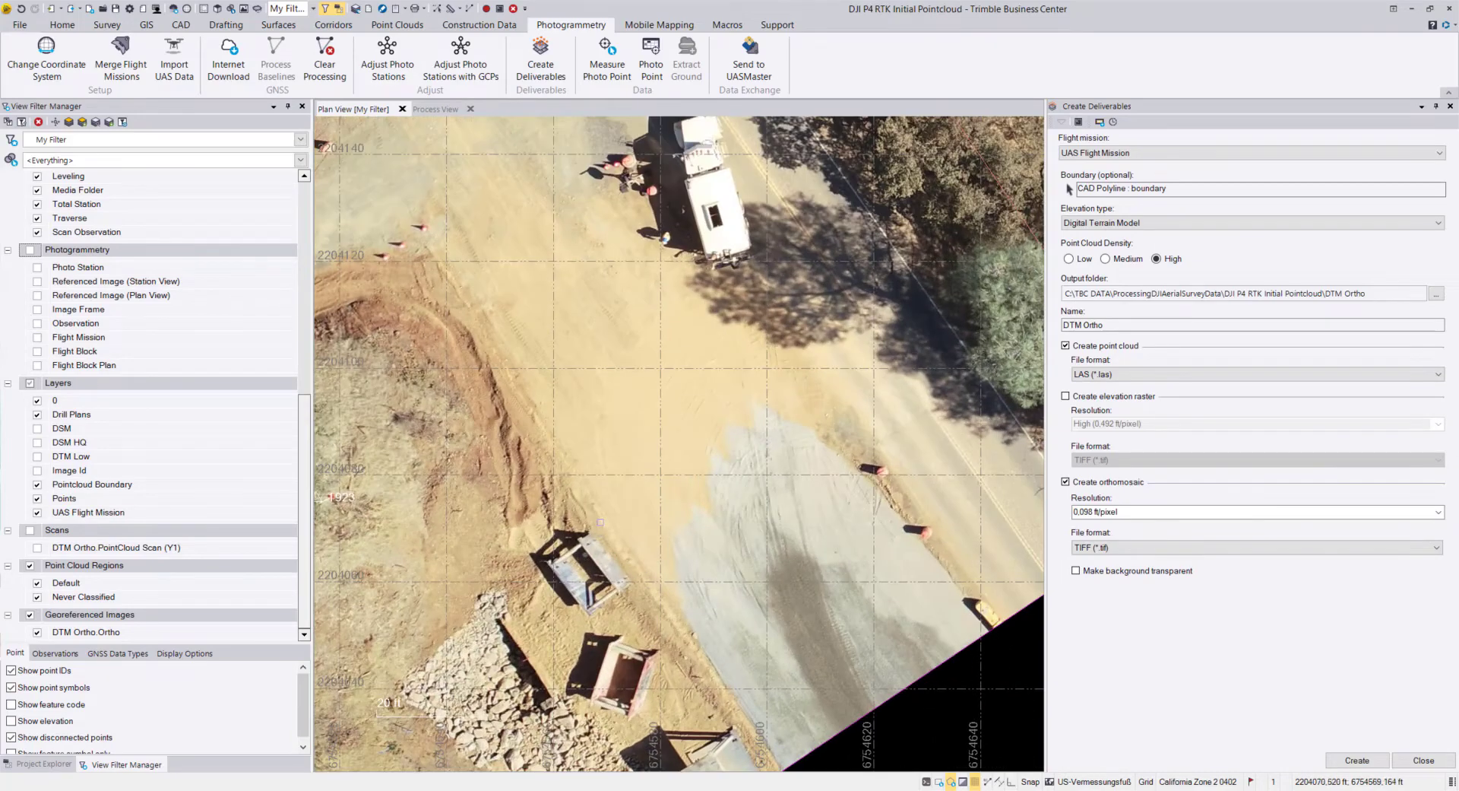
scroll(633, 514, "down", 3)
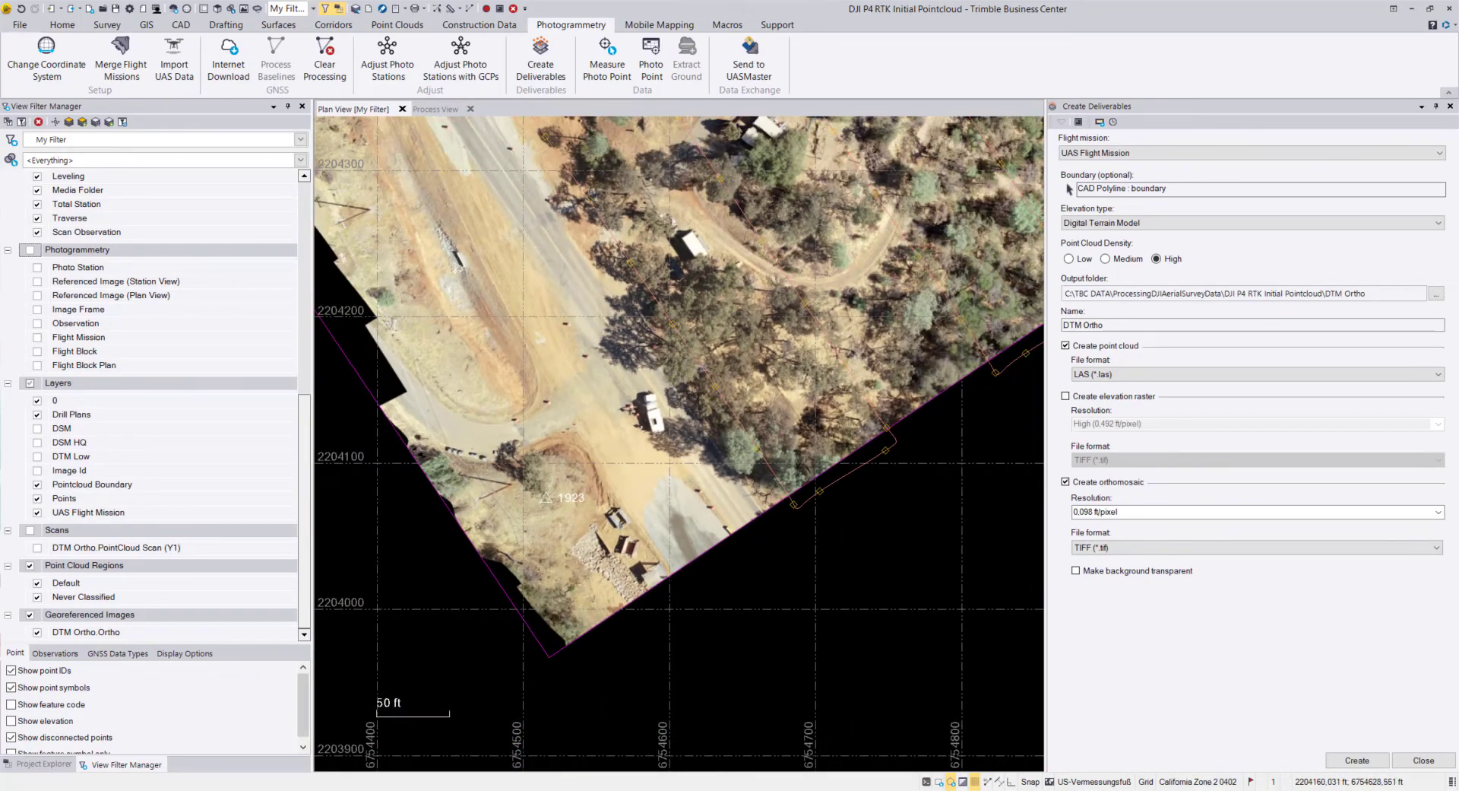
scroll(608, 524, "up", 4)
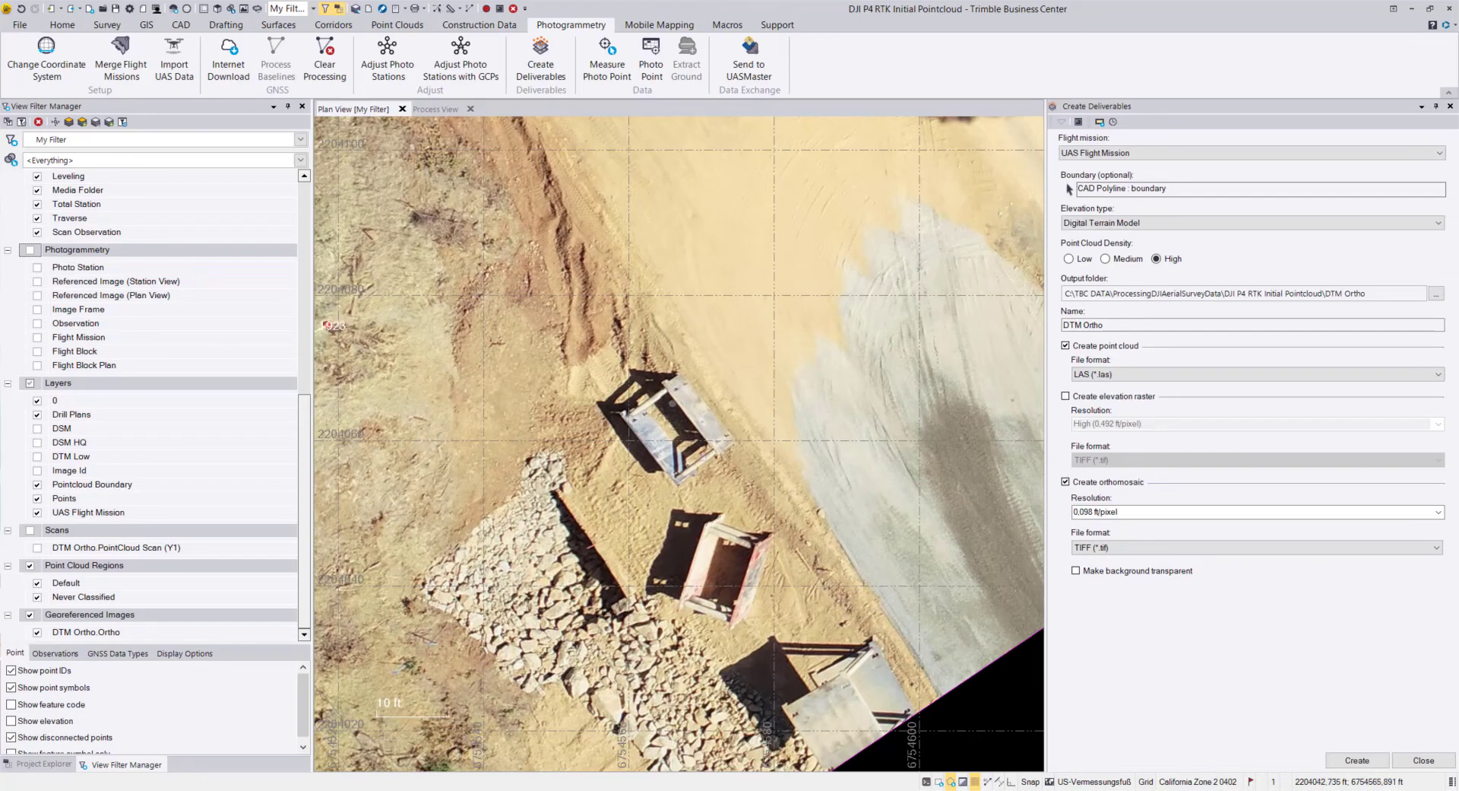
scroll(705, 219, "down", 5)
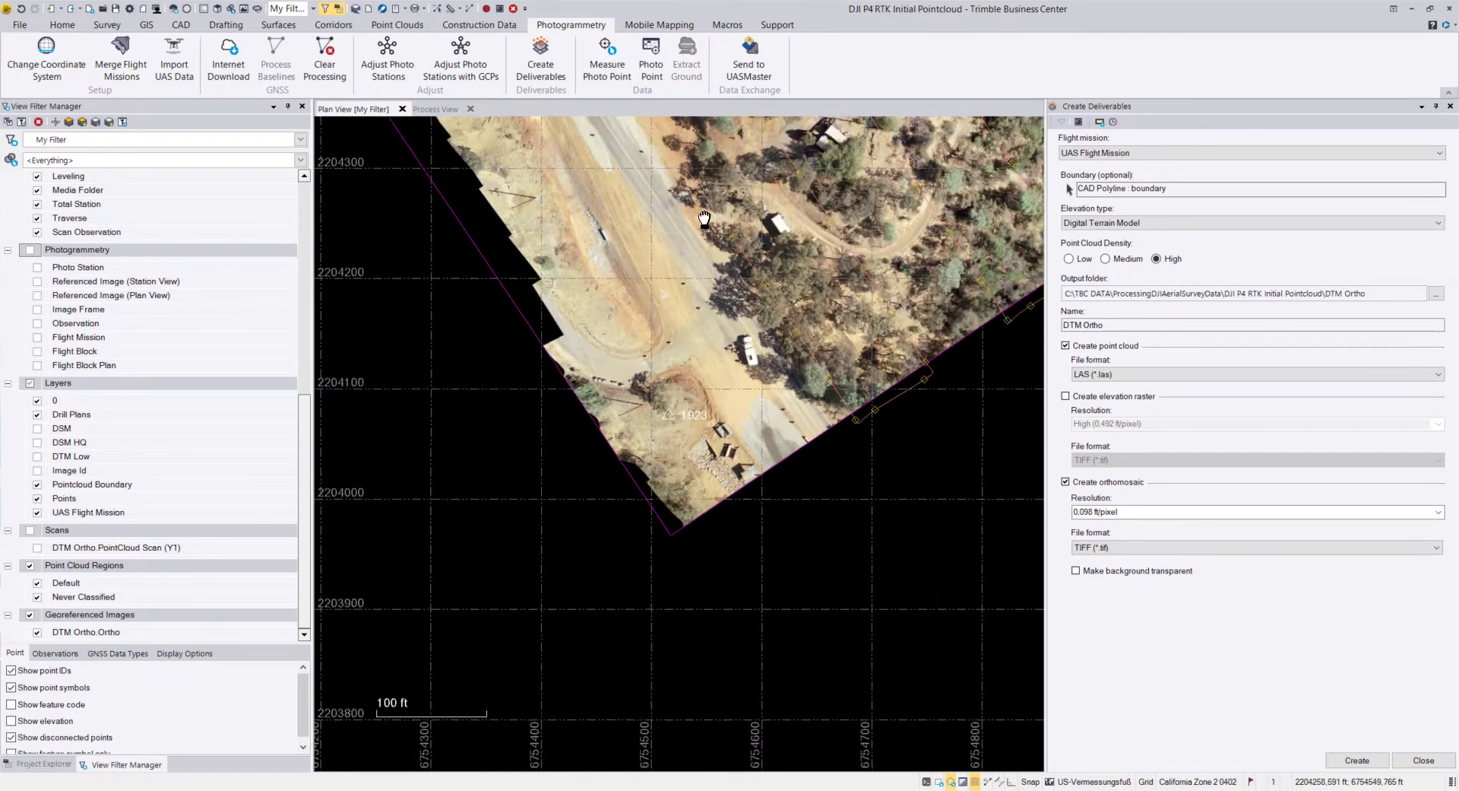
Review the orthomosaic from point 501 along the road to the loaded pickup and return to the wider site overview
scroll(705, 219, "up", 3)
scroll(546, 286, "up", 3)
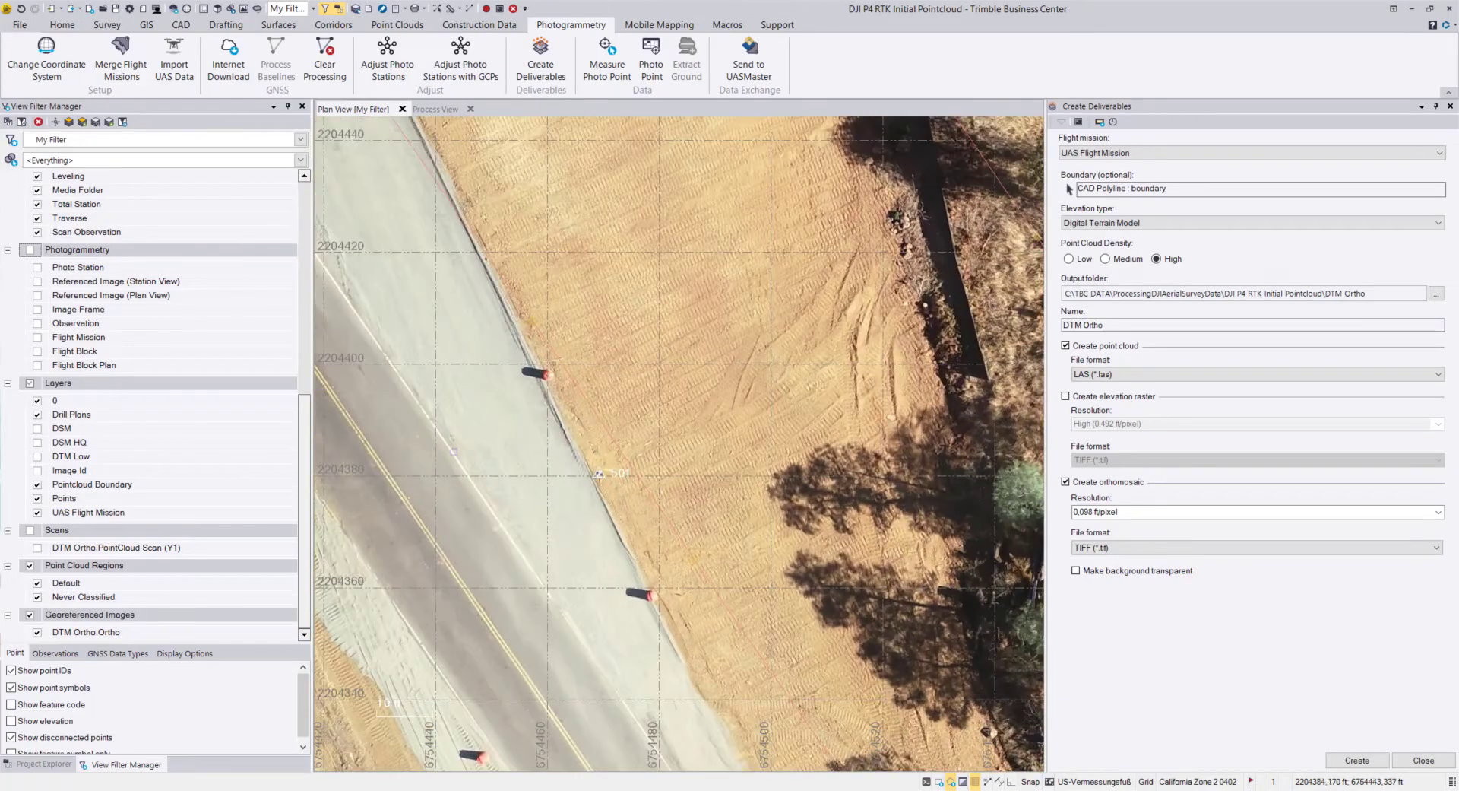
middle_click_drag(455, 452, 719, 430)
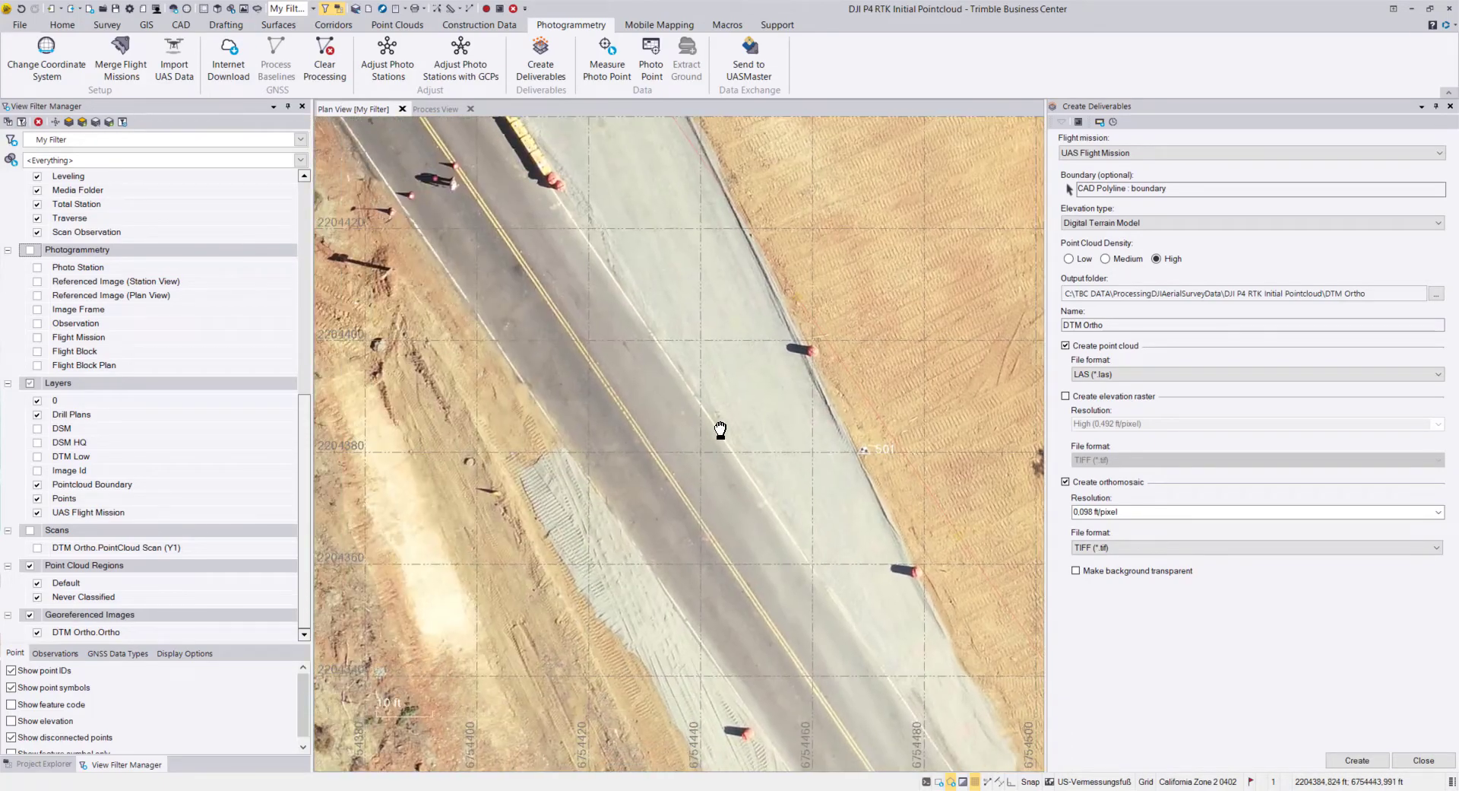
middle_click_drag(525, 277, 674, 596)
middle_click_drag(499, 320, 570, 423)
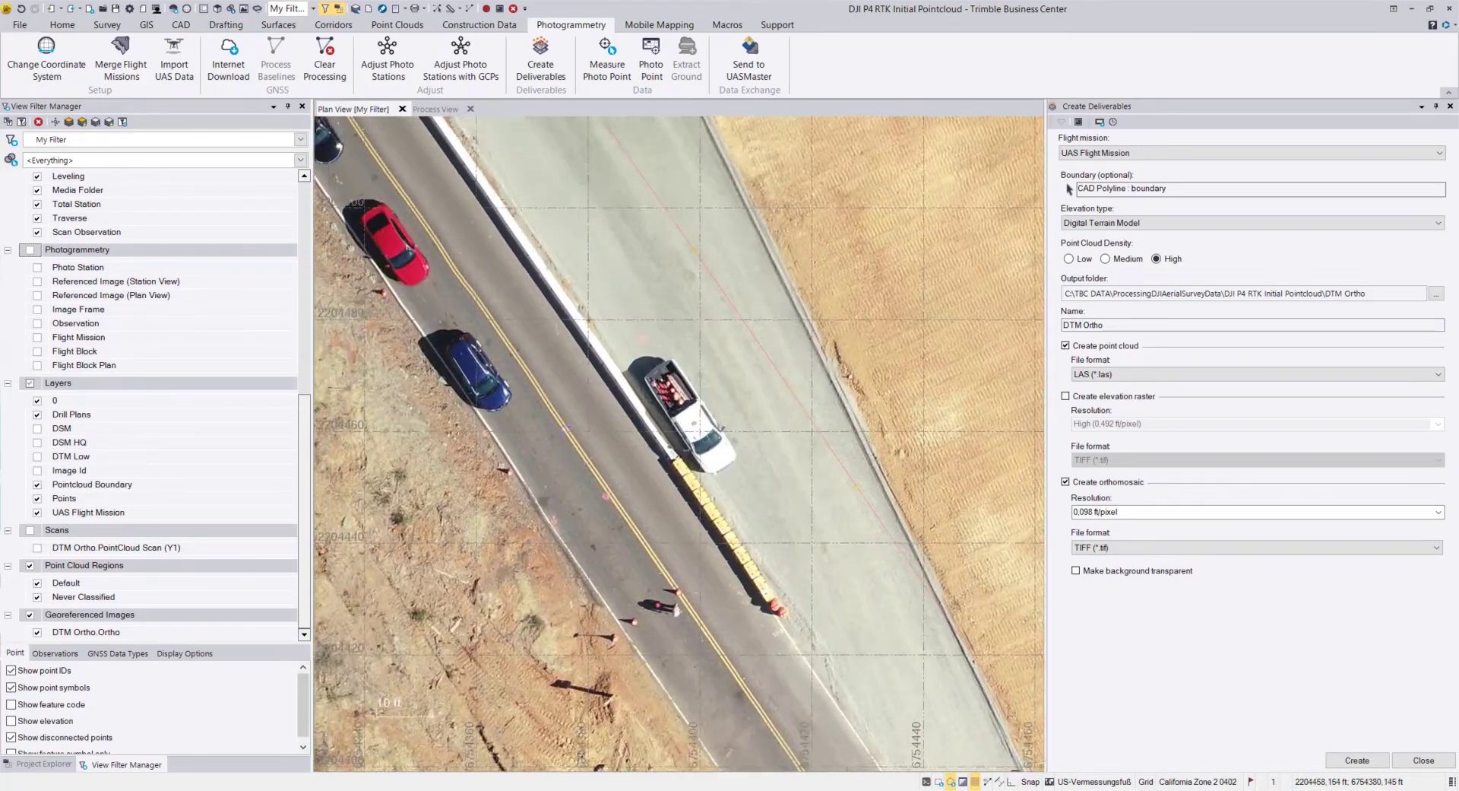
scroll(564, 434, "up", 6)
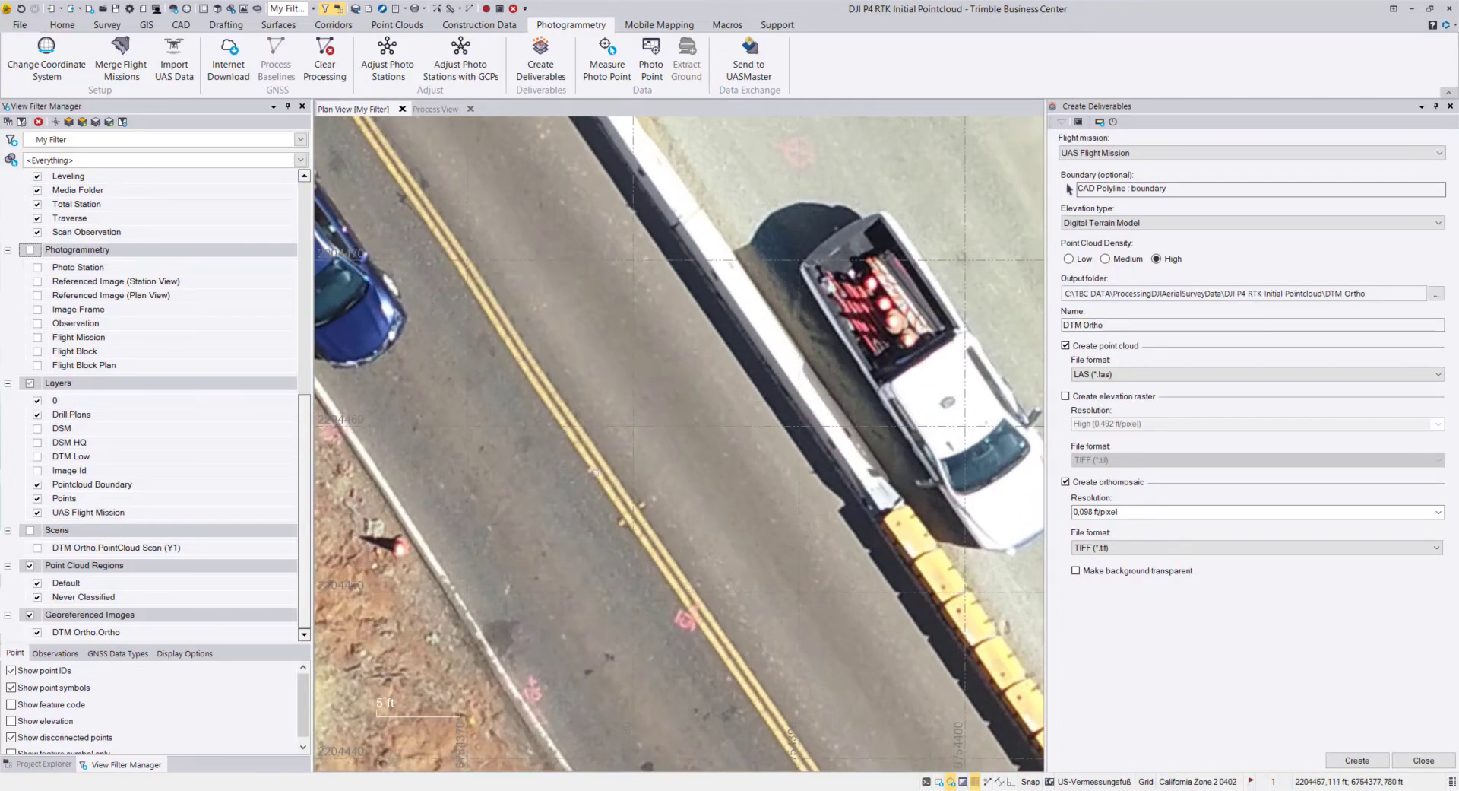
scroll(595, 473, "down", 10)
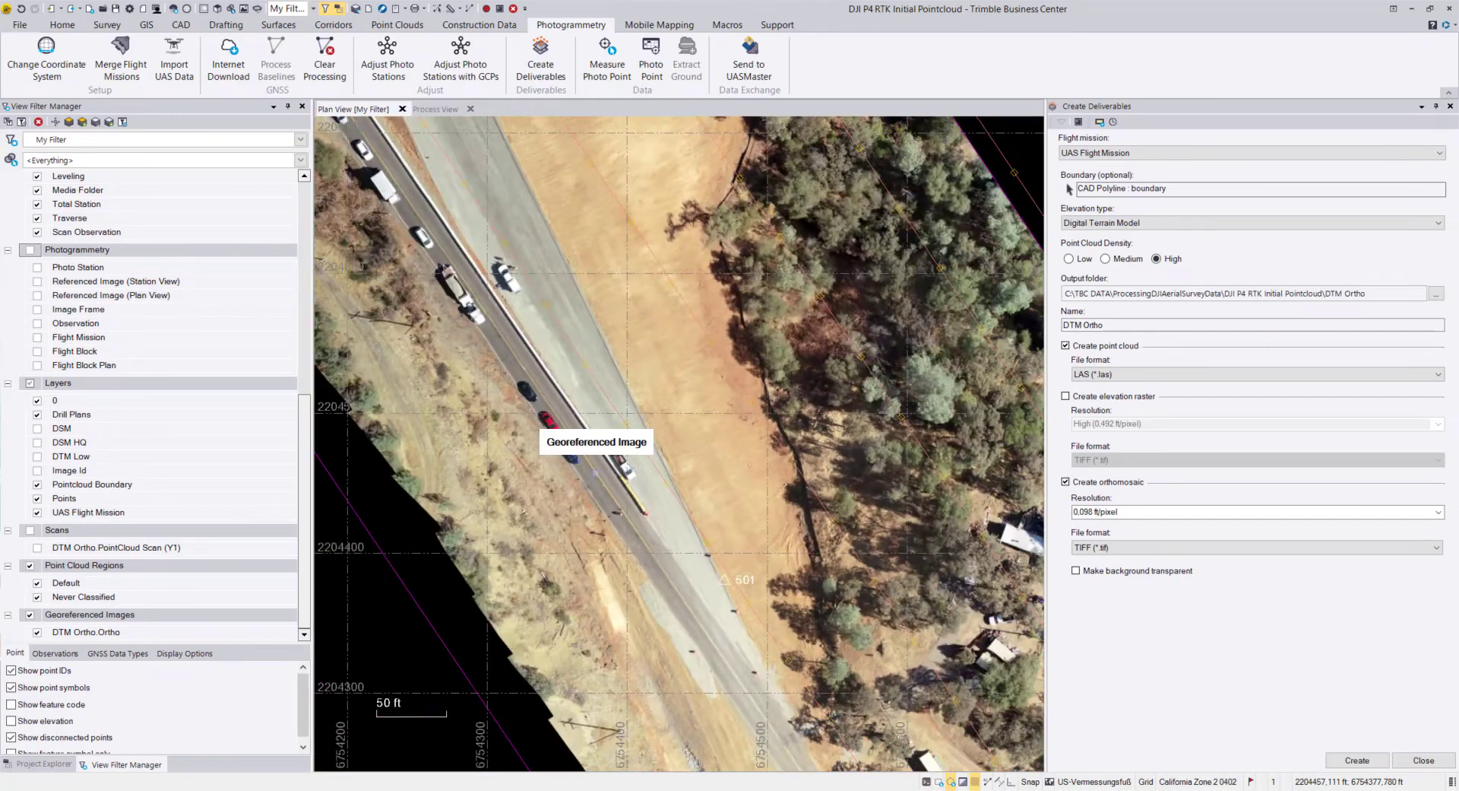
scroll(595, 472, "down", 2)
middle_click_drag(578, 302, 601, 372)
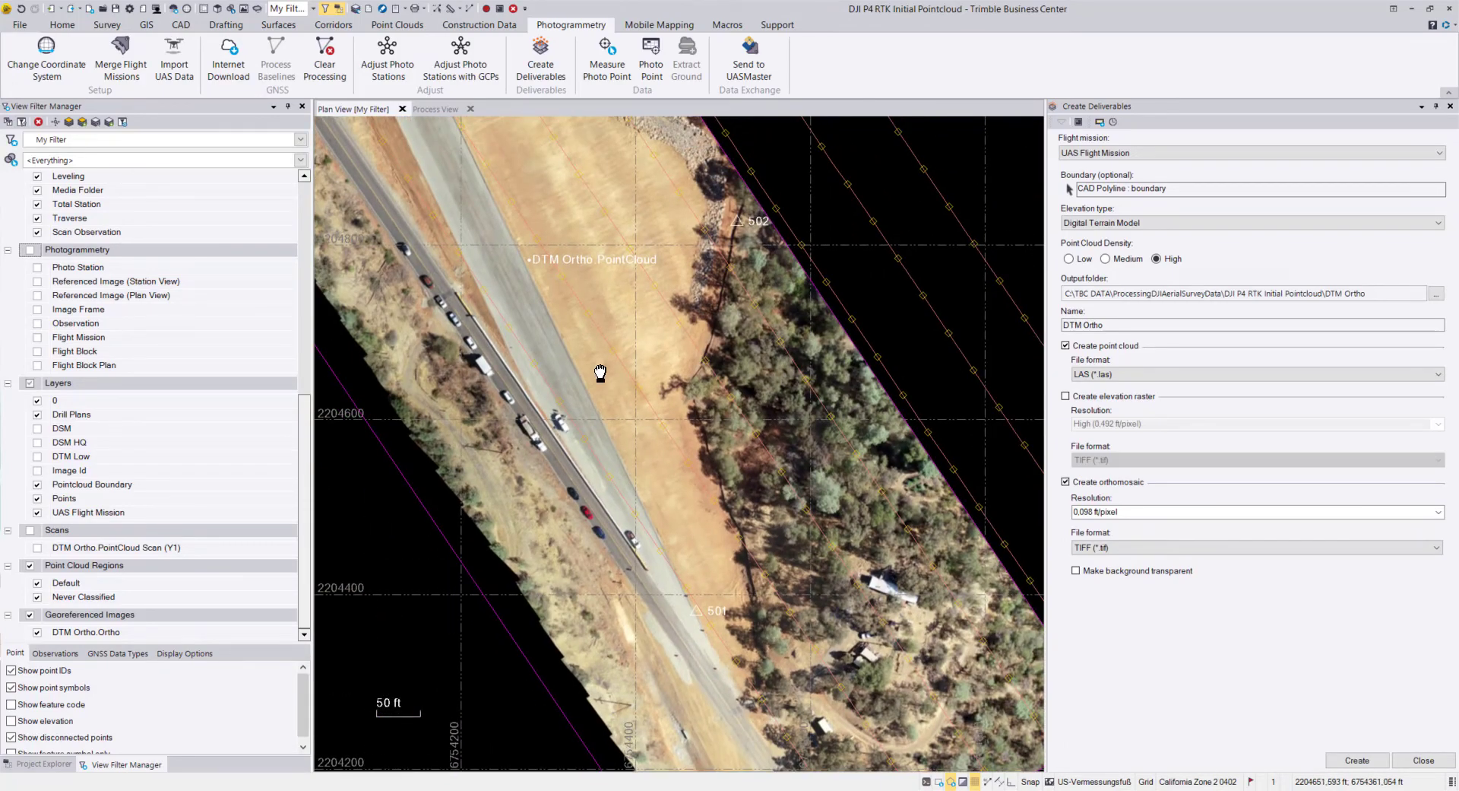
Show the scans again, close Create Deliverables and arrange the 3D view side by side with the plan view
left_click(31, 530)
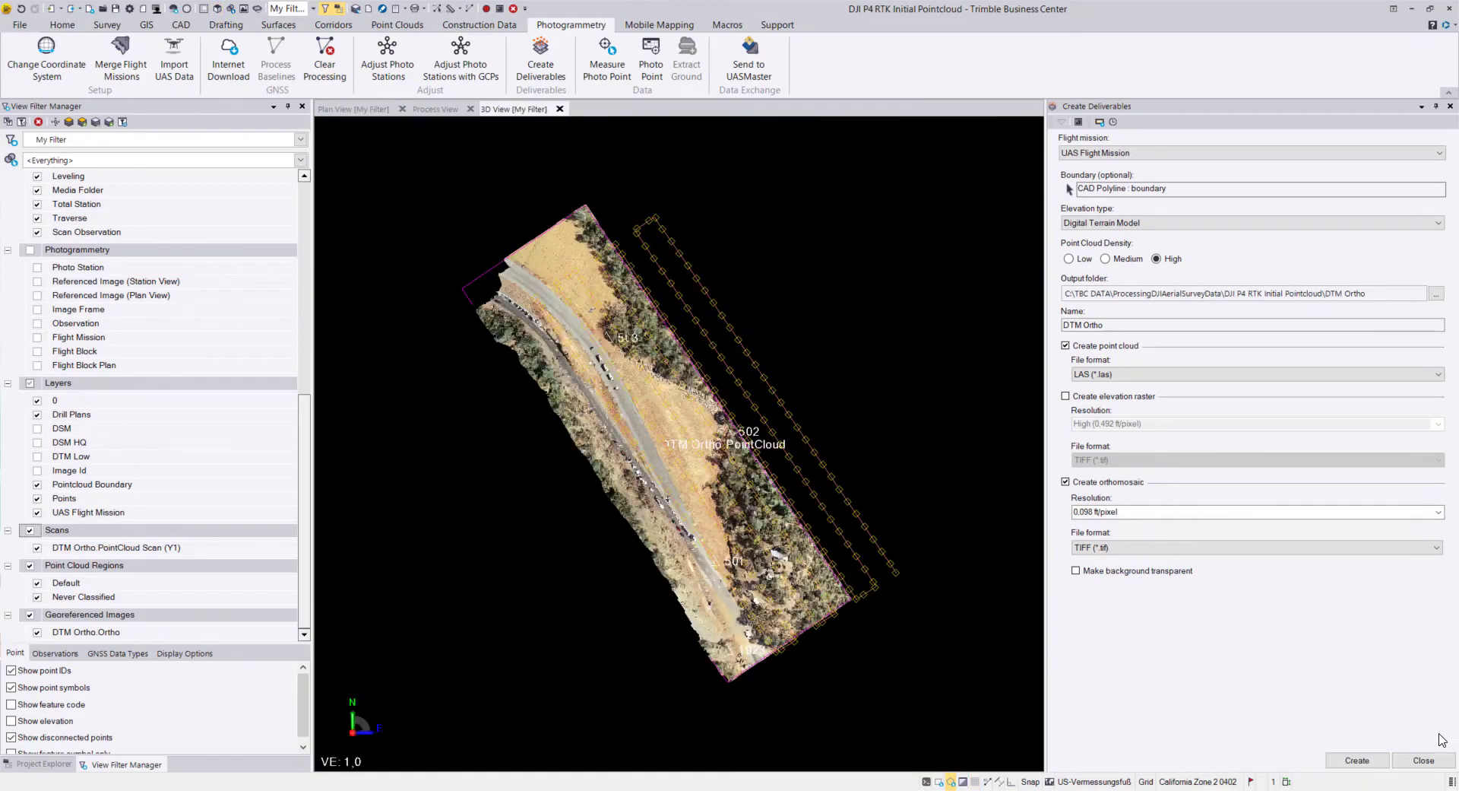
left_click(1423, 760)
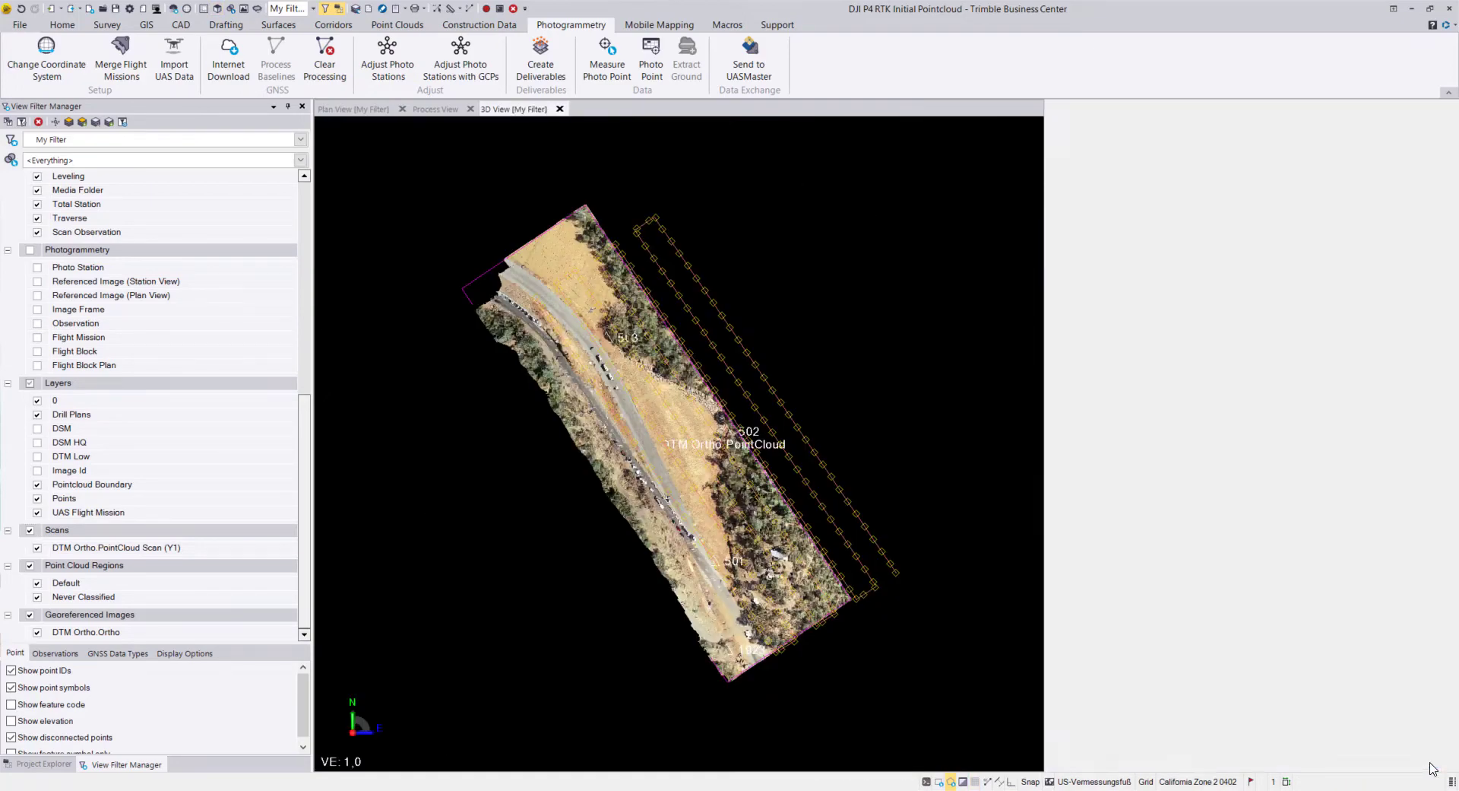
right_click(521, 110)
left_click(563, 160)
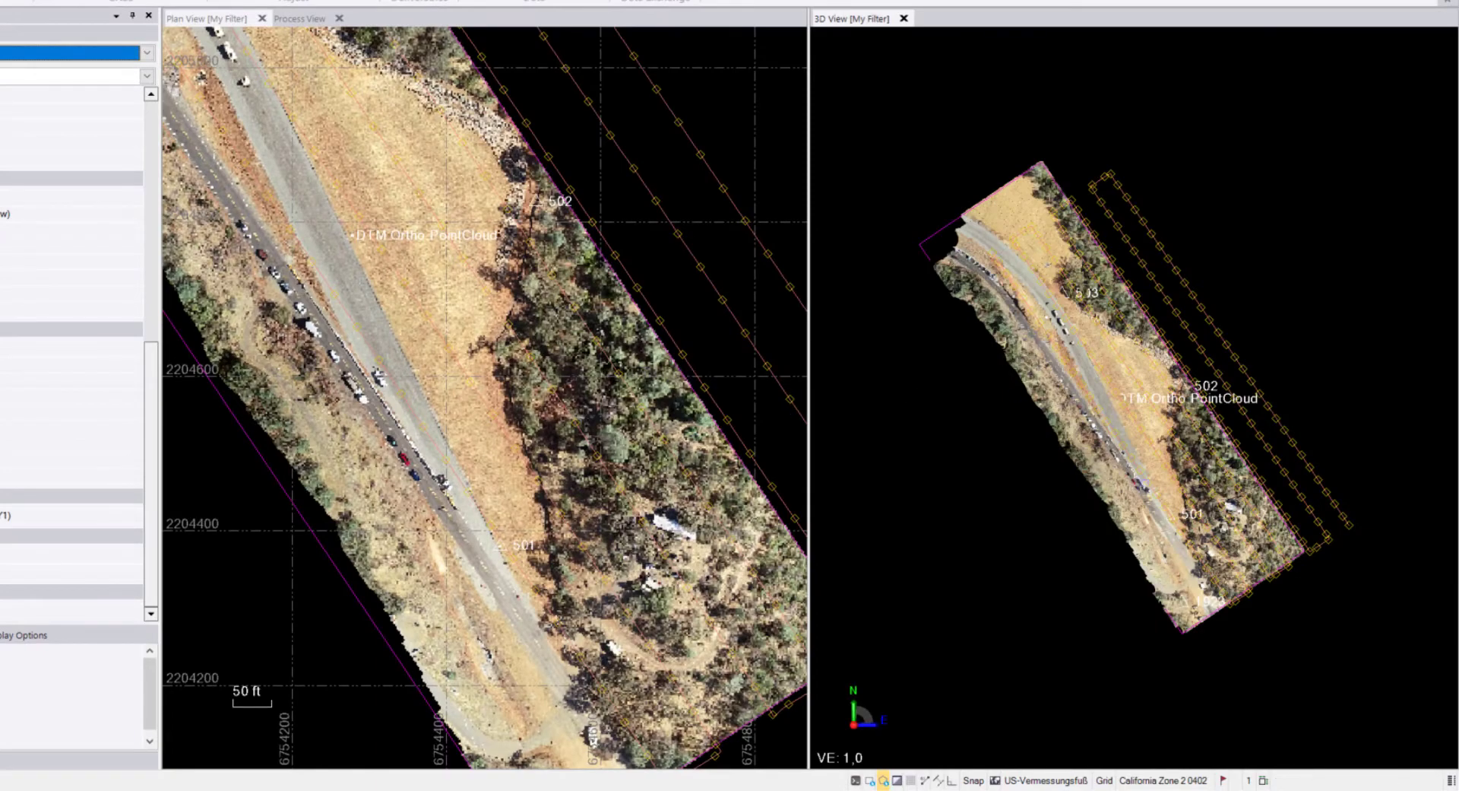
Examine the DTM point cloud's grid of points around the vehicles on the road in 3D, from above and obliquely
scroll(1143, 485, "up", 8)
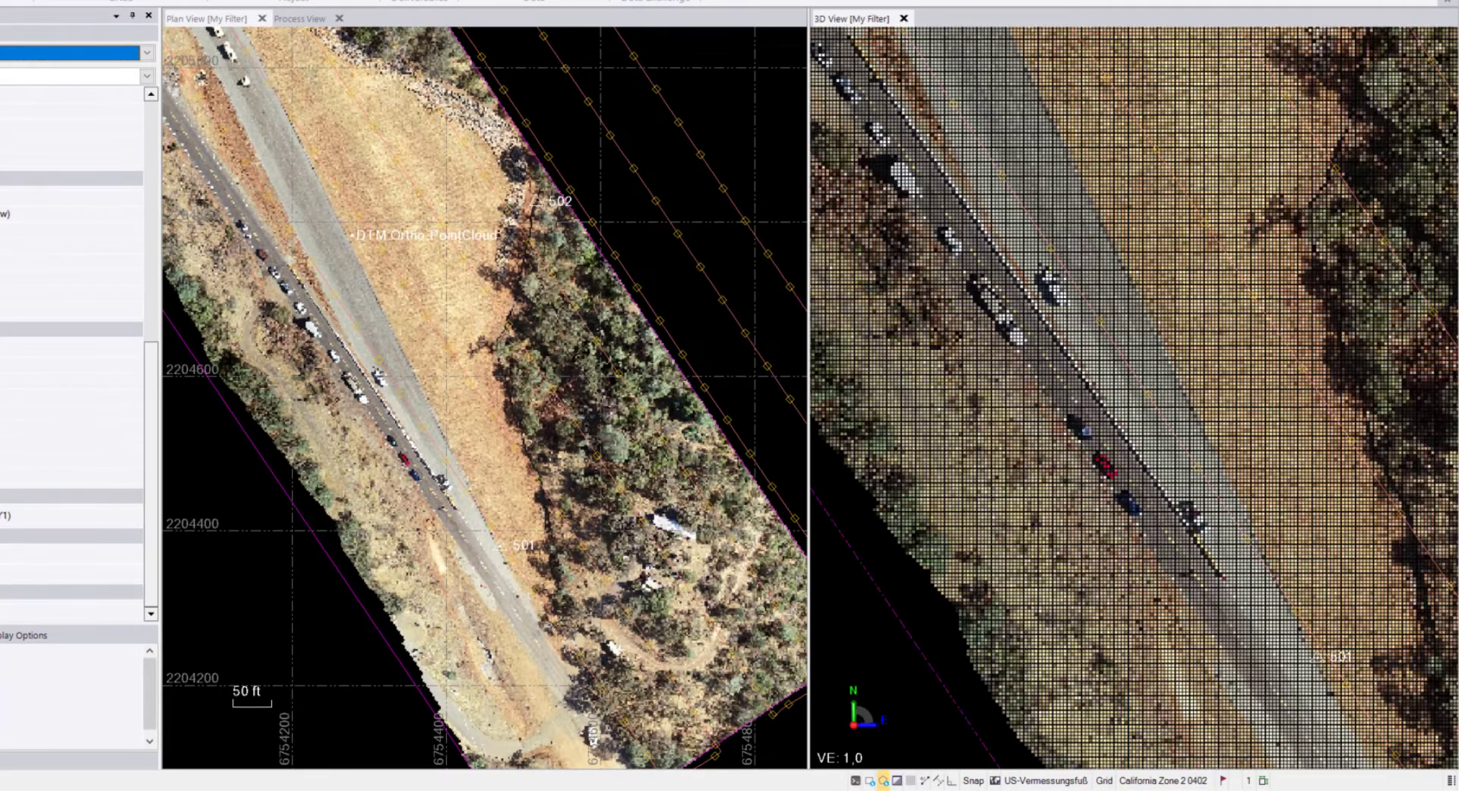
scroll(1093, 429, "up", 6)
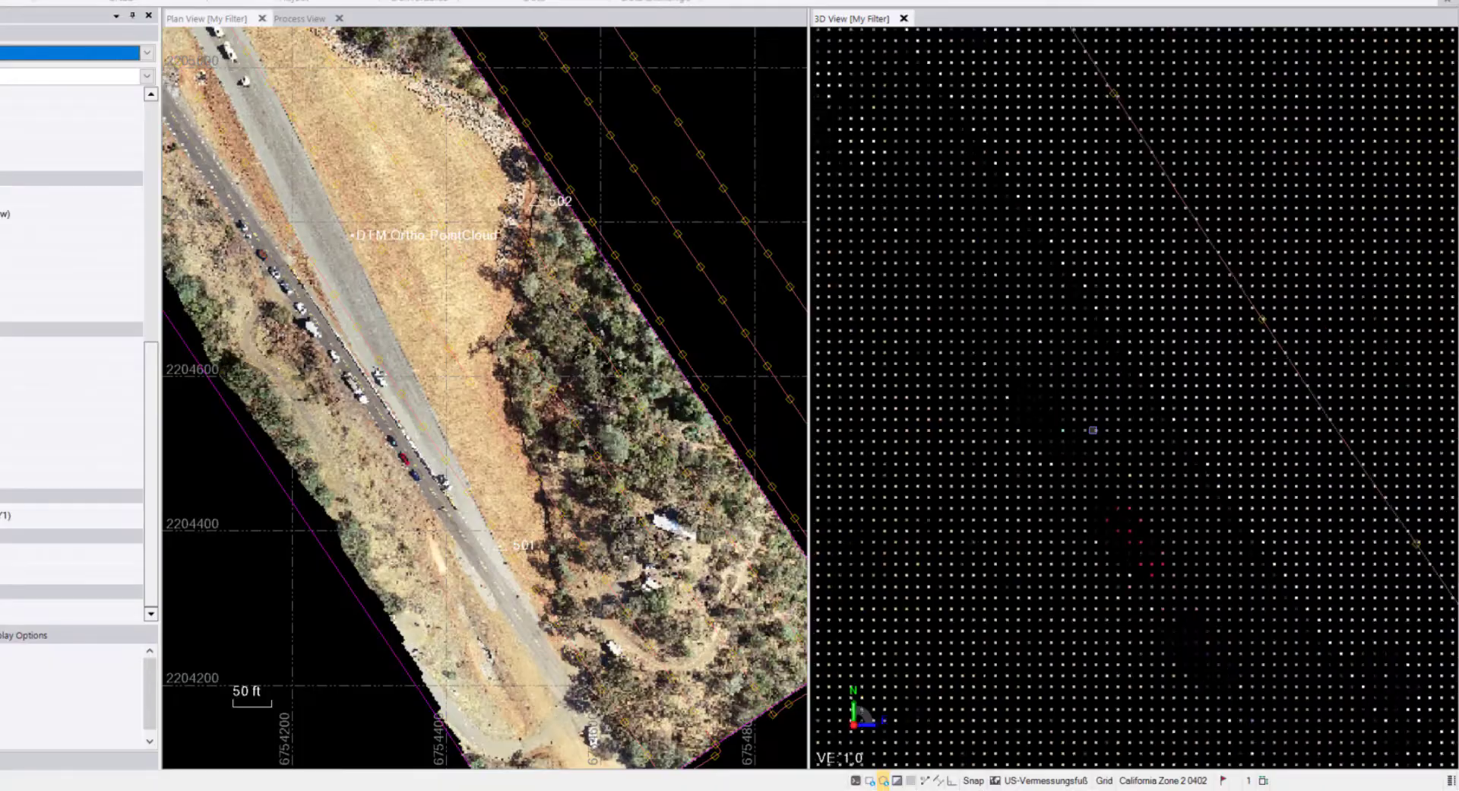
scroll(1093, 429, "down", 2)
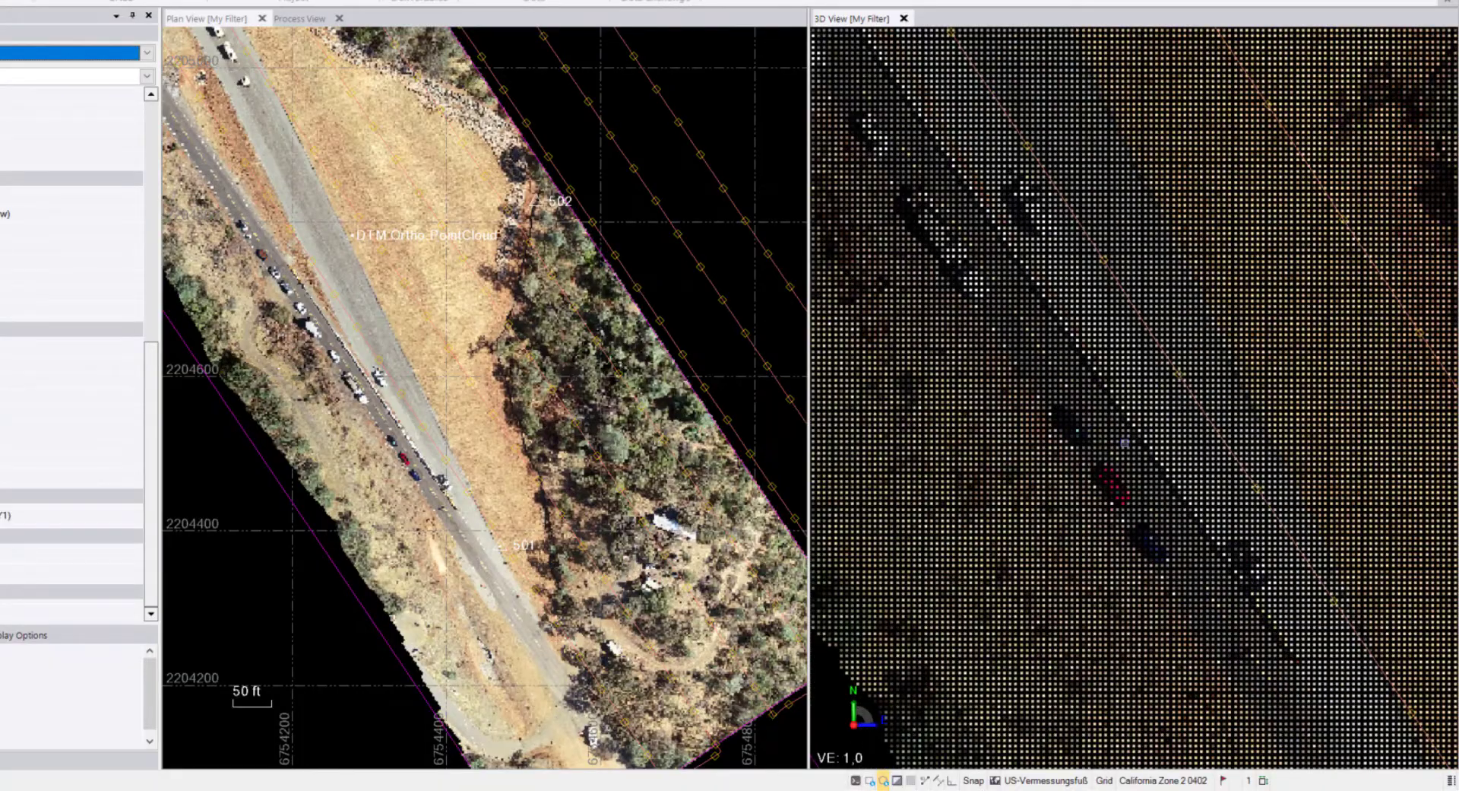
mouse_move(1124, 447)
middle_mouse_down()
mouse_move(1060, 307)
mouse_move(1119, 459)
middle_mouse_up()
scroll(1106, 386, "up", 5)
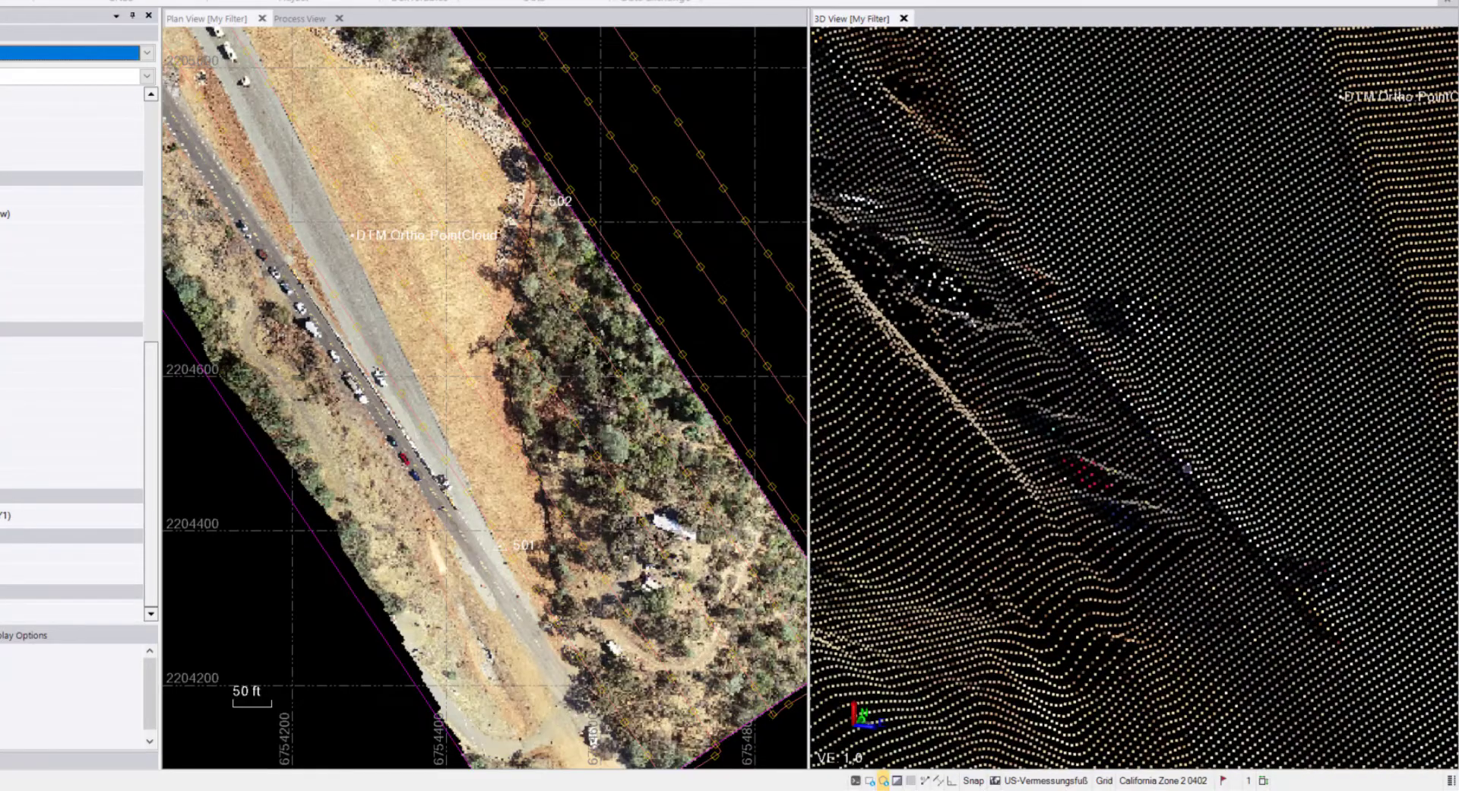
Inspect the orthomosaic's white roadside barrier near the black, red and blue cars in the plan view
scroll(395, 391, "up", 8)
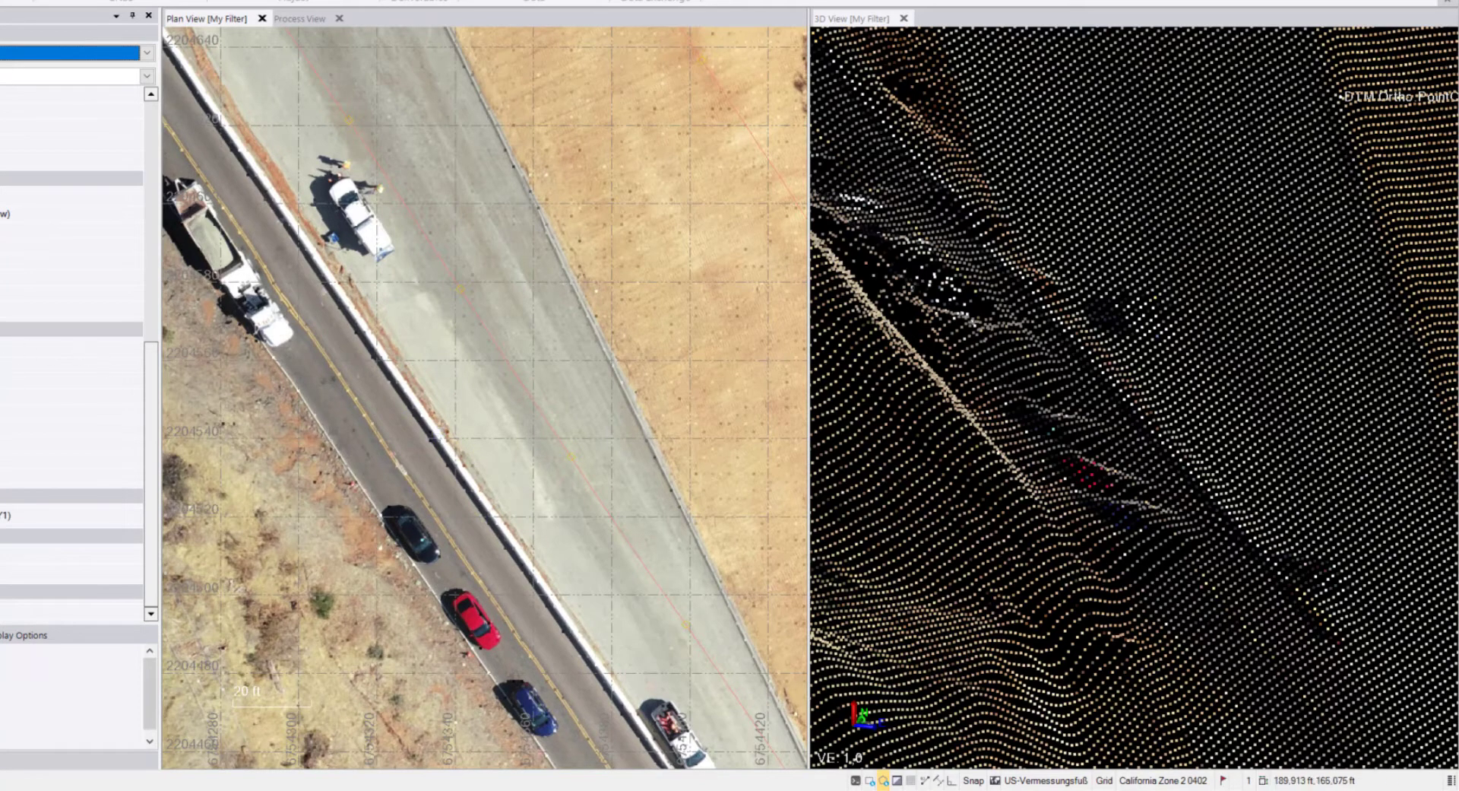
scroll(502, 525, "up", 3)
scroll(527, 544, "up", 1)
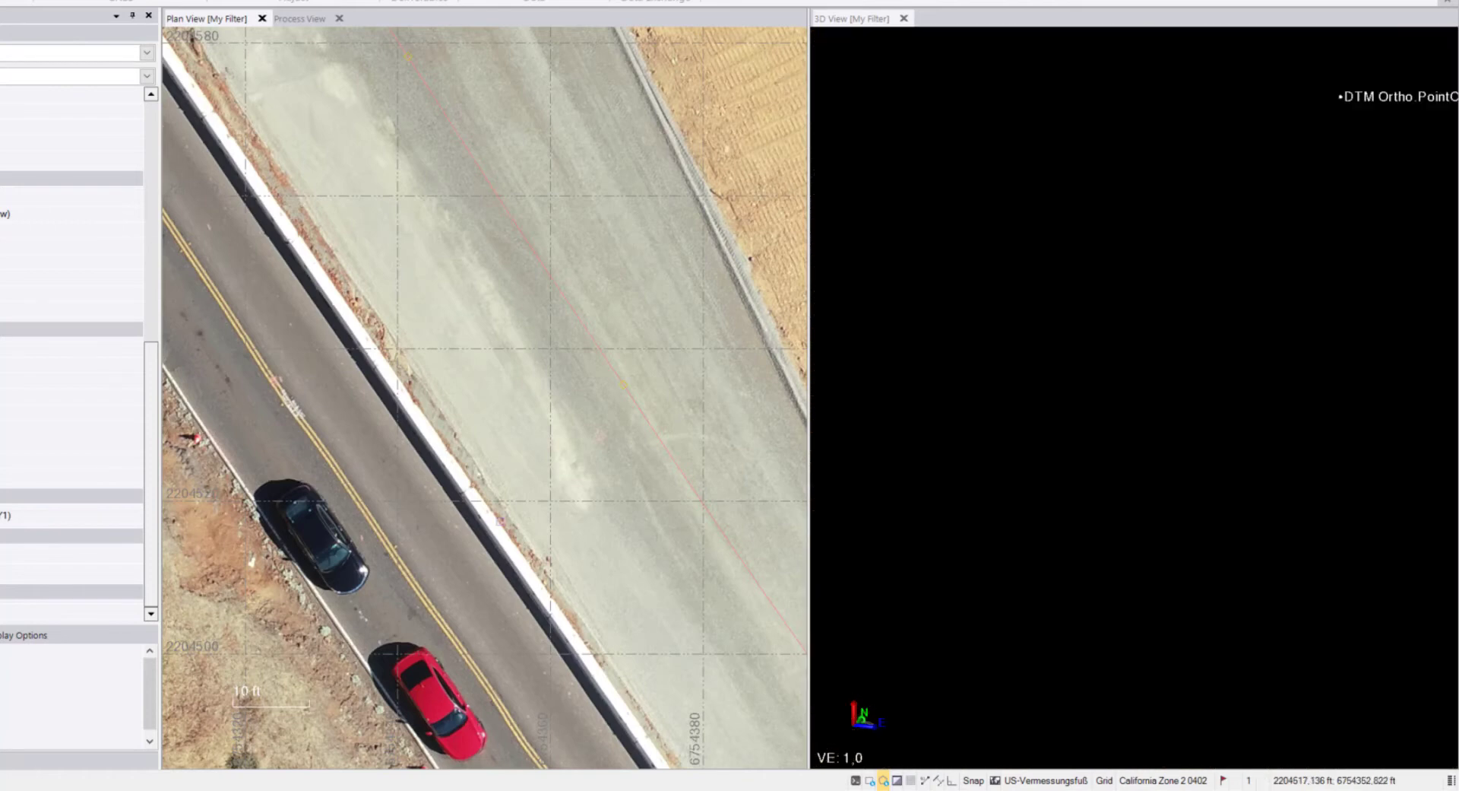
scroll(497, 525, "up", 3)
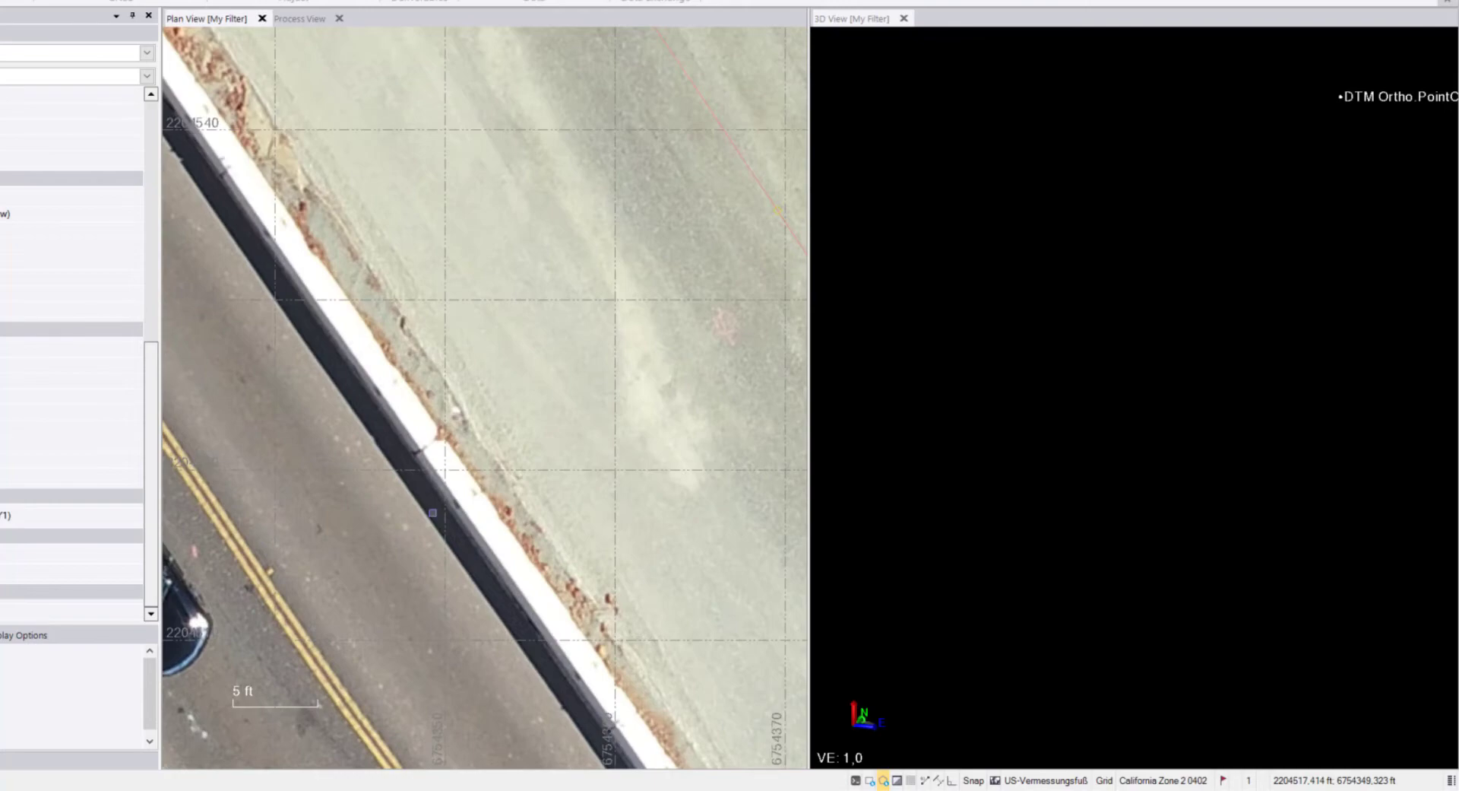
scroll(432, 512, "down", 6)
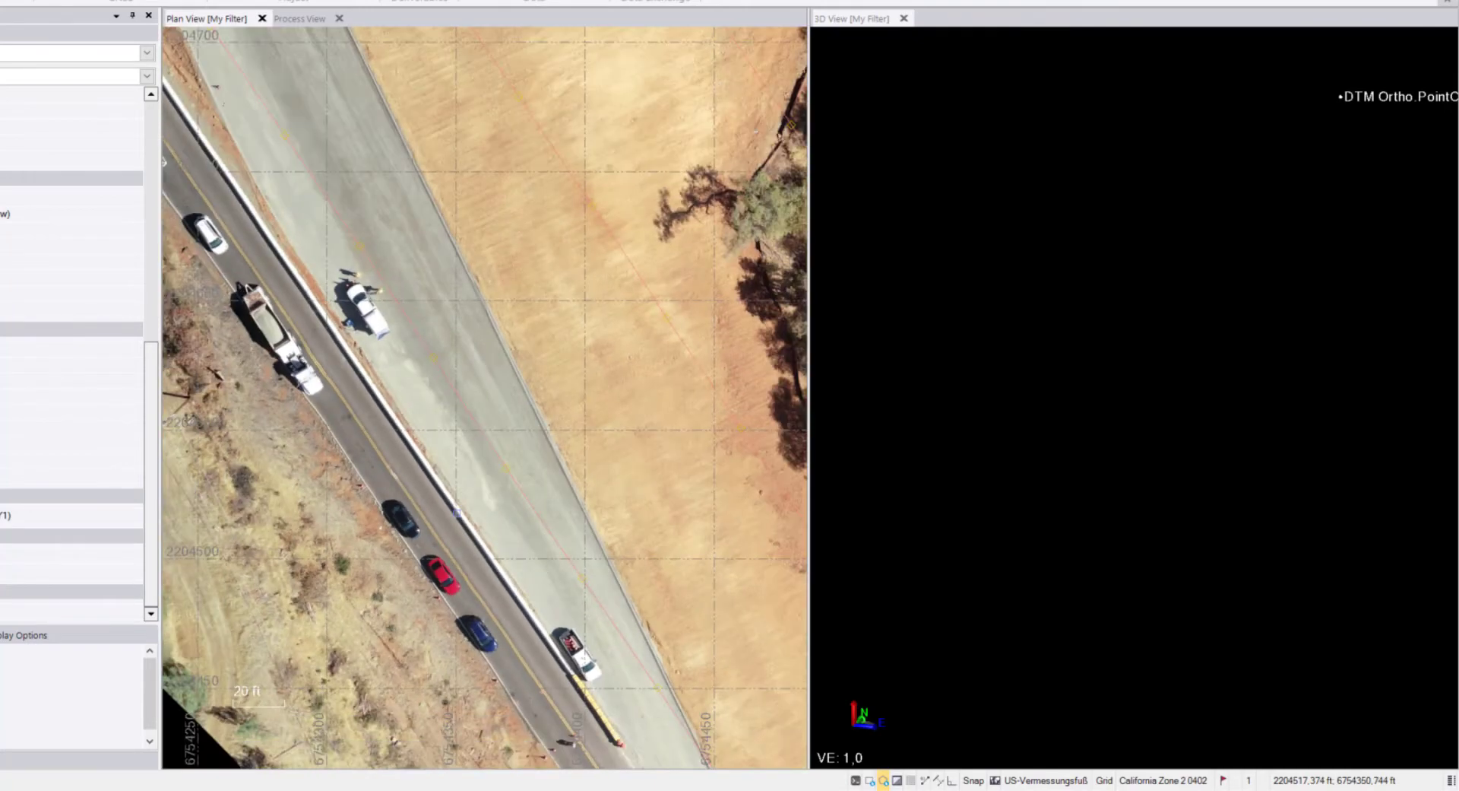
middle_click_drag(457, 512, 400, 502)
scroll(422, 511, "up", 3)
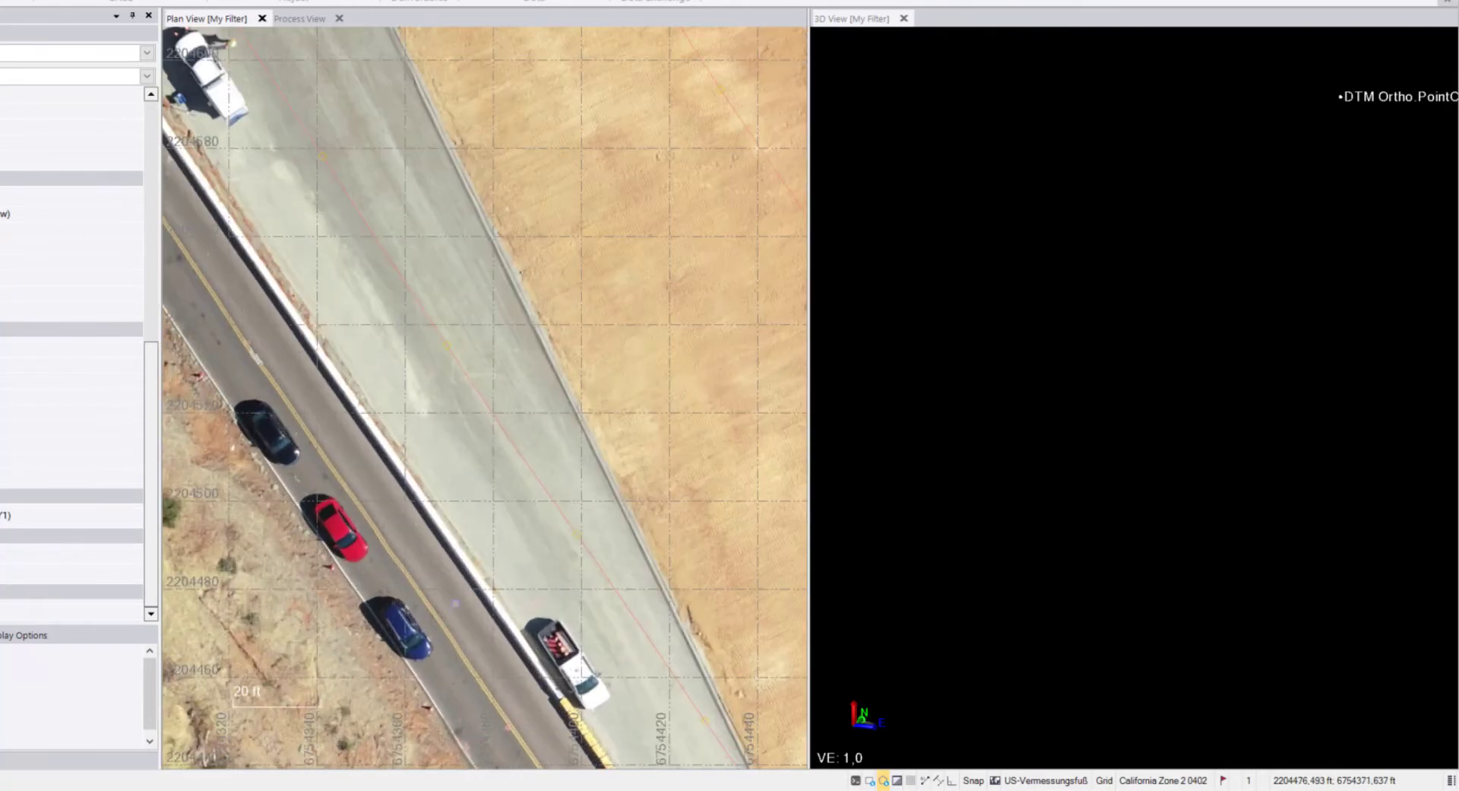
scroll(456, 549, "up", 2)
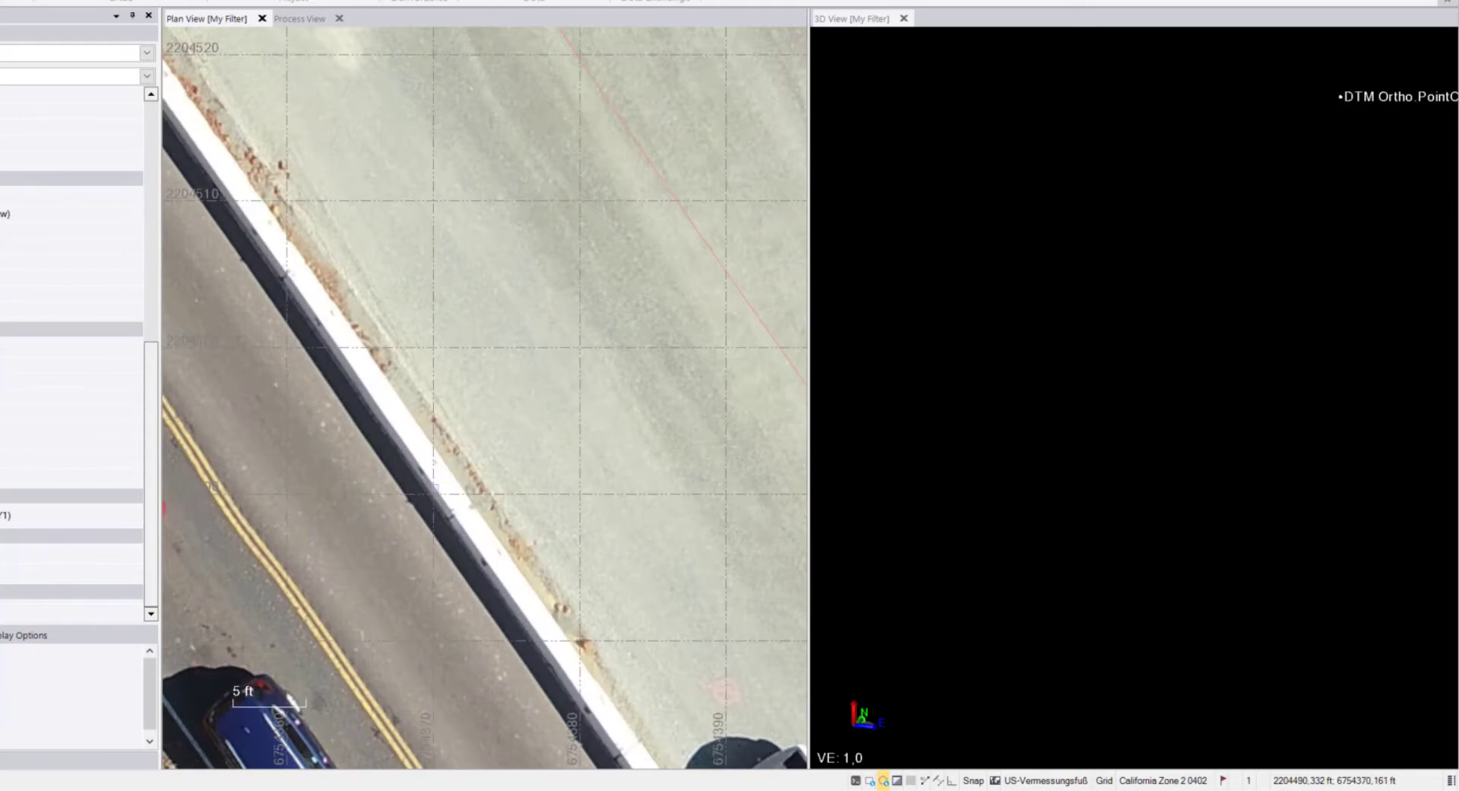
scroll(375, 368, "down", 6)
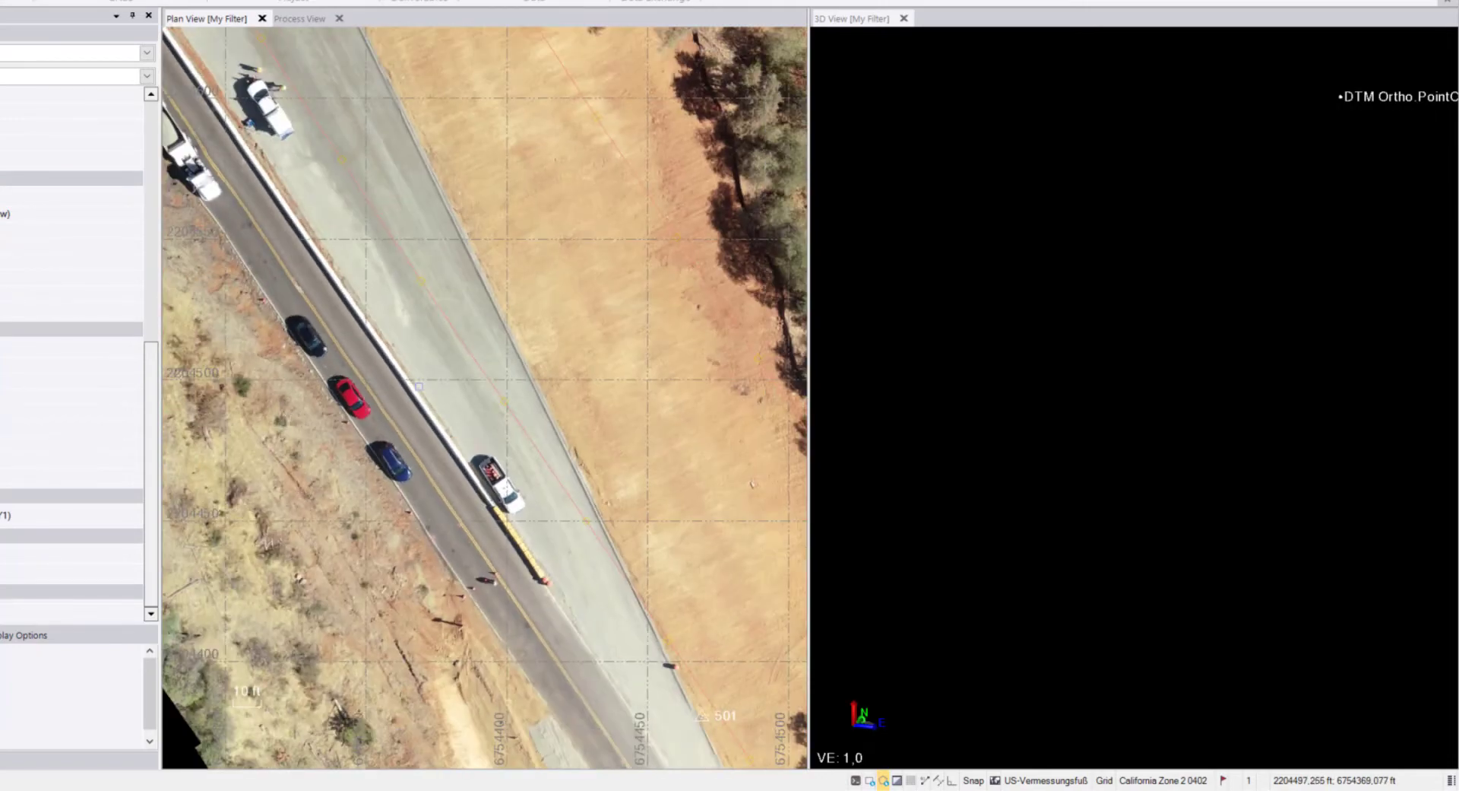
Follow the barrier north in the orthomosaic past the dump truck and examine its joints and the dirt strip beside it
middle_click_drag(368, 354, 535, 515)
scroll(535, 514, "up", 2)
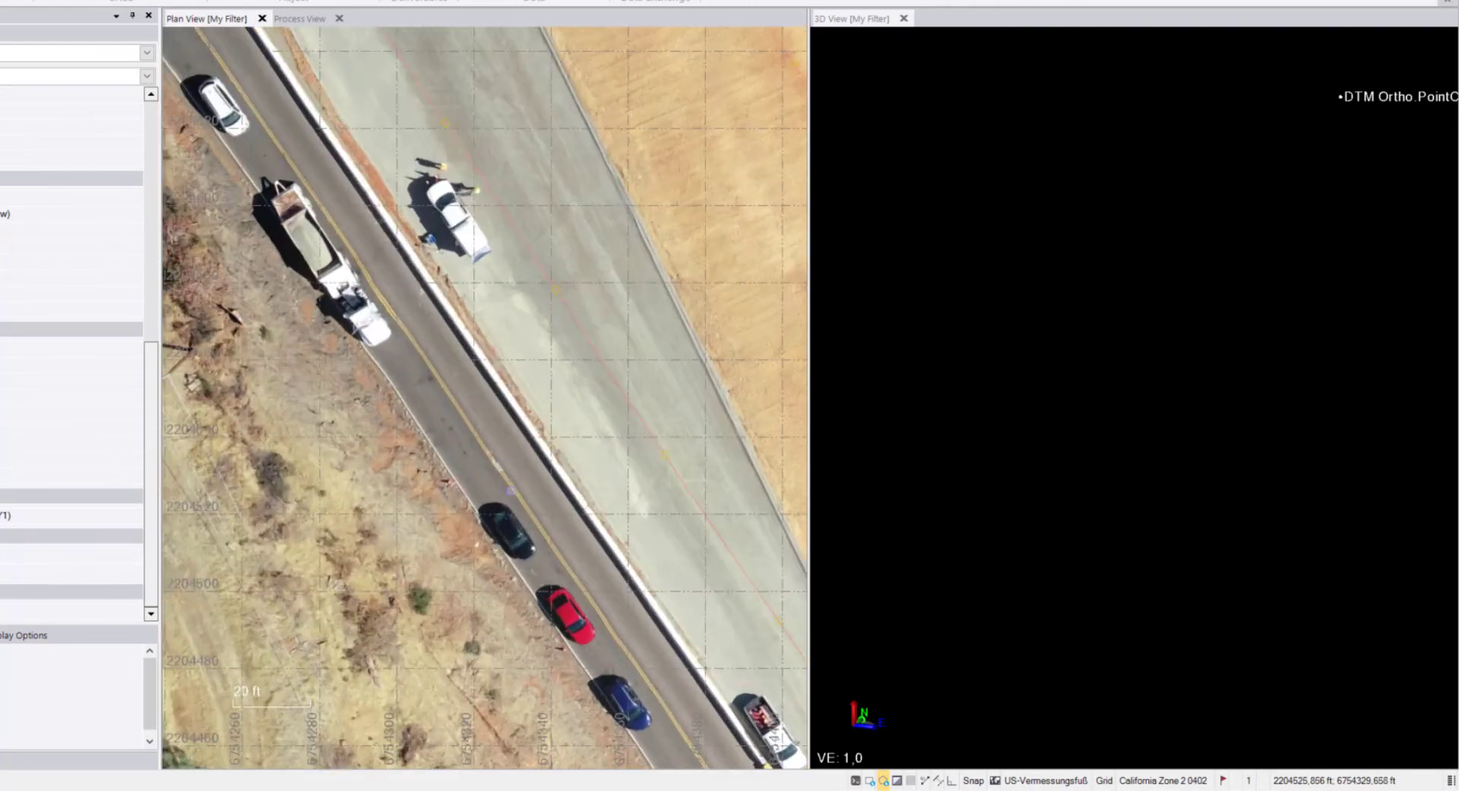
middle_click_drag(423, 289, 580, 528)
scroll(492, 315, "up", 2)
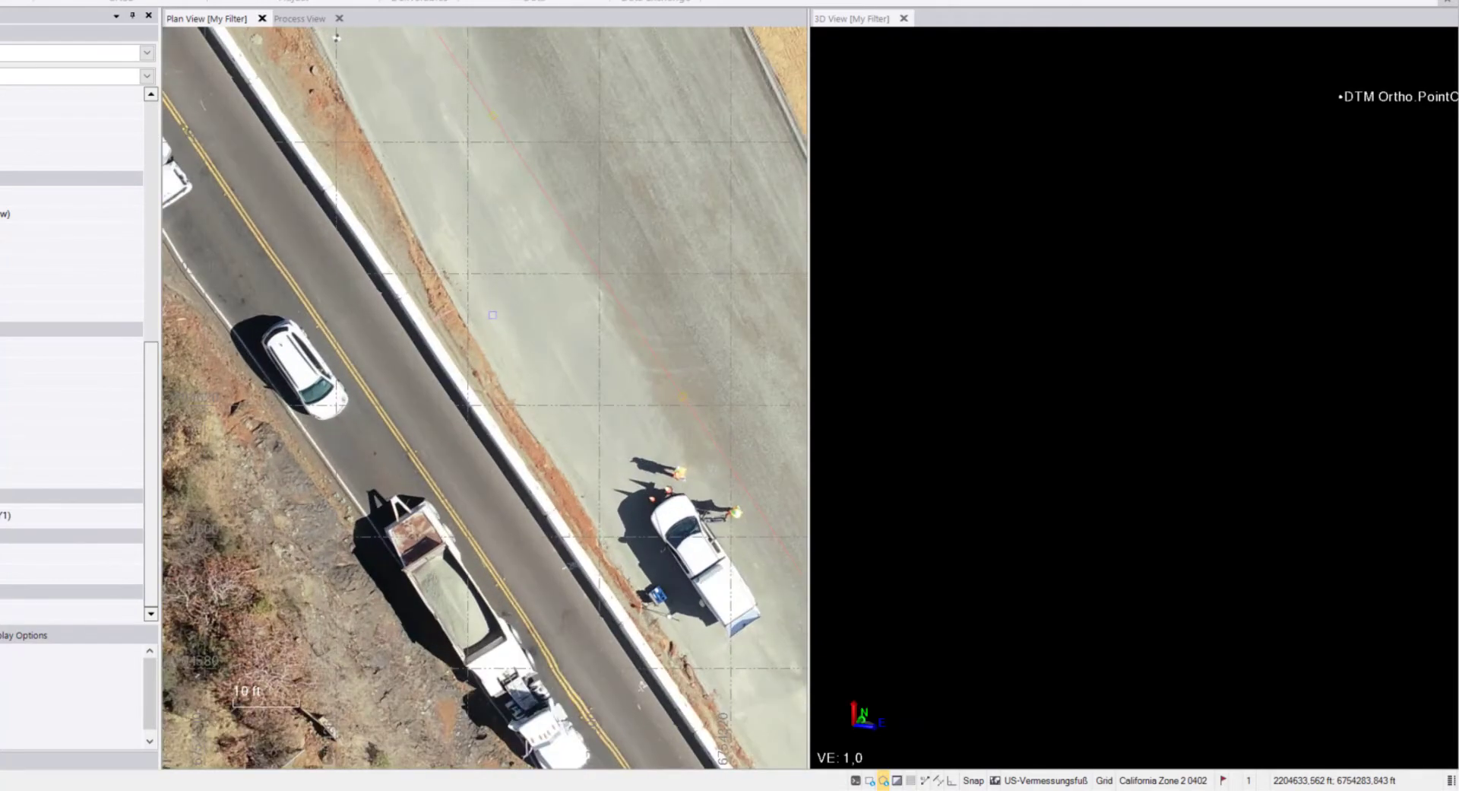
scroll(422, 262, "up", 2)
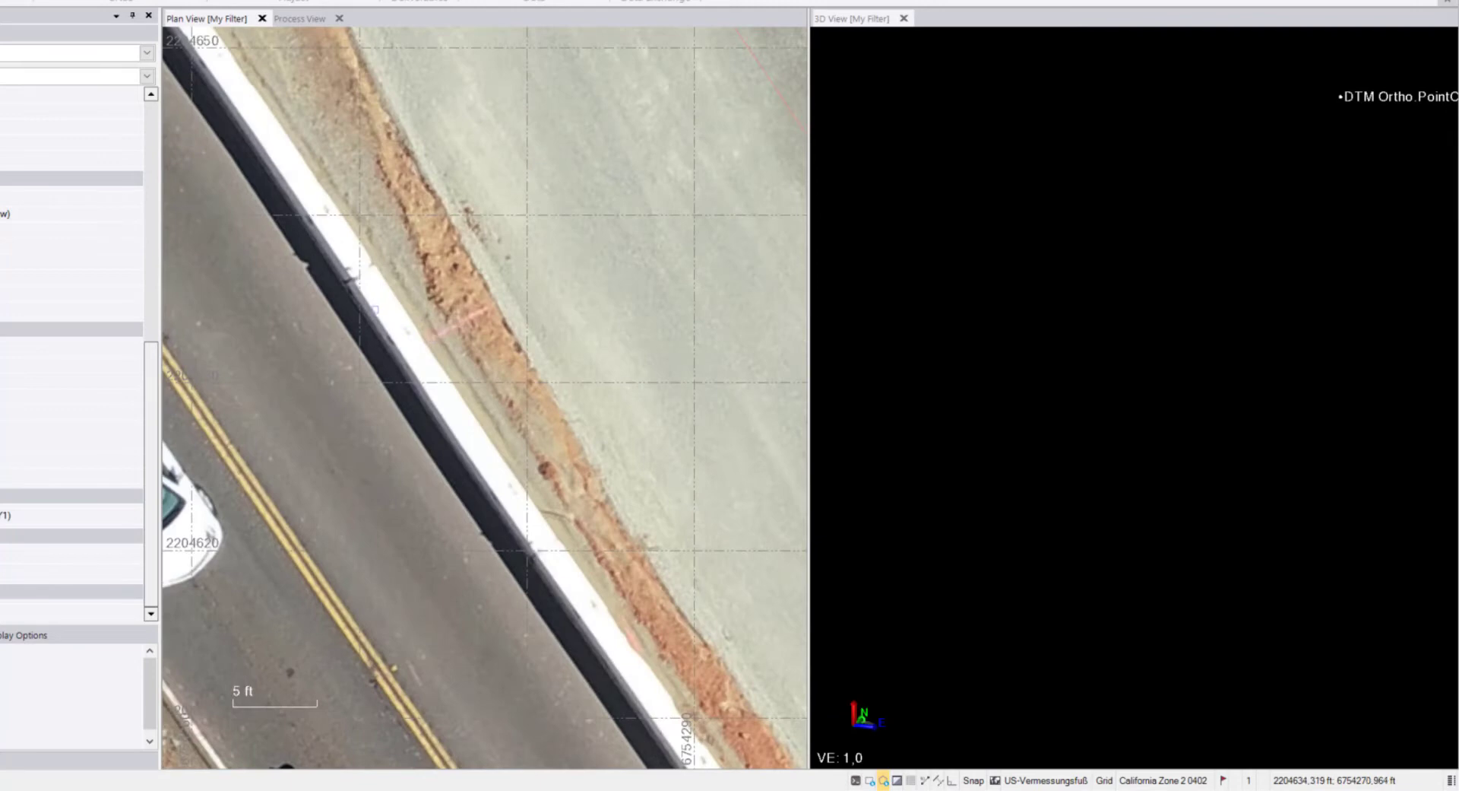
middle_click_drag(375, 309, 433, 375)
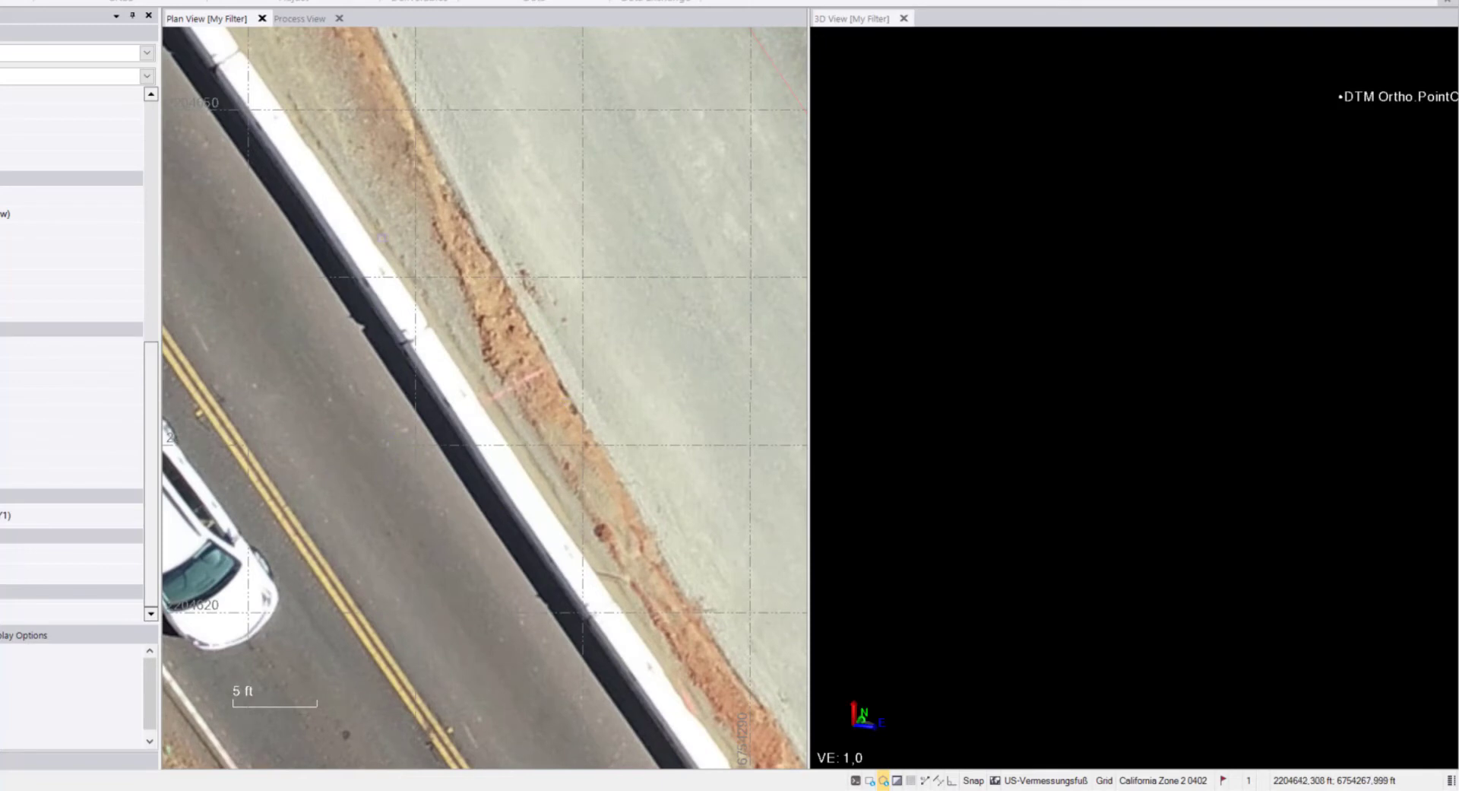
Examine the orthomosaic from the white box truck and checkered ground target north to the barrier's yellow end sections
middle_click_drag(341, 360, 668, 714)
scroll(626, 502, "down", 2)
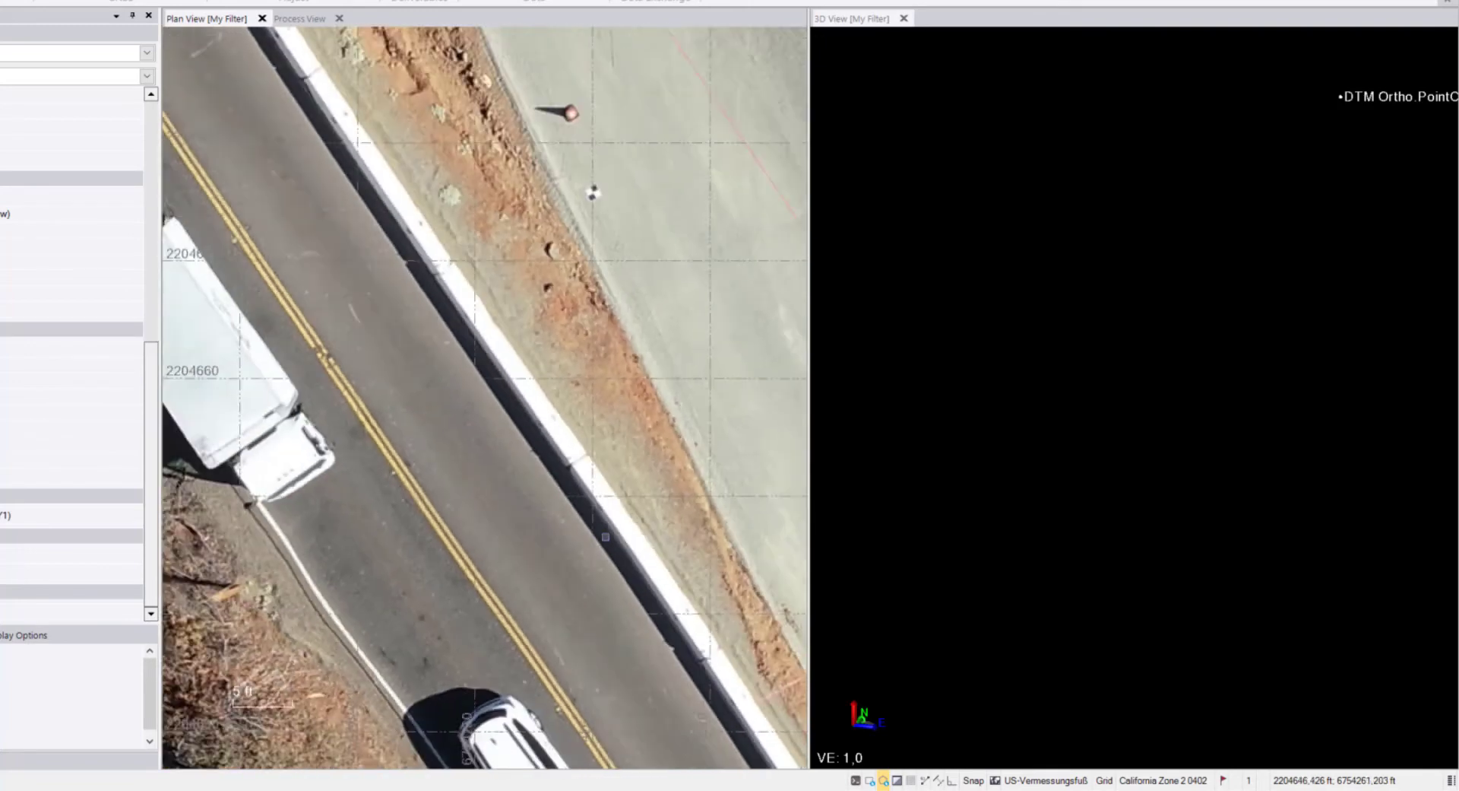
scroll(560, 373, "up", 1)
scroll(558, 368, "down", 1)
scroll(559, 368, "up", 3)
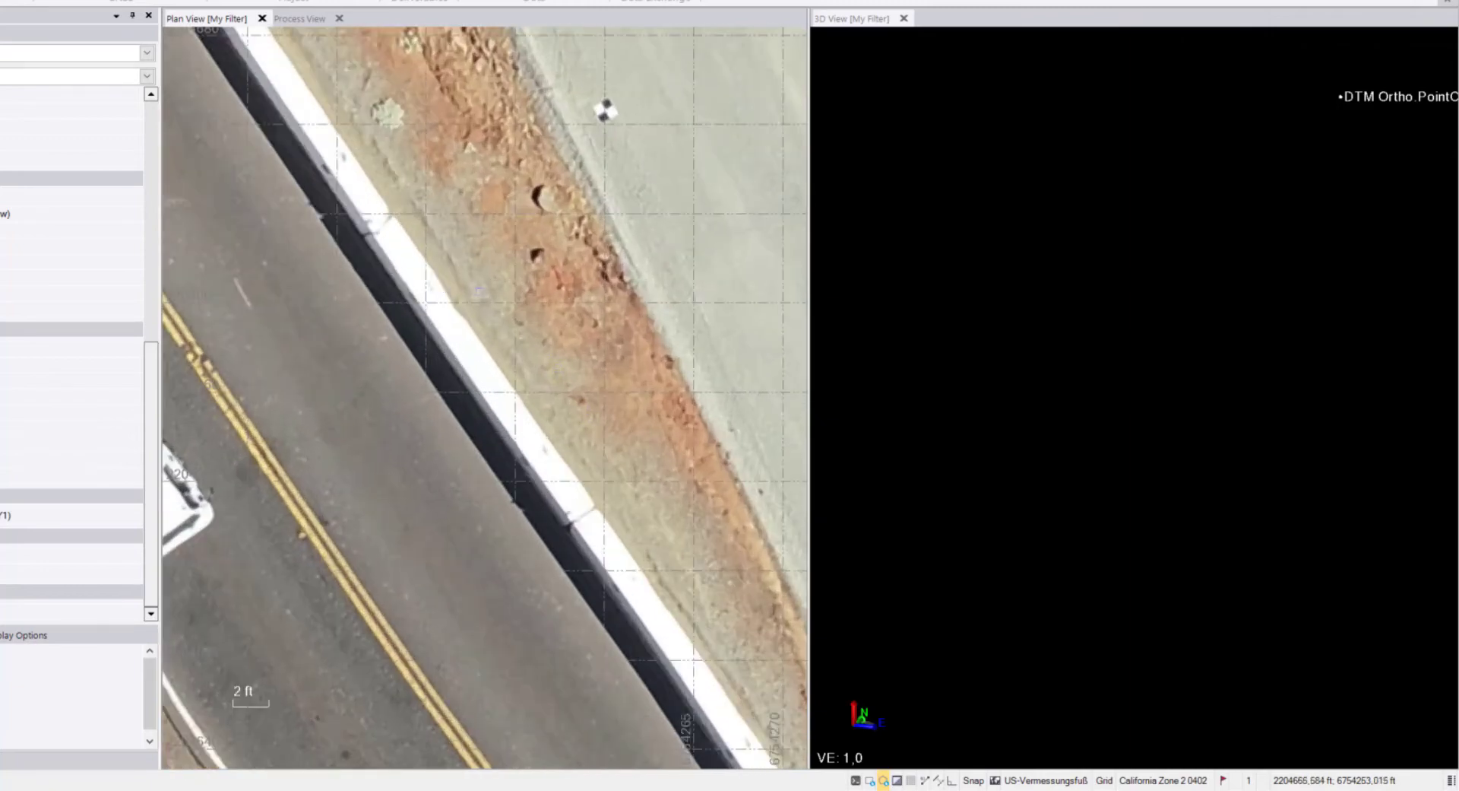
scroll(456, 321, "down", 3)
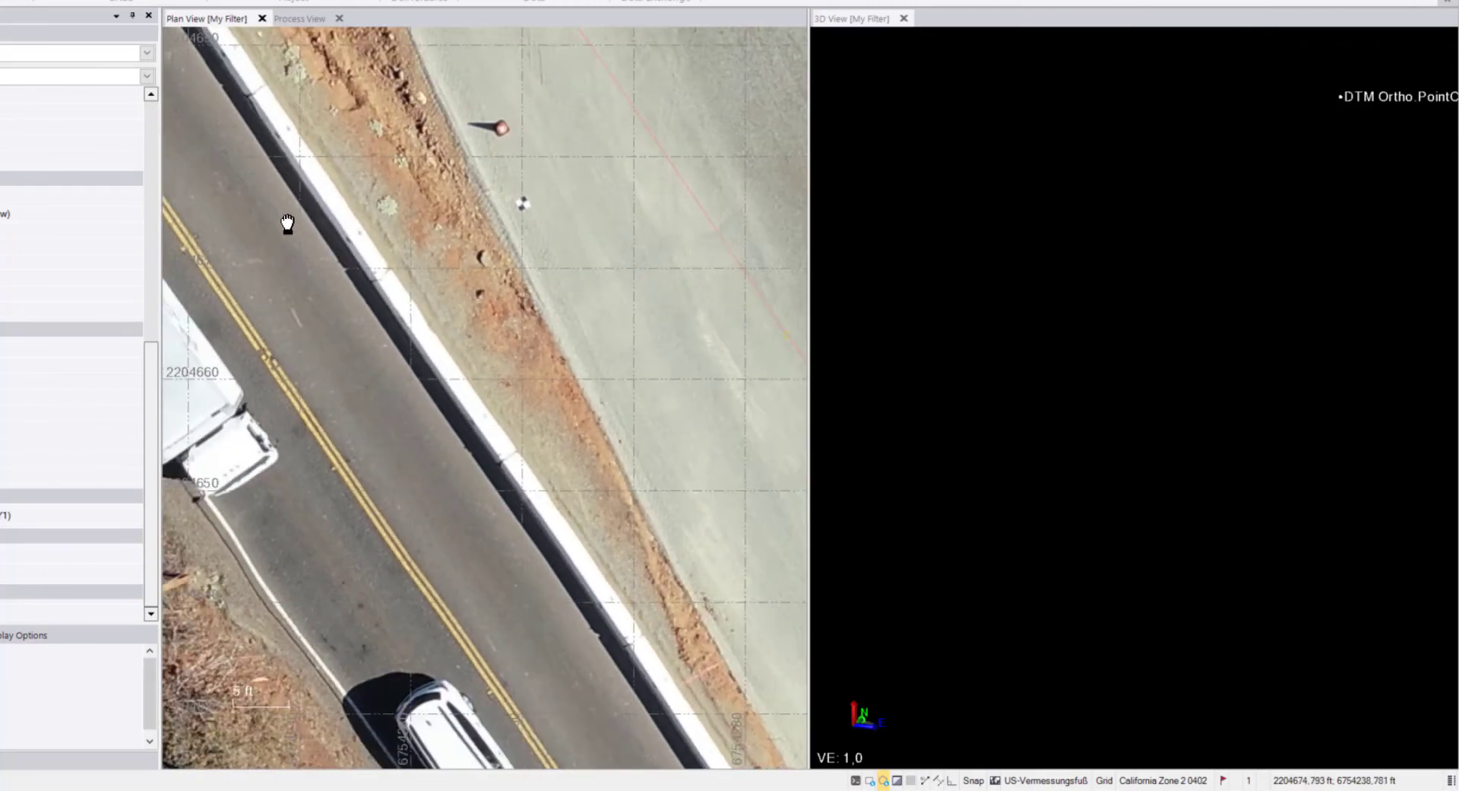
middle_click_drag(286, 225, 550, 506)
middle_click_drag(426, 285, 684, 611)
middle_click_drag(515, 346, 600, 592)
scroll(392, 341, "up", 3)
scroll(458, 397, "down", 8)
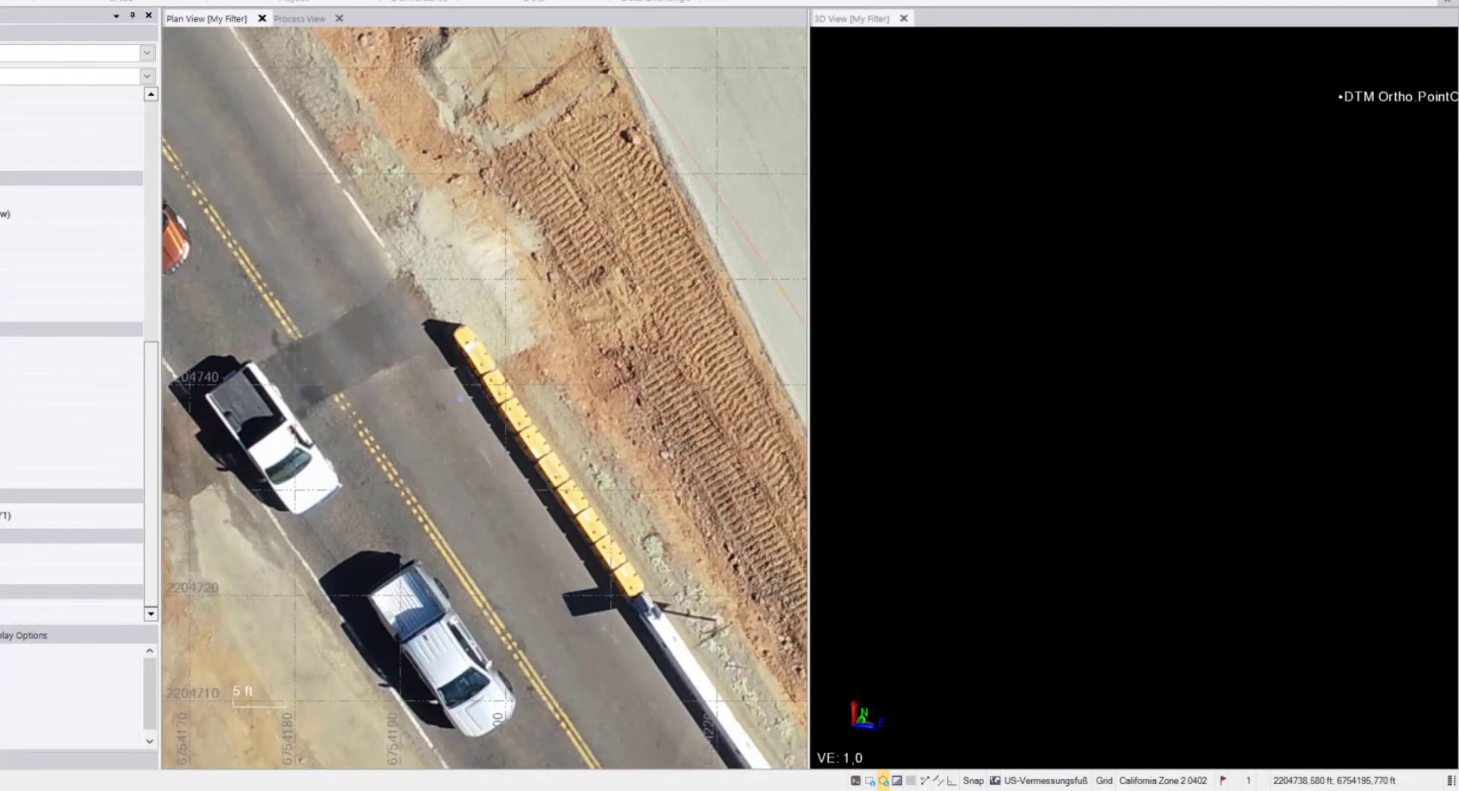
Inspect the orthomosaic southwest of point 503, checking the old road's lane lines beside the gravel patch and orange line
scroll(459, 396, "down", 5)
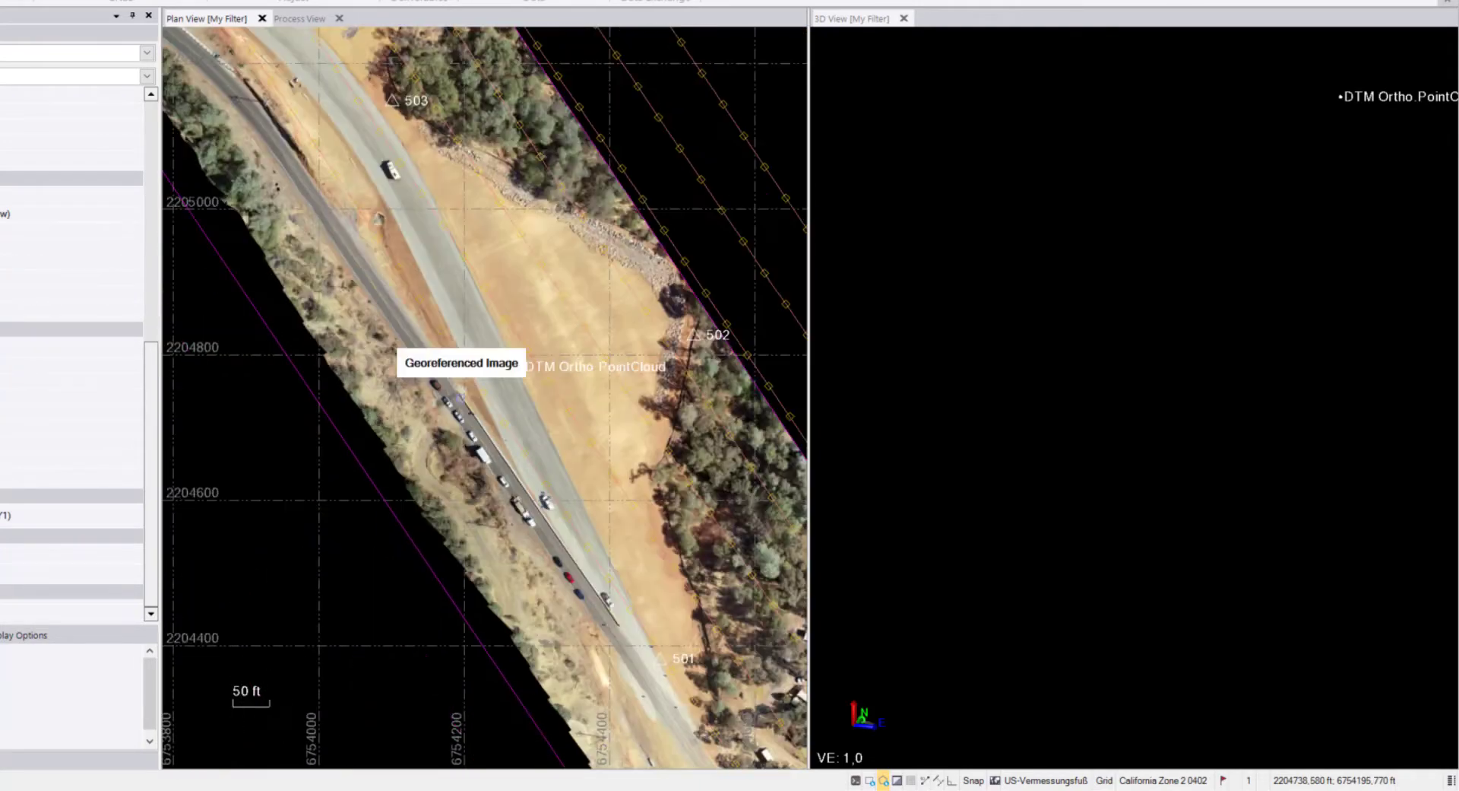
middle_click_drag(526, 421, 535, 565)
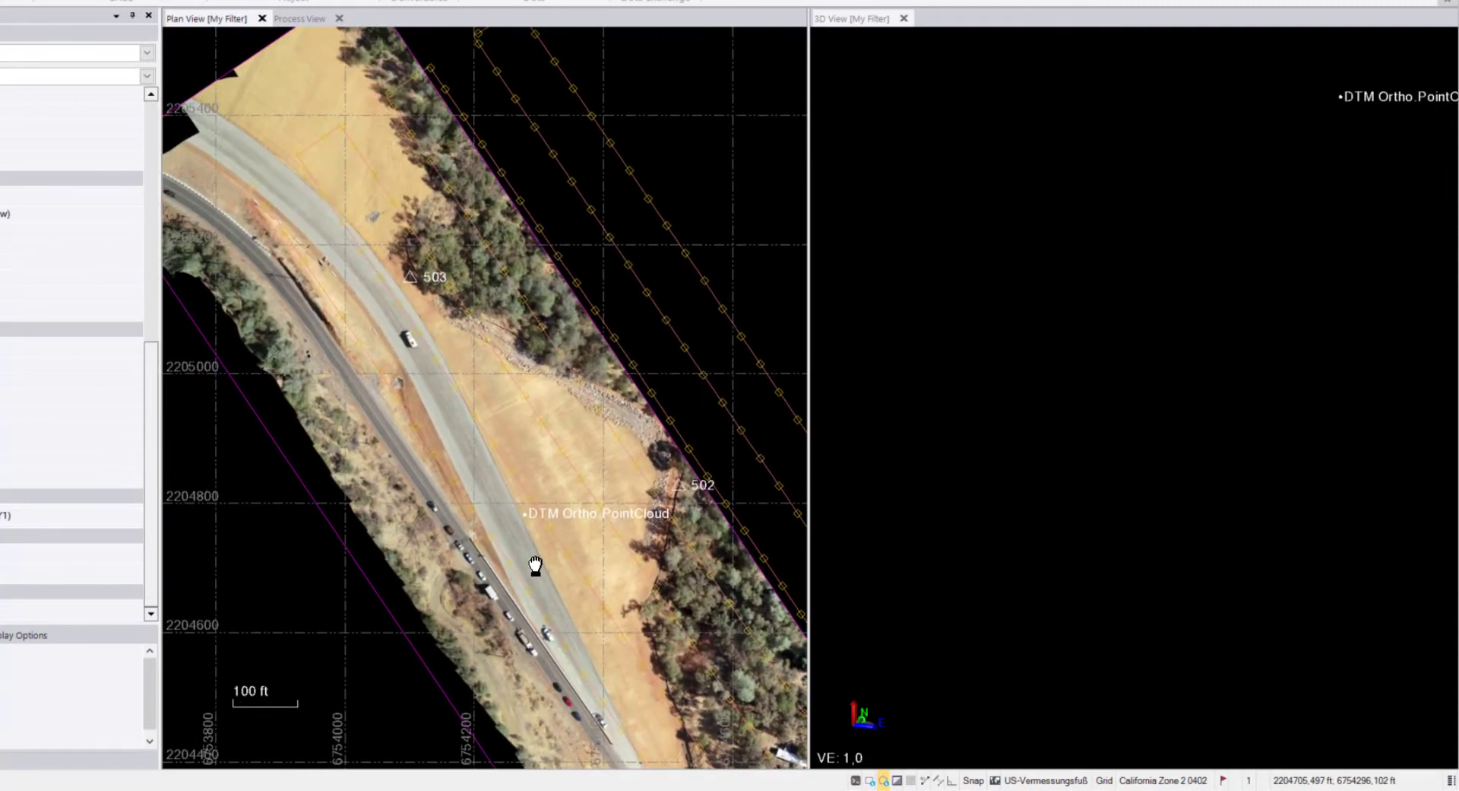
scroll(327, 320, "up", 6)
scroll(327, 321, "up", 3)
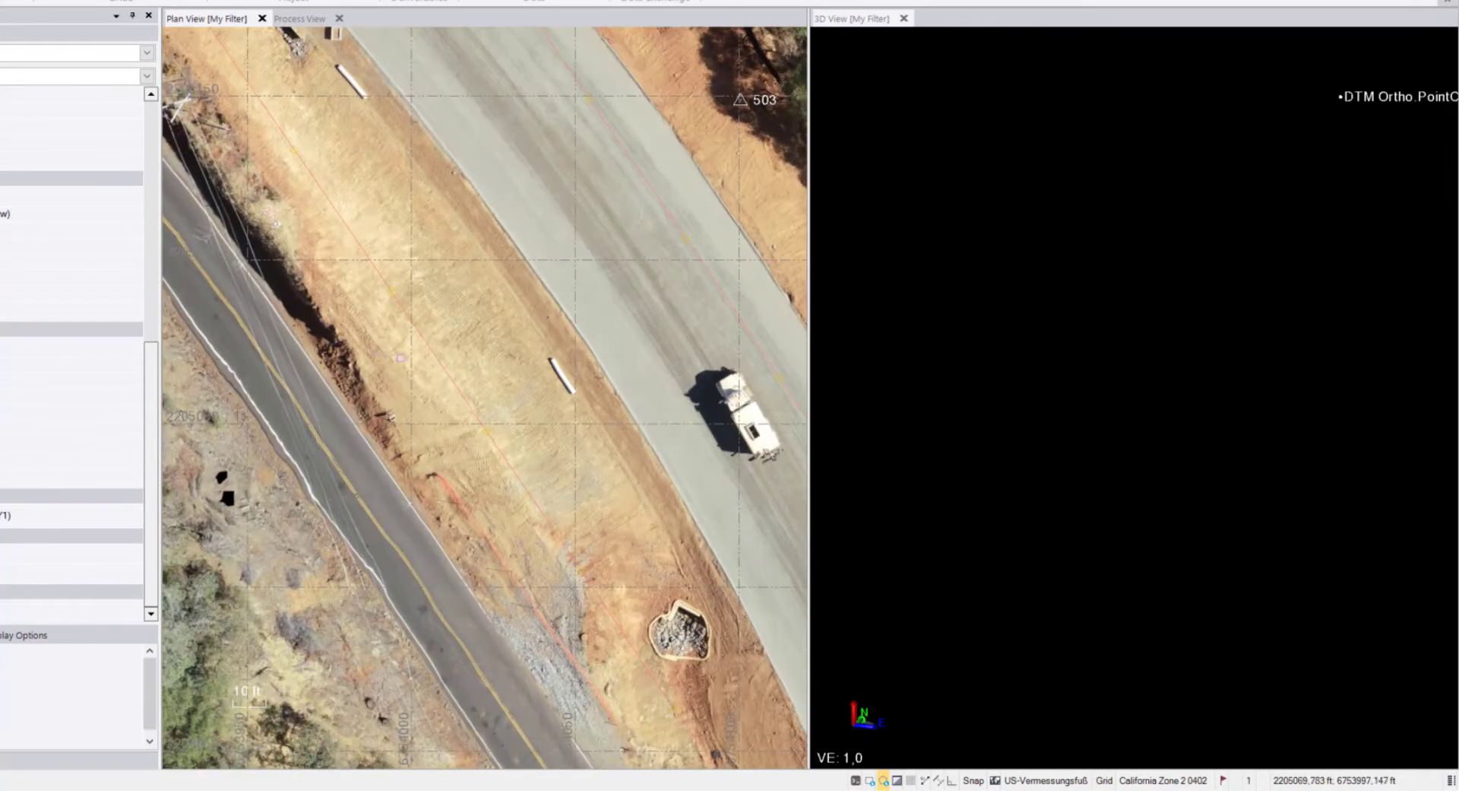
middle_click_drag(654, 433, 486, 313)
middle_click_drag(374, 546, 493, 476)
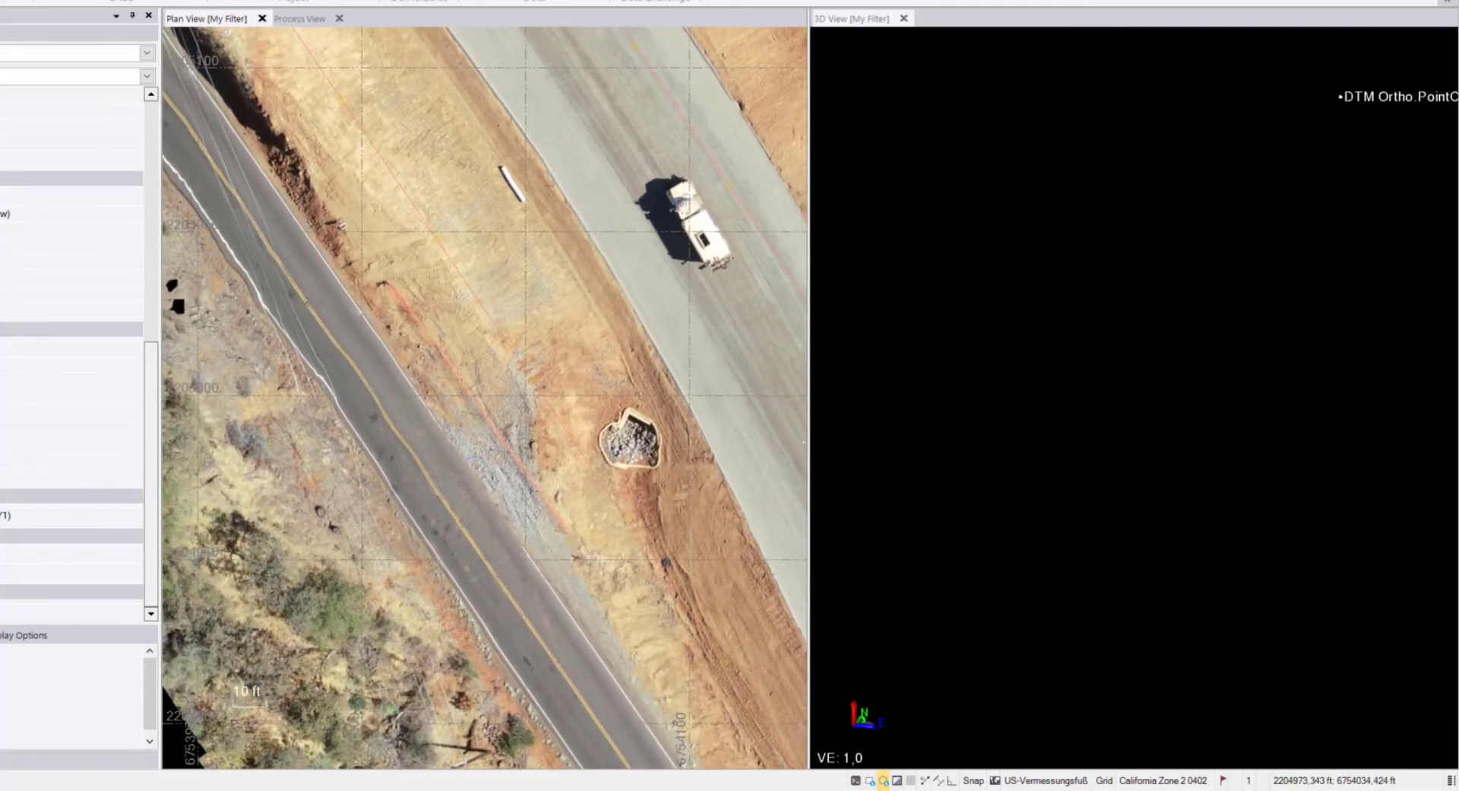
scroll(423, 502, "up", 3)
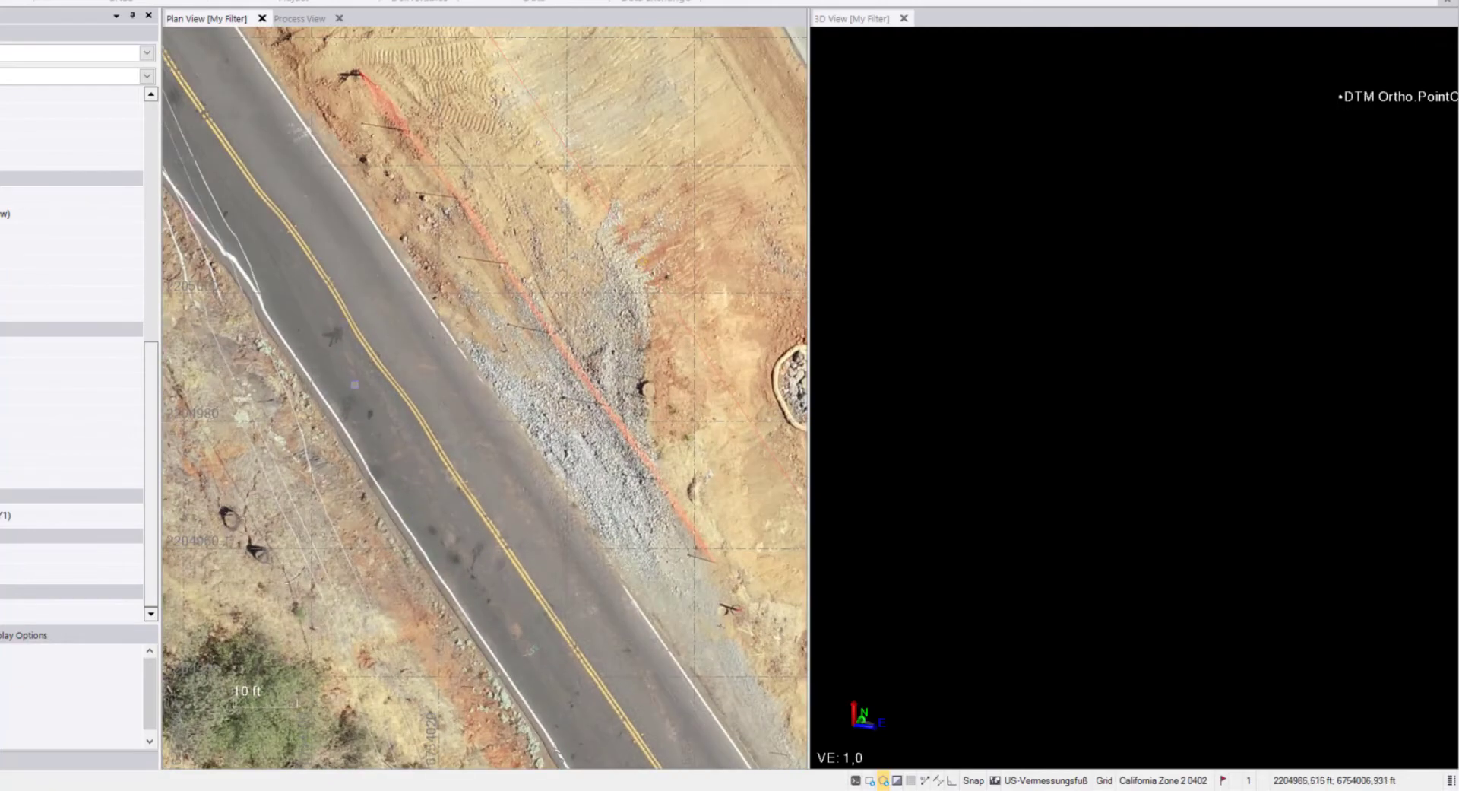
scroll(456, 388, "down", 2)
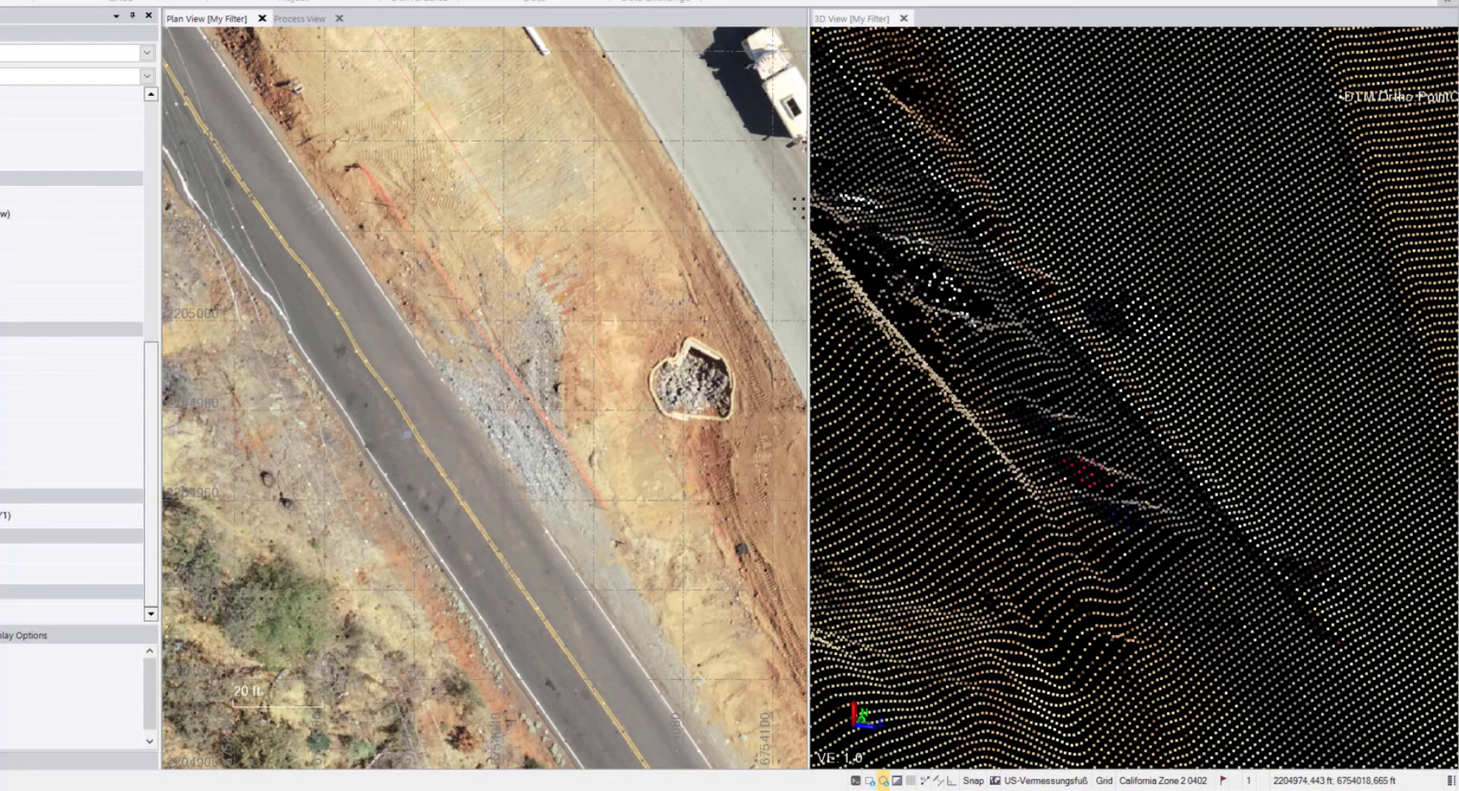
Review the DTM point cloud in 3D from the site overview to the excavated slope between the old and new roads
scroll(1060, 465, "down", 5)
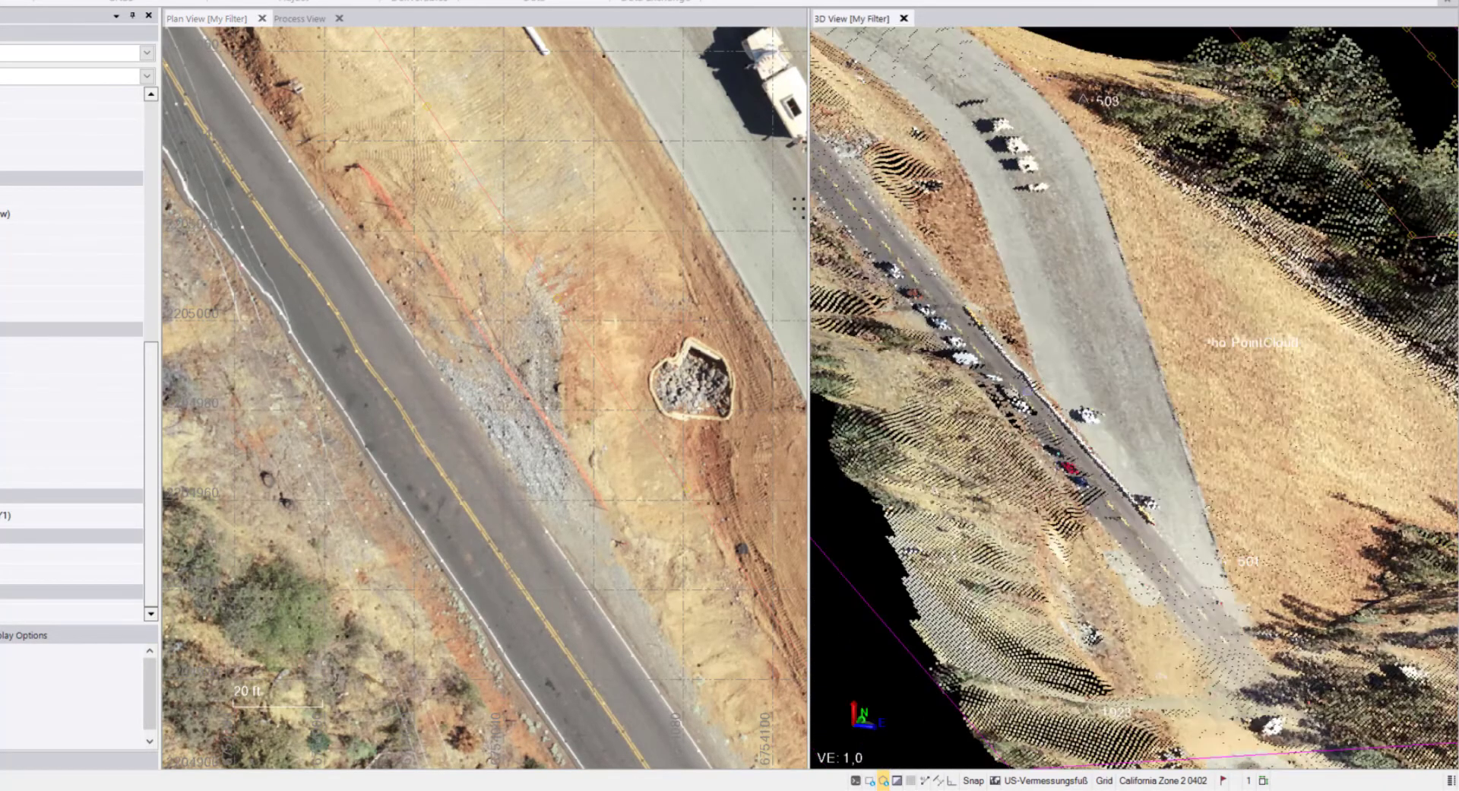
mouse_move(1028, 393)
middle_mouse_down()
mouse_move(1000, 411)
mouse_move(995, 370)
mouse_move(1004, 383)
middle_mouse_up()
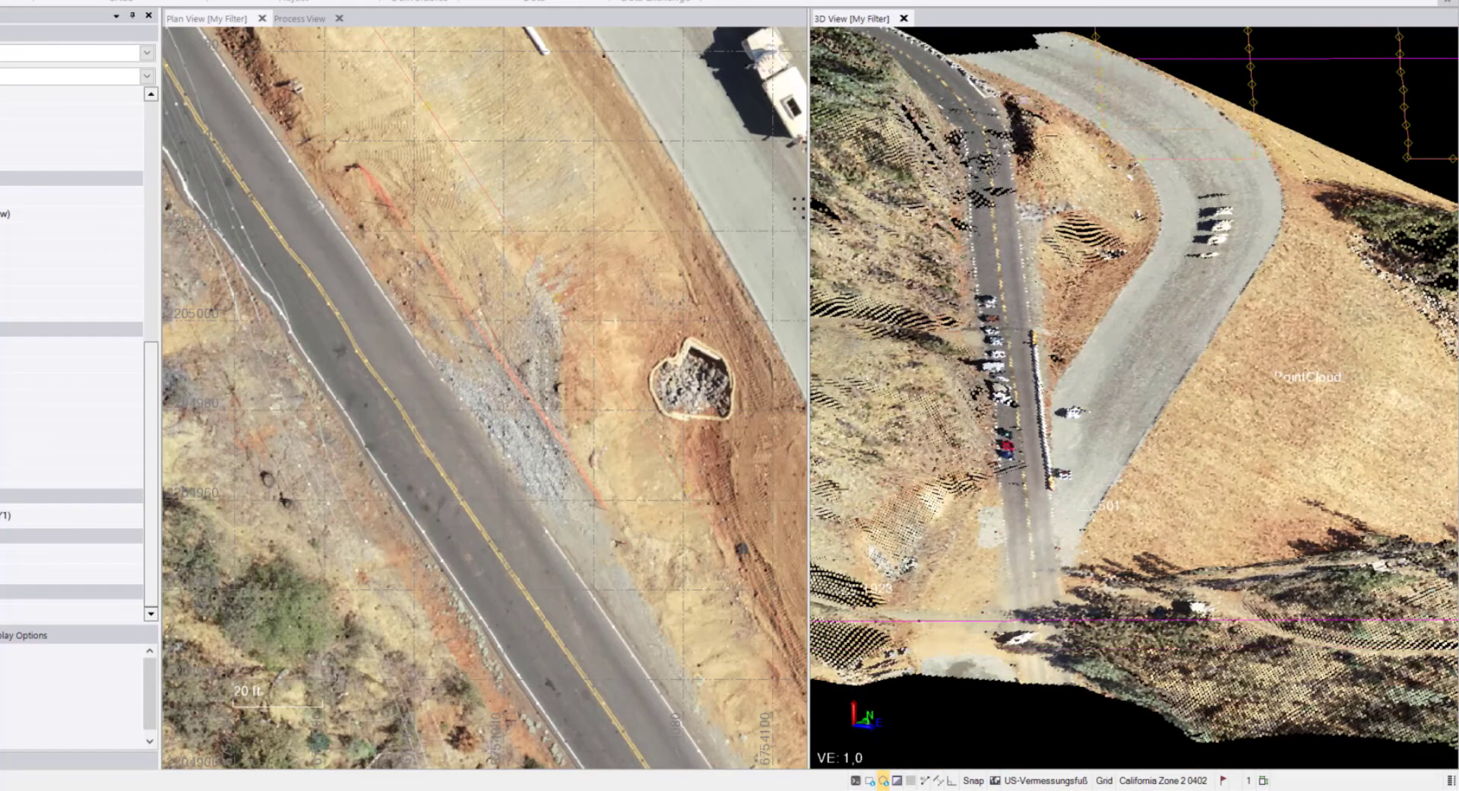
middle_click_drag(1014, 380, 1017, 486)
middle_click_drag(1065, 266, 1070, 676)
middle_click_drag(1006, 190, 996, 283)
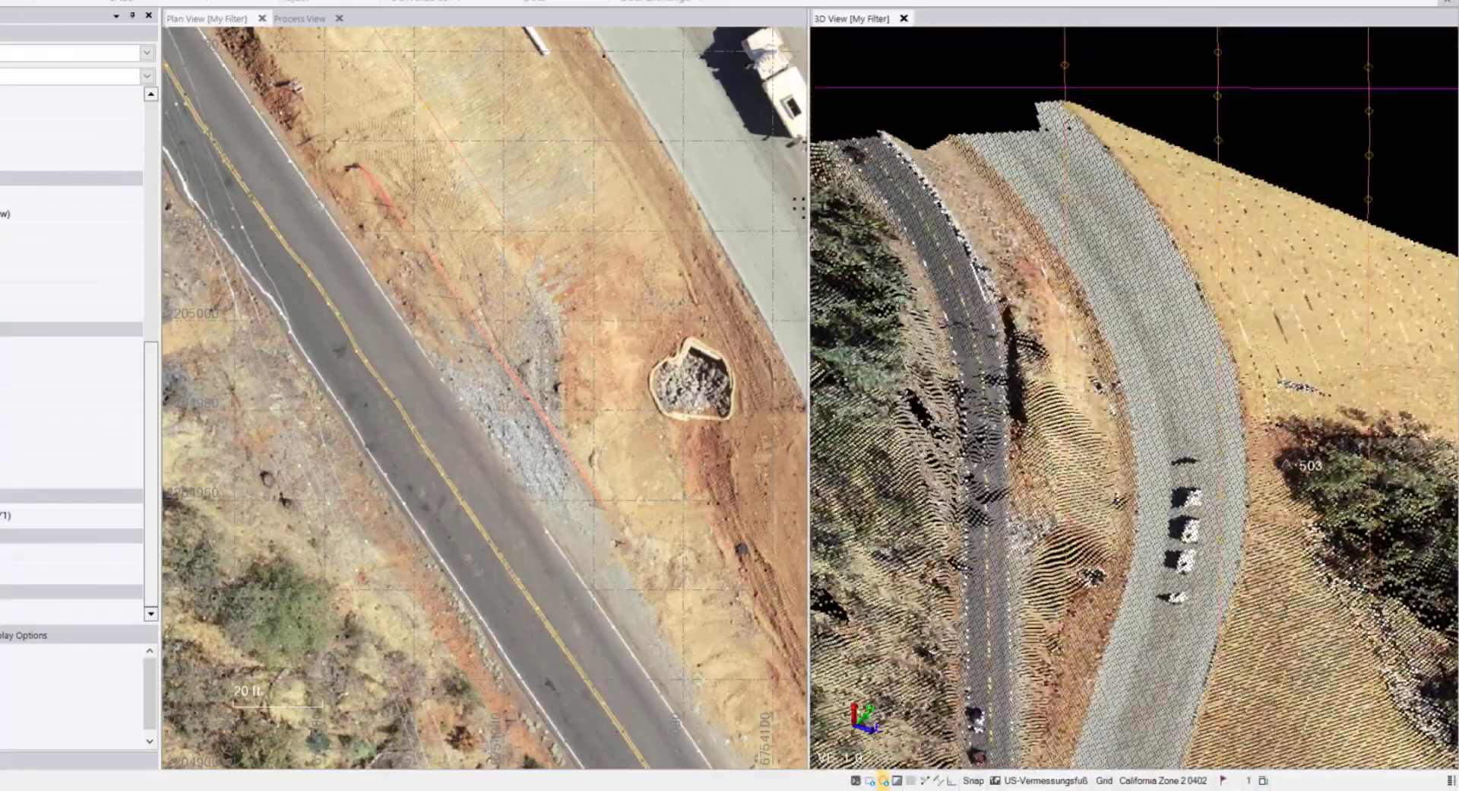
scroll(991, 421, "up", 5)
mouse_move(991, 421)
middle_mouse_down()
mouse_move(991, 393)
mouse_move(990, 425)
middle_mouse_up()
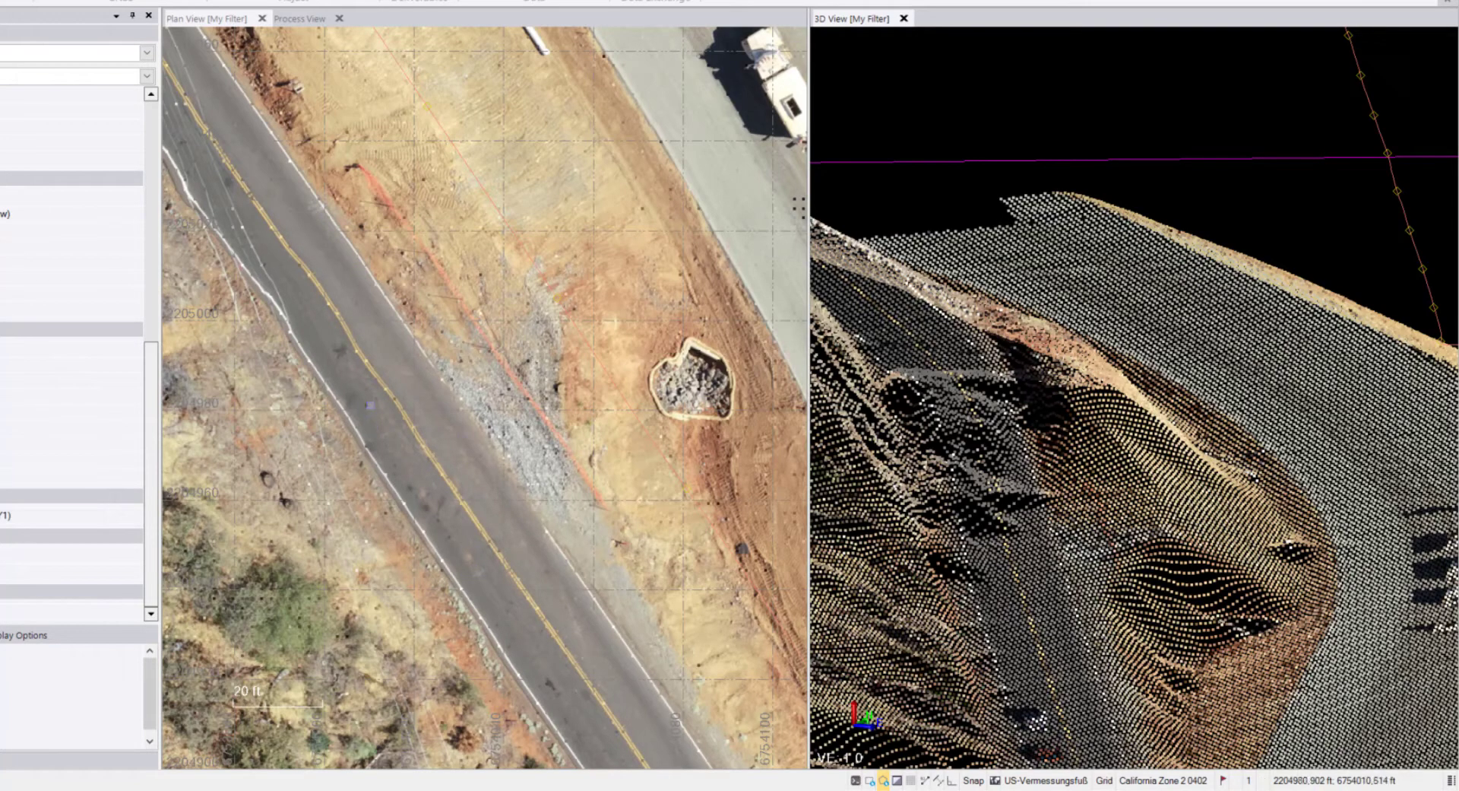
Recheck the old road's lines beside the gravel patch in the orthomosaic and inspect the white truck near point 503
scroll(371, 404, "up", 2)
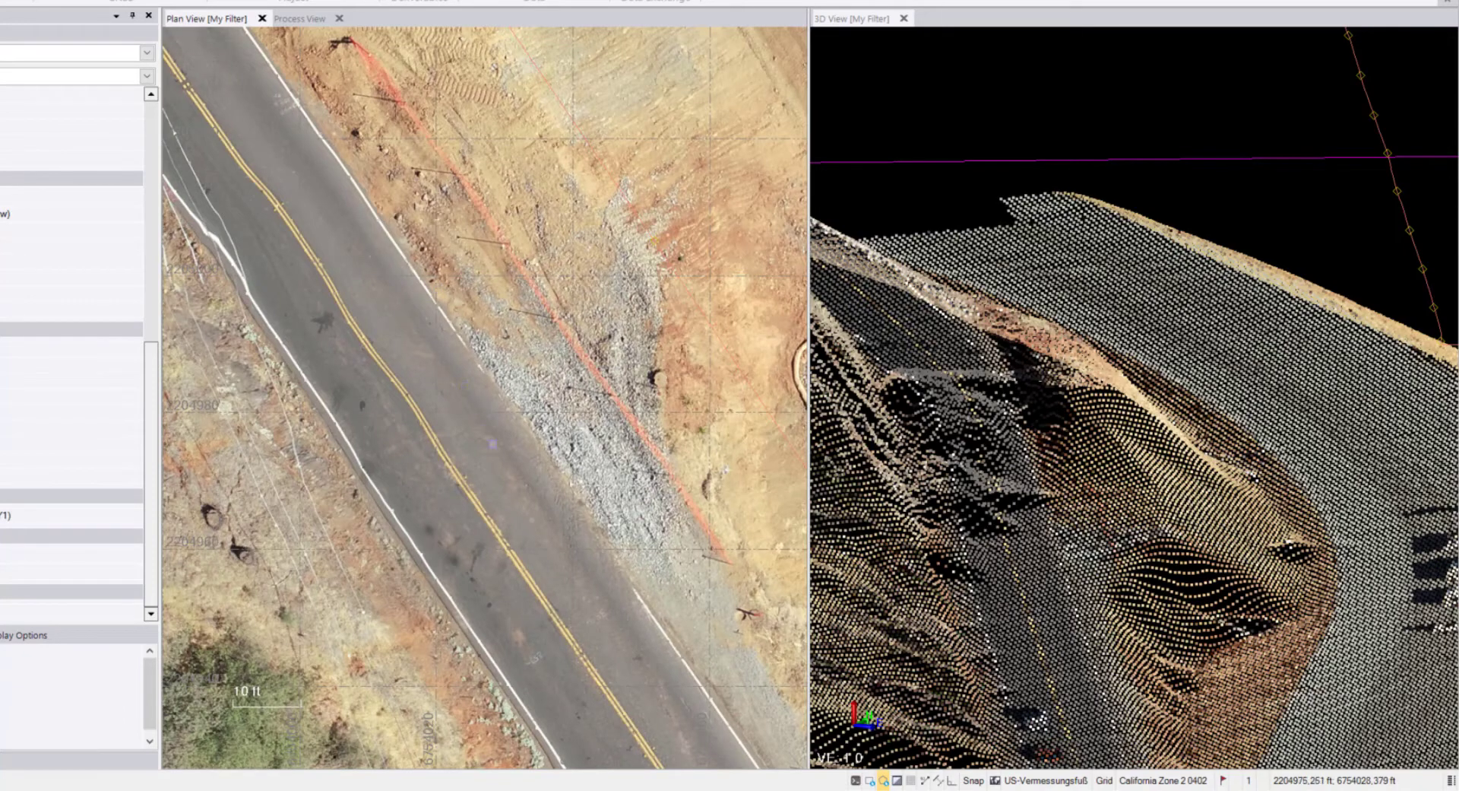
scroll(443, 448, "down", 3)
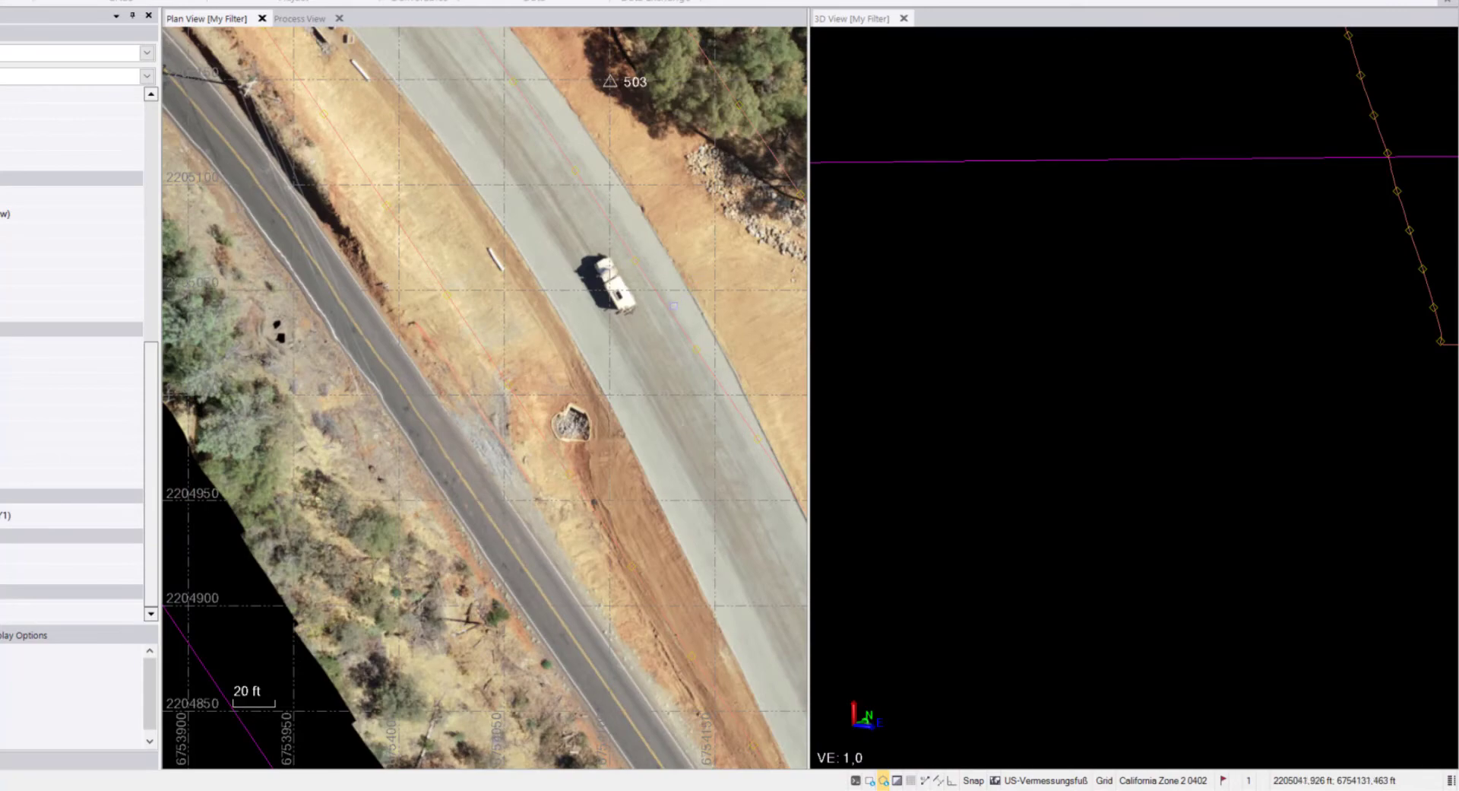
scroll(674, 306, "up", 6)
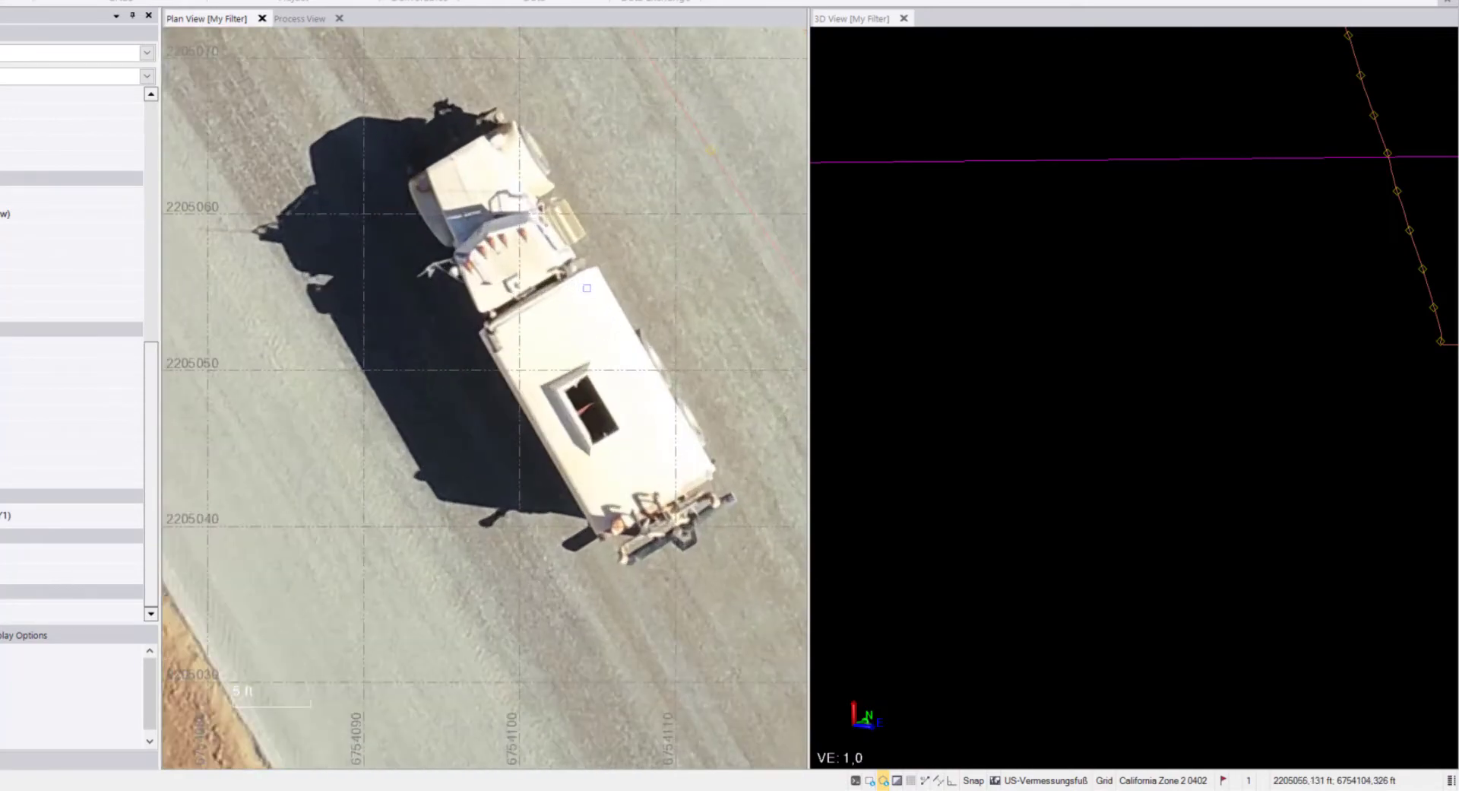
scroll(588, 358, "down", 6)
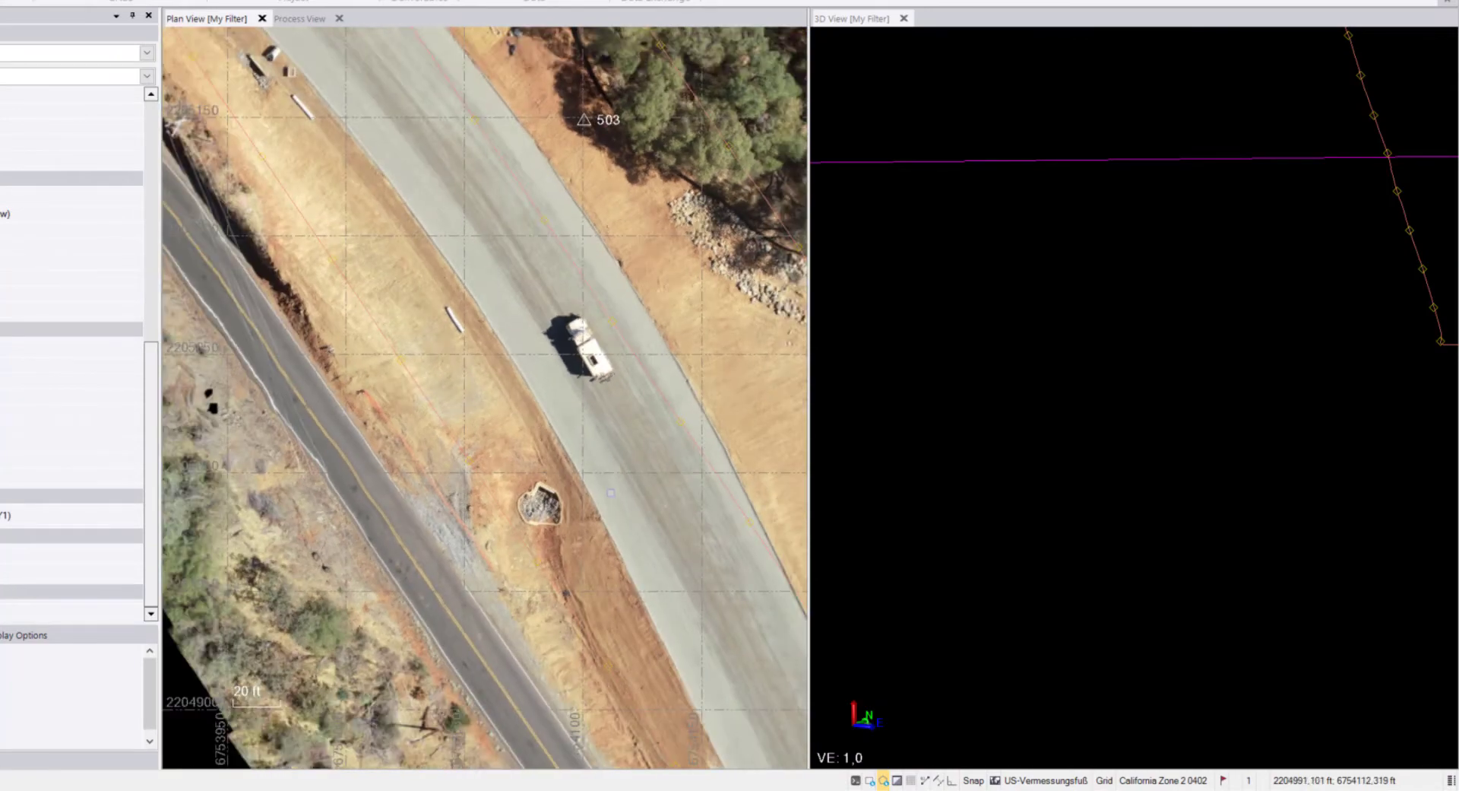
Follow the road south in the orthomosaic, past the queued vehicles and point 501, to the wooded area
middle_click_drag(611, 559, 437, 124)
middle_click_drag(600, 456, 449, 198)
scroll(532, 380, "down", 1)
middle_click_drag(668, 623, 428, 276)
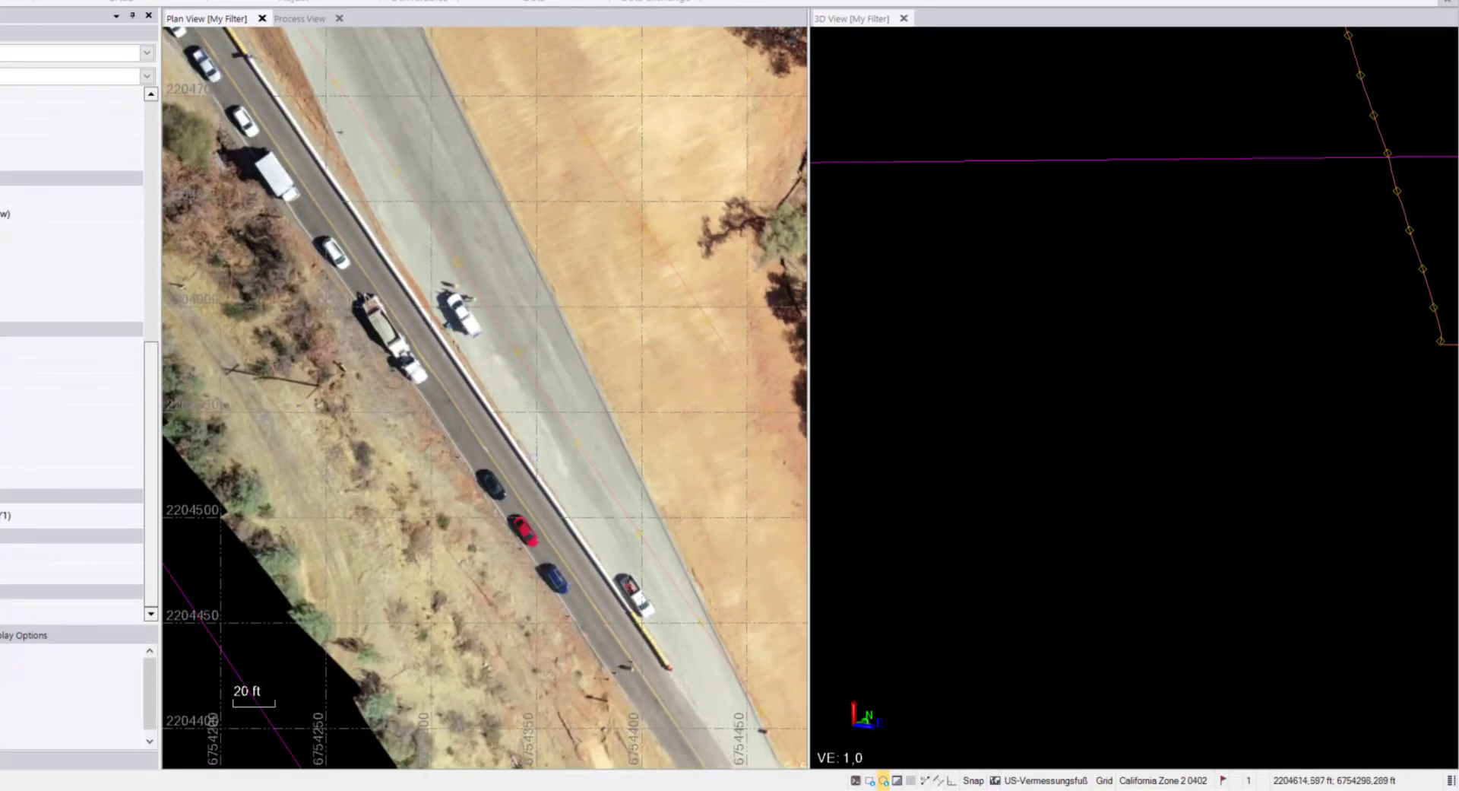
middle_click_drag(611, 534, 389, 269)
middle_click_drag(636, 673, 542, 449)
middle_click_drag(745, 610, 549, 509)
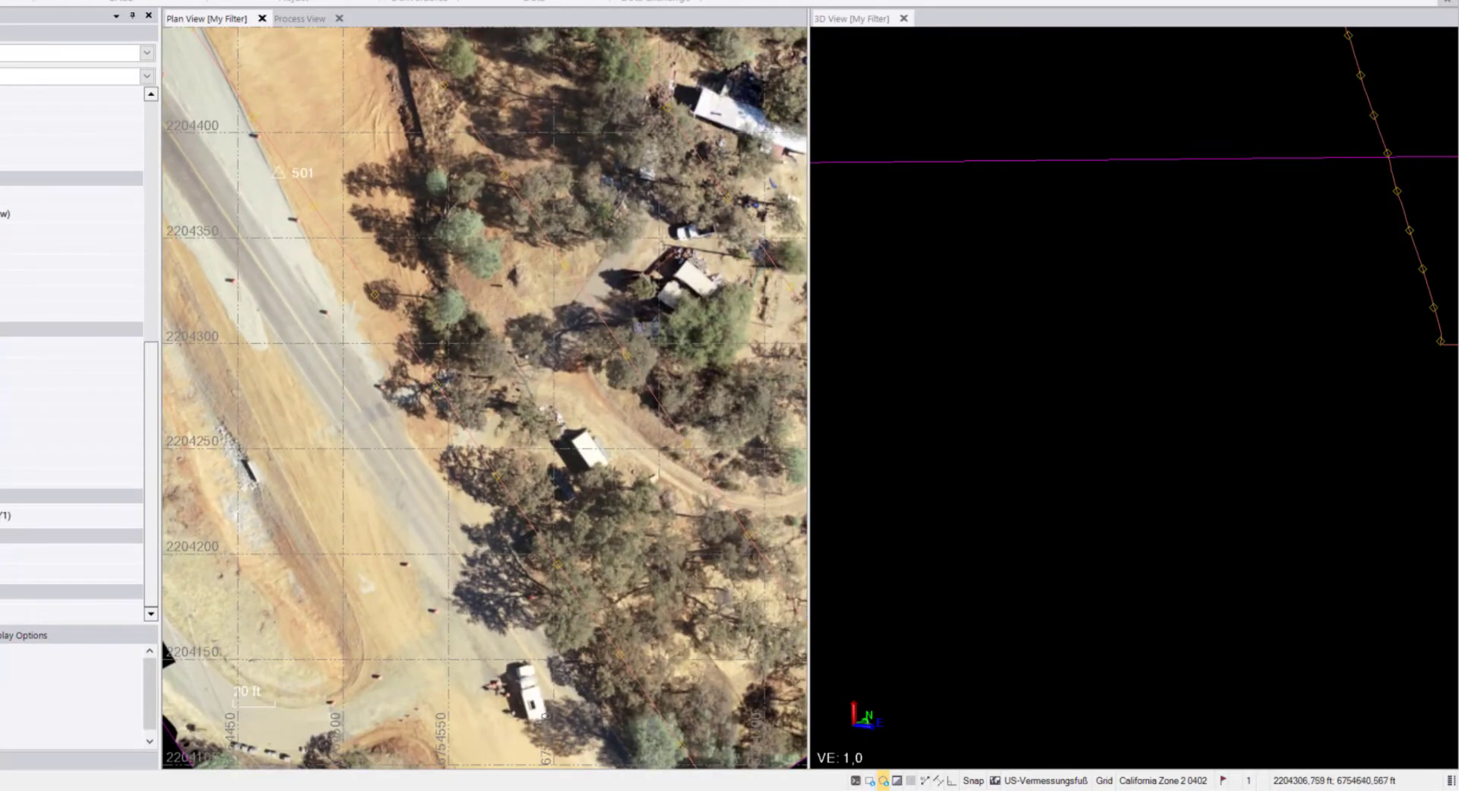
Inspect the long white-roofed building among the trees east of point 501, including its roof edges and surroundings
middle_click_drag(734, 122, 543, 308)
scroll(546, 304, "up", 6)
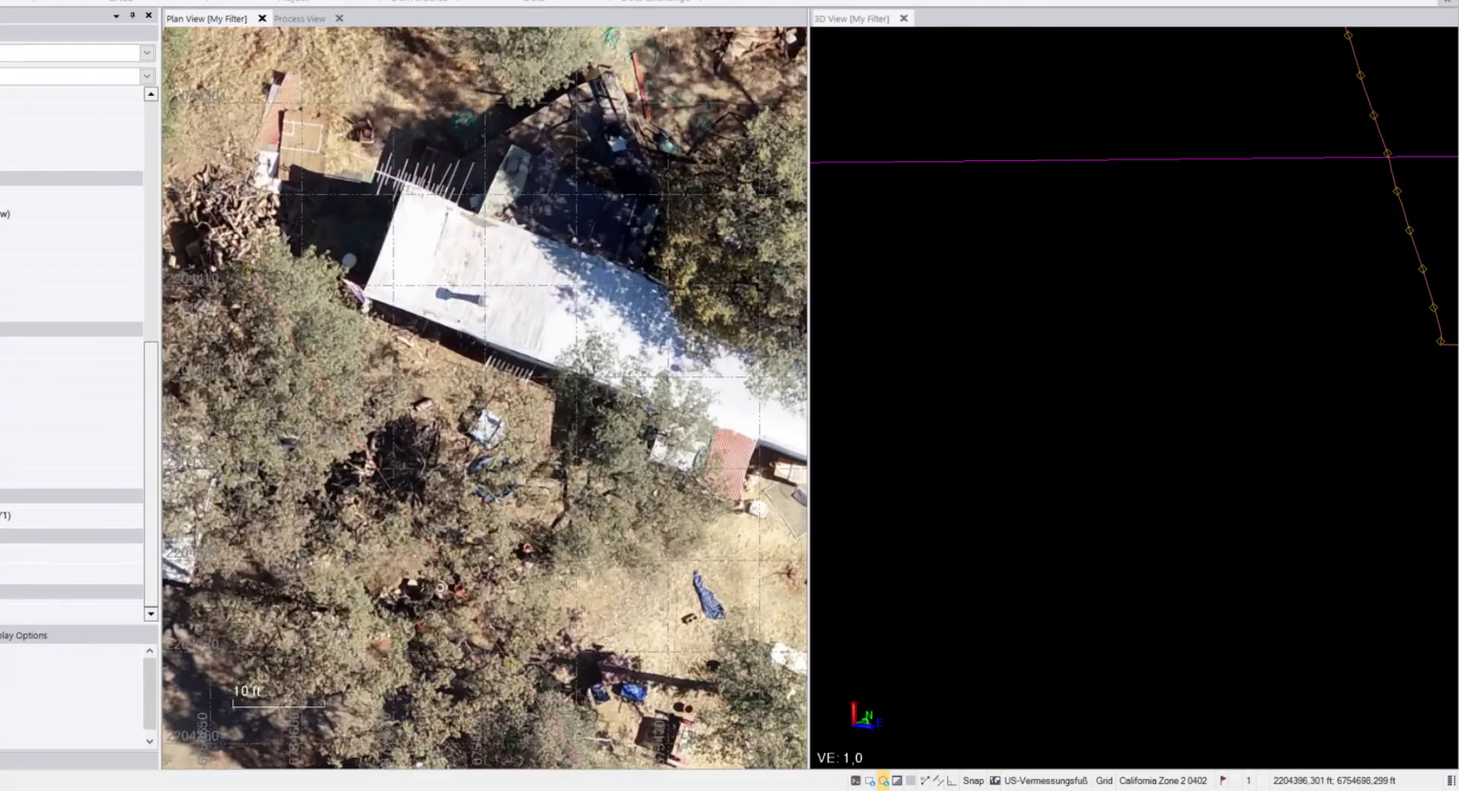
middle_click_drag(653, 409, 470, 391)
scroll(605, 430, "up", 2)
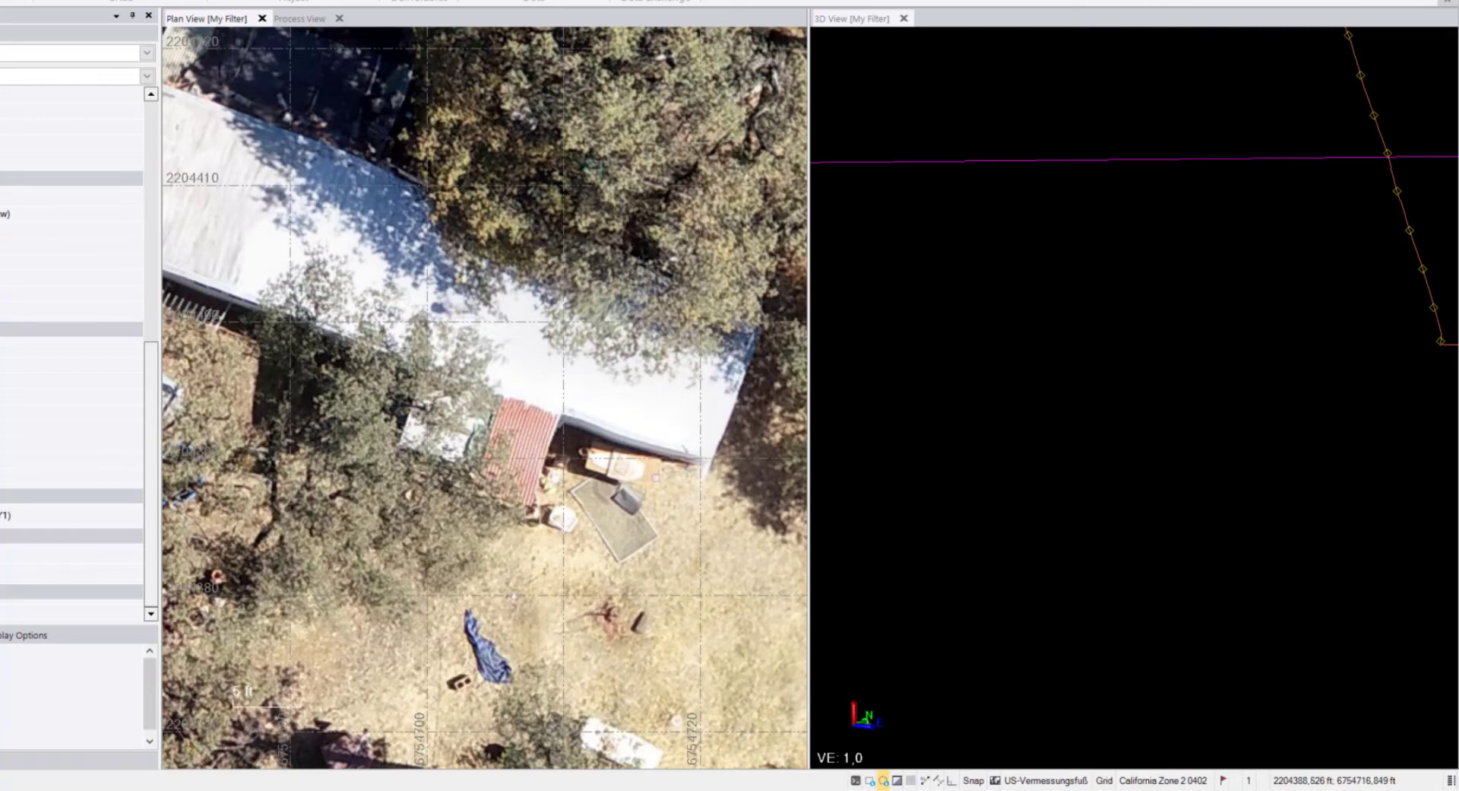
scroll(655, 478, "down", 2)
middle_click_drag(272, 291, 456, 494)
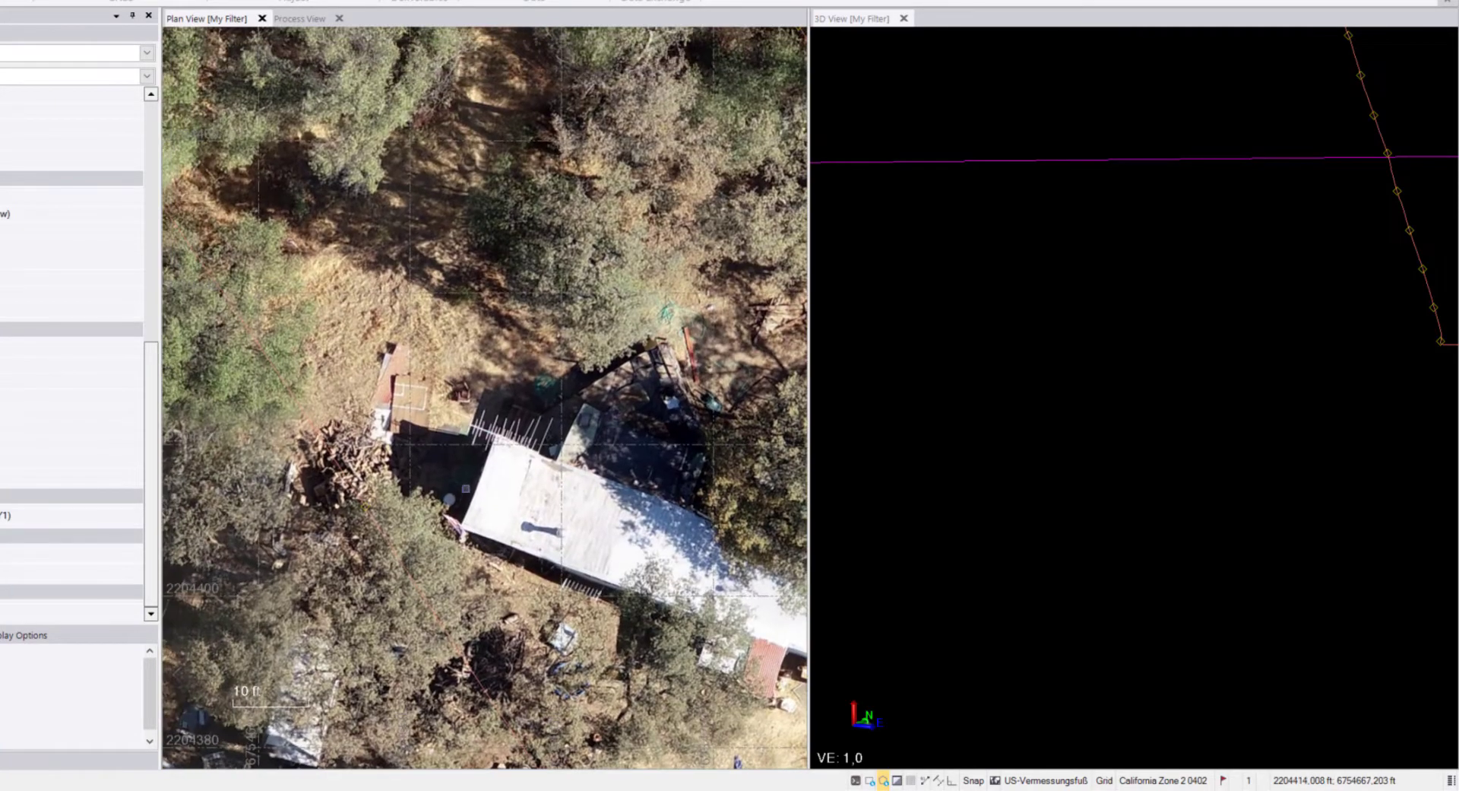
scroll(467, 492, "up", 2)
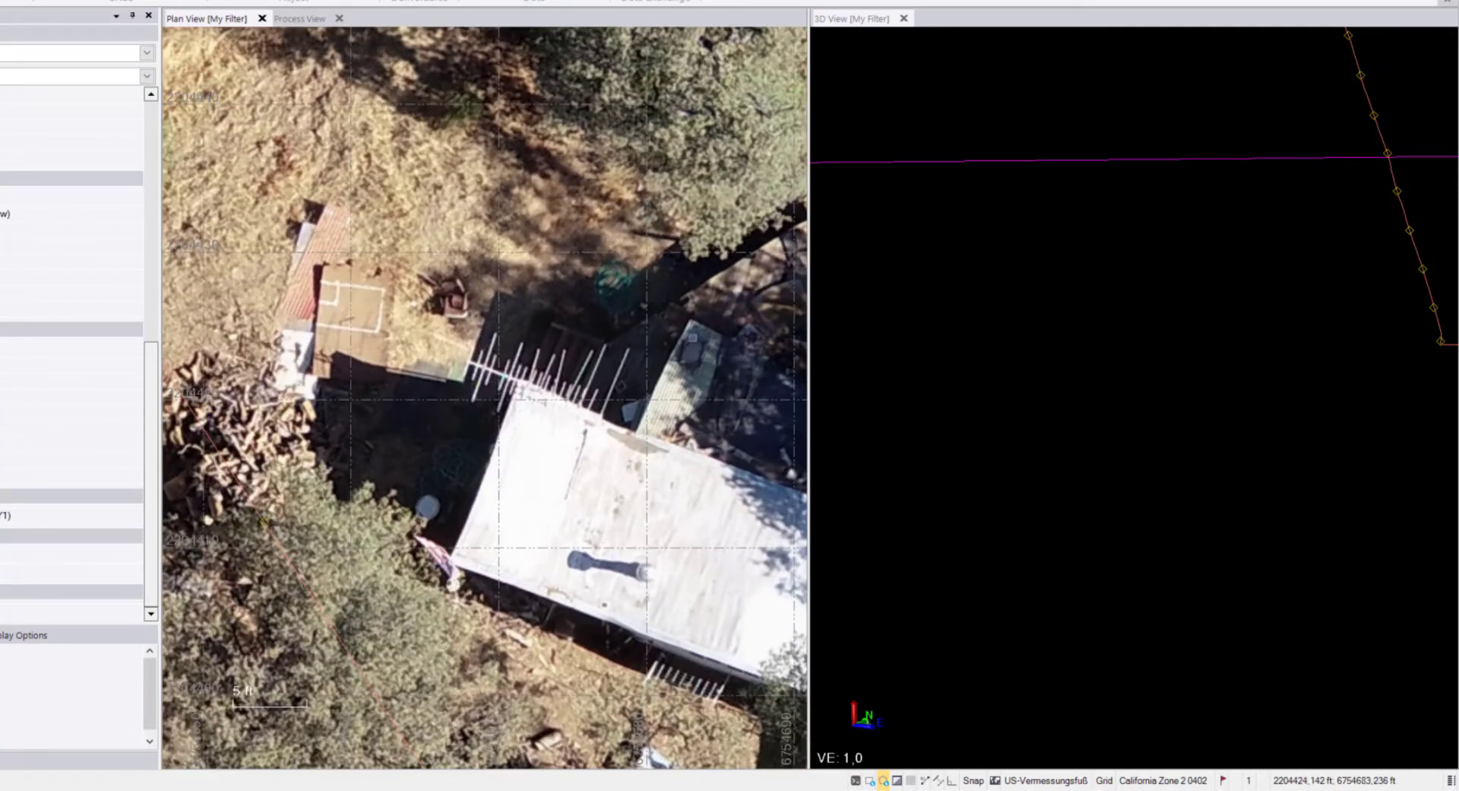
Inspect the white pickup and the pale-roofed sheds south of the long white-roofed building in the orthomosaic
scroll(375, 539, "down", 4)
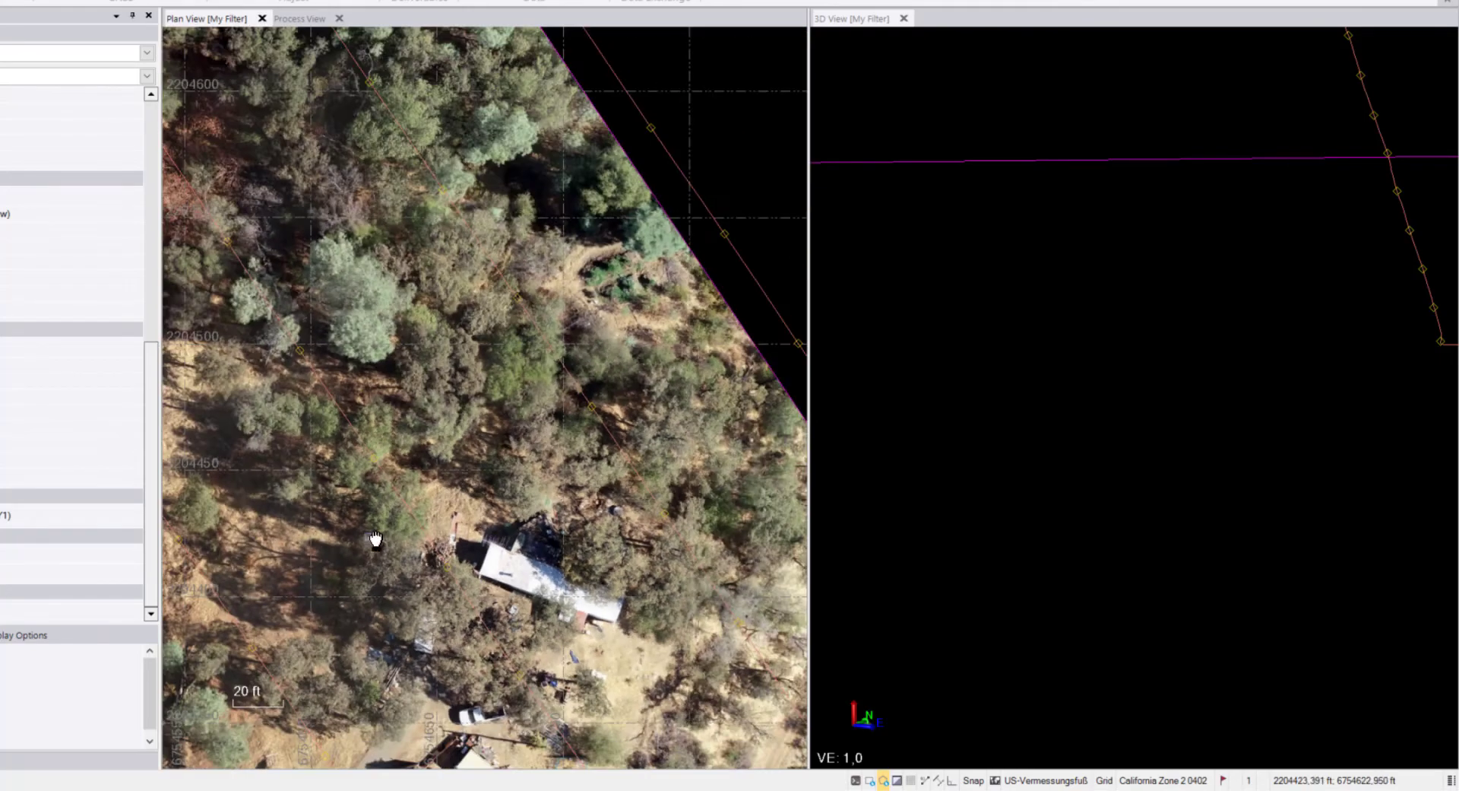
middle_click_drag(376, 539, 428, 243)
scroll(532, 464, "up", 4)
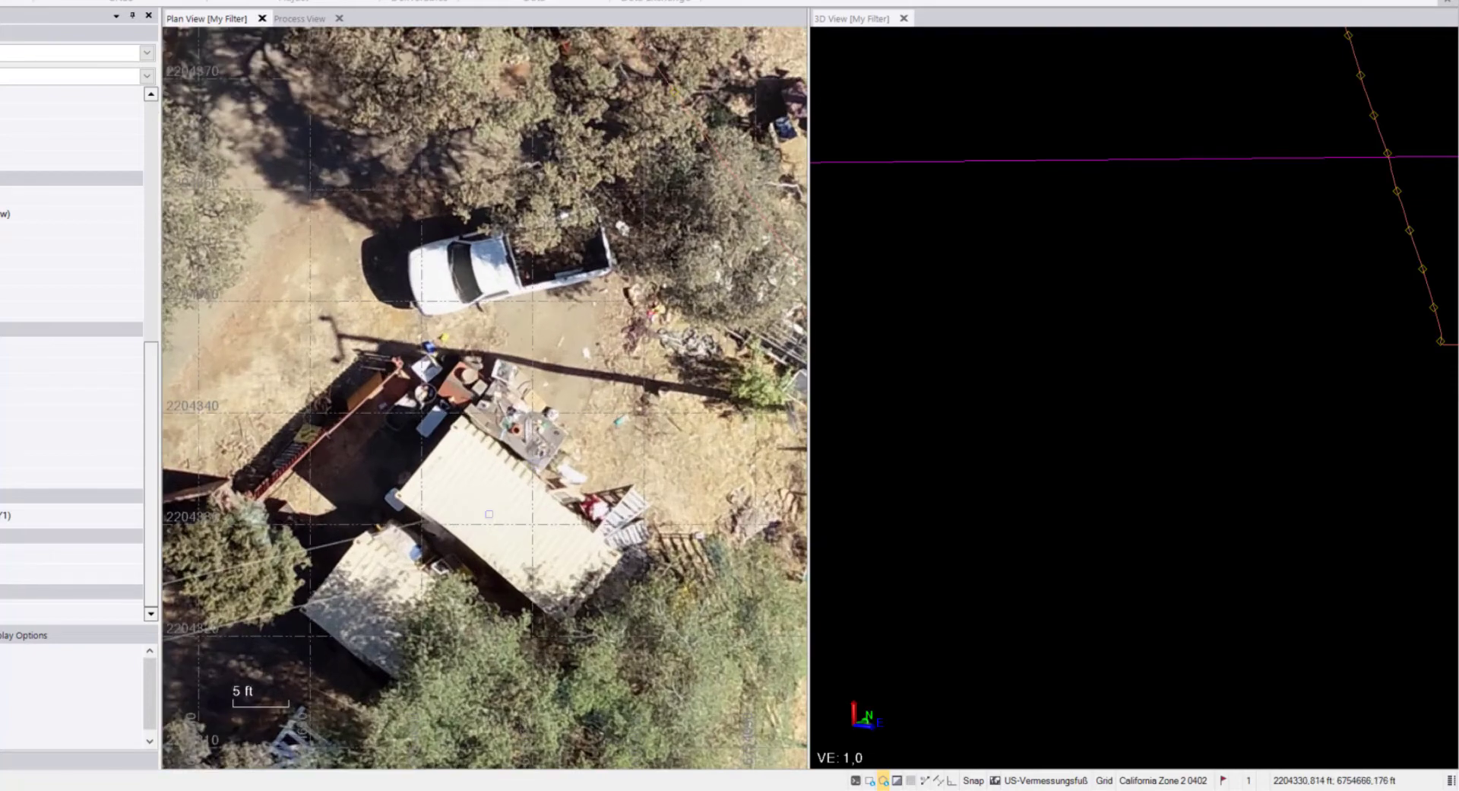
scroll(394, 501, "up", 1)
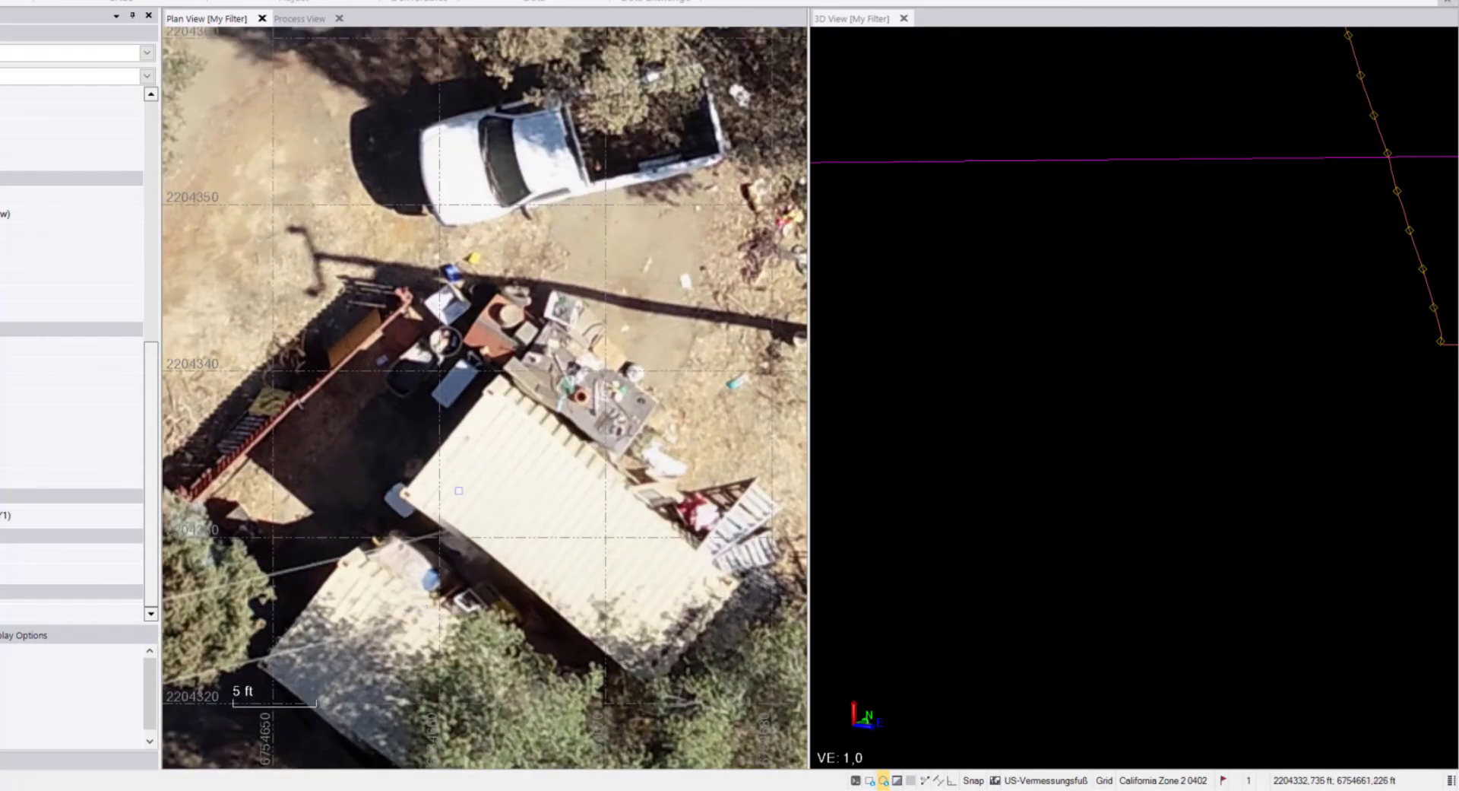
scroll(554, 495, "down", 5)
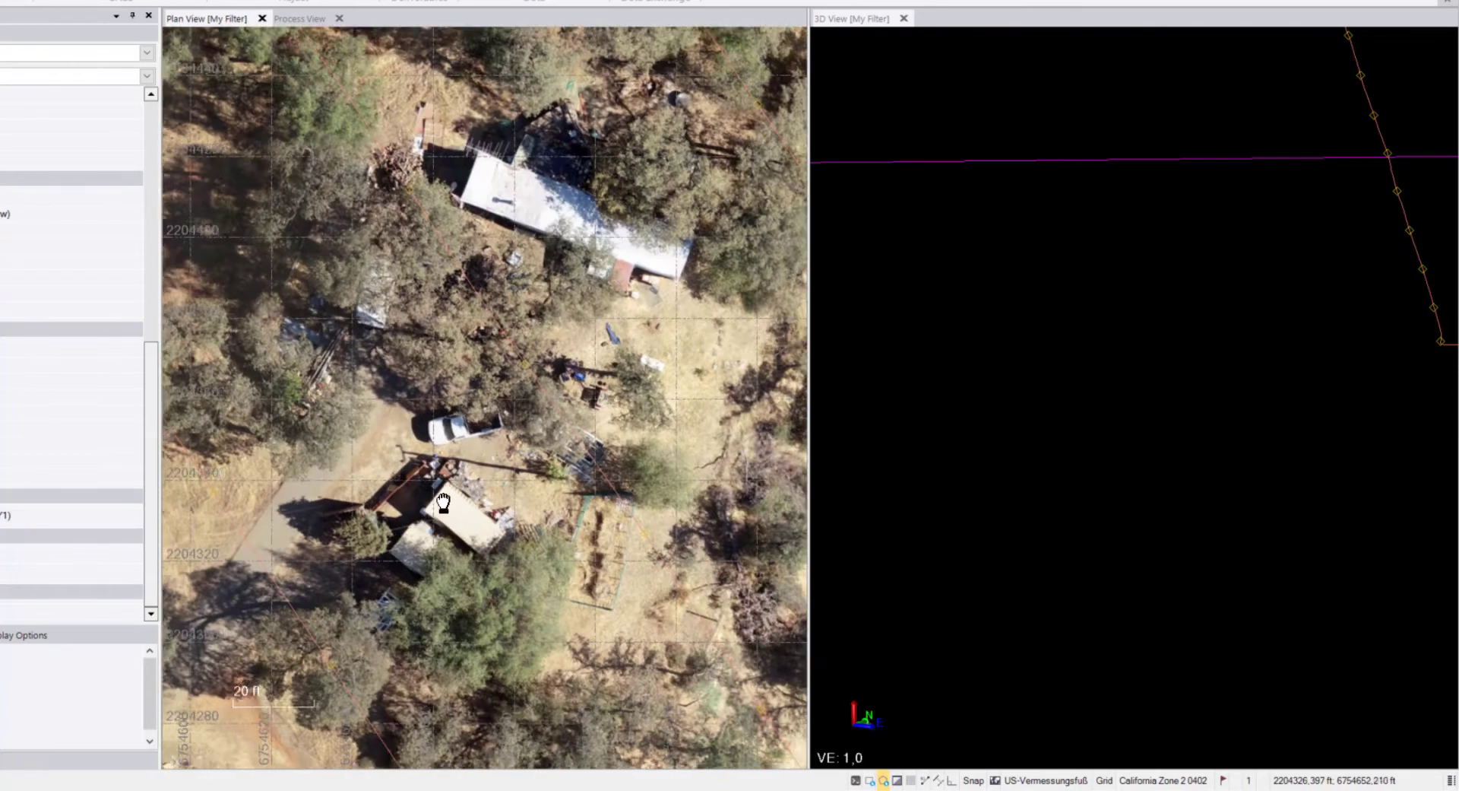
Follow the driveway from the sheds back to the queued vehicles on the old road north of point 501
middle_click_drag(444, 502, 623, 388)
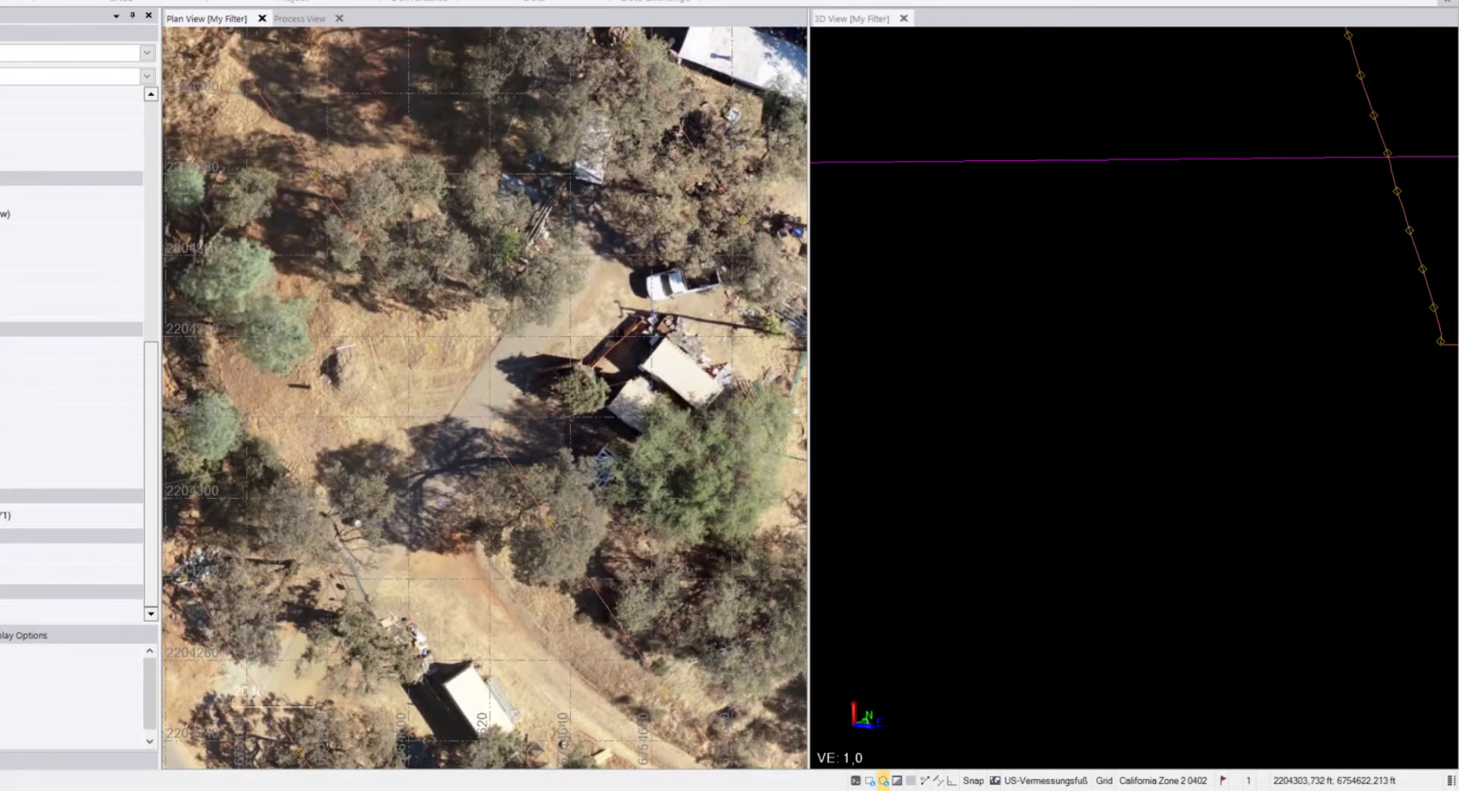
middle_click_drag(339, 524, 638, 349)
scroll(445, 507, "down", 2)
middle_click_drag(282, 440, 571, 502)
middle_click_drag(430, 439, 420, 788)
middle_click_drag(420, 478, 449, 584)
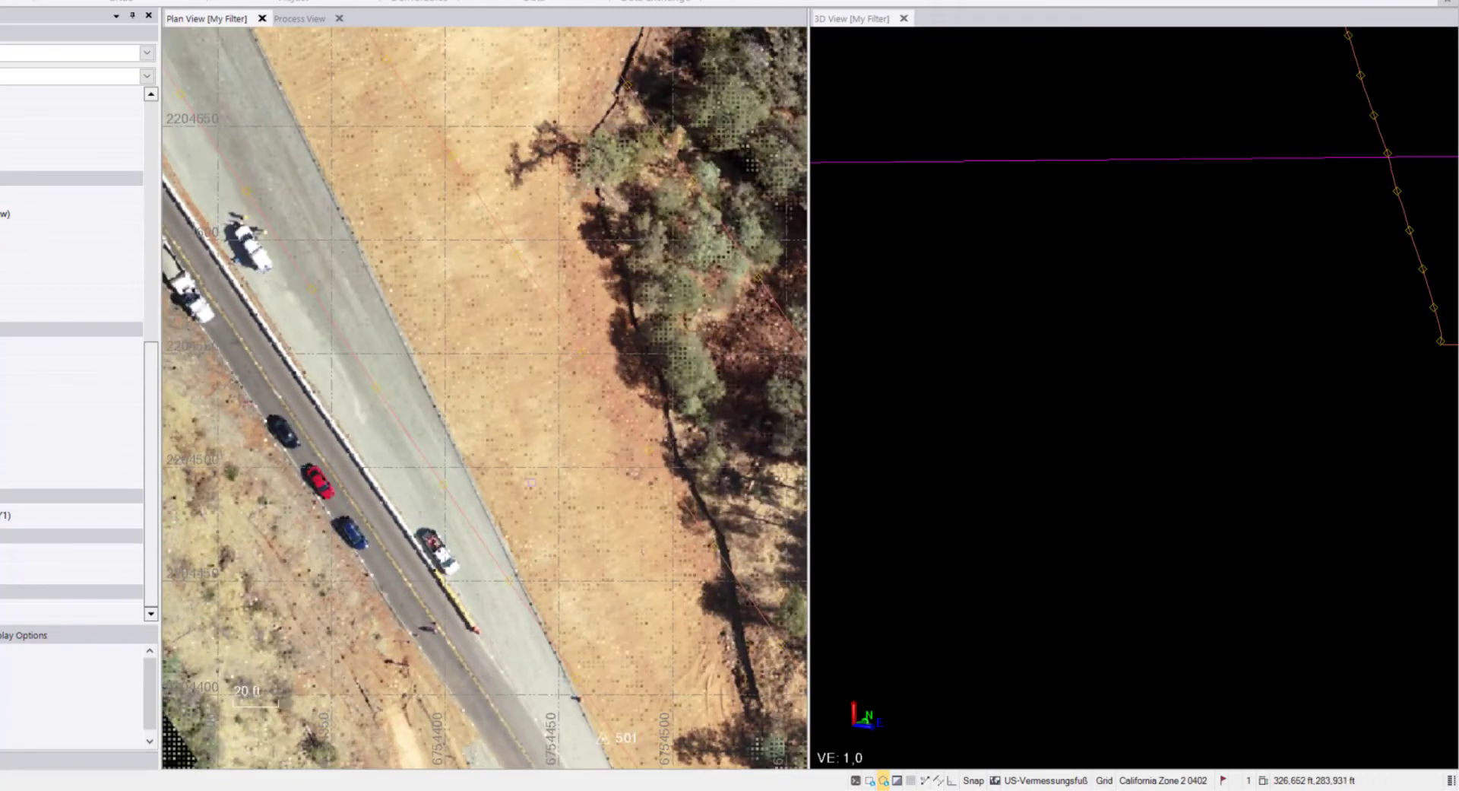
Review the DTM point cloud in 3D along the old and new roads, including the slope between them and the parked vehicles
scroll(1157, 502, "down", 4)
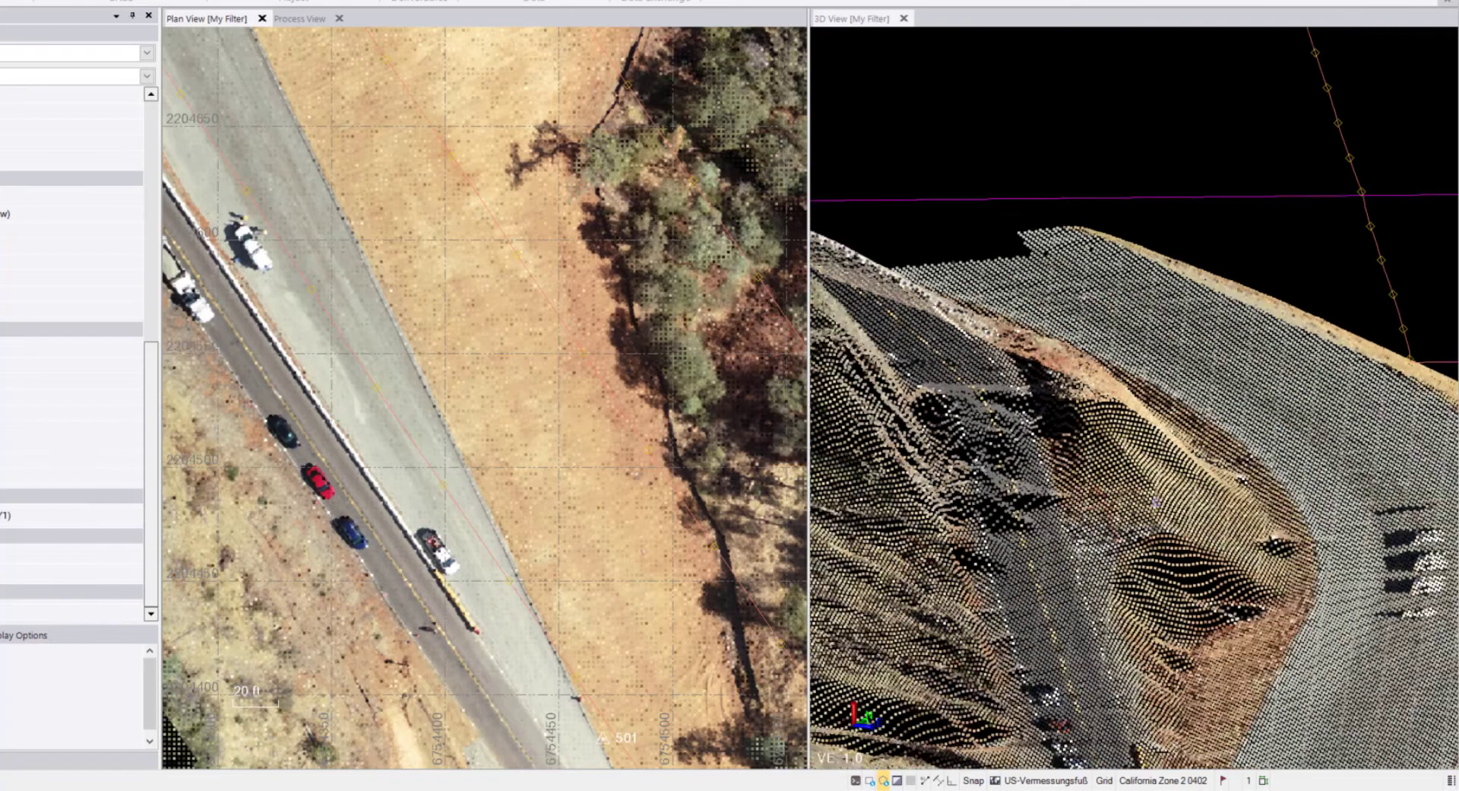
middle_click_drag(1157, 502, 1049, 525)
scroll(1134, 398, "up", 3)
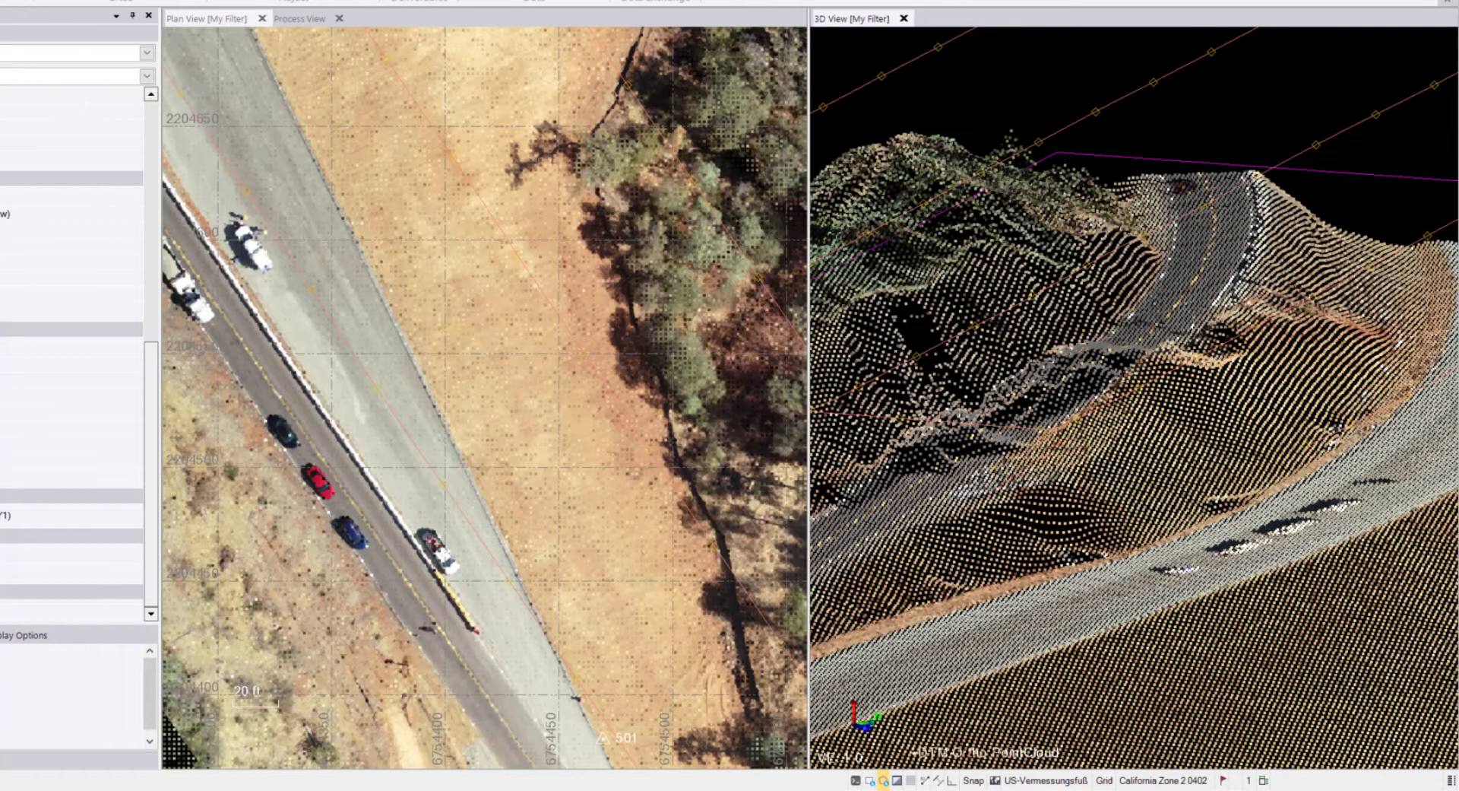
scroll(1182, 570, "up", 3)
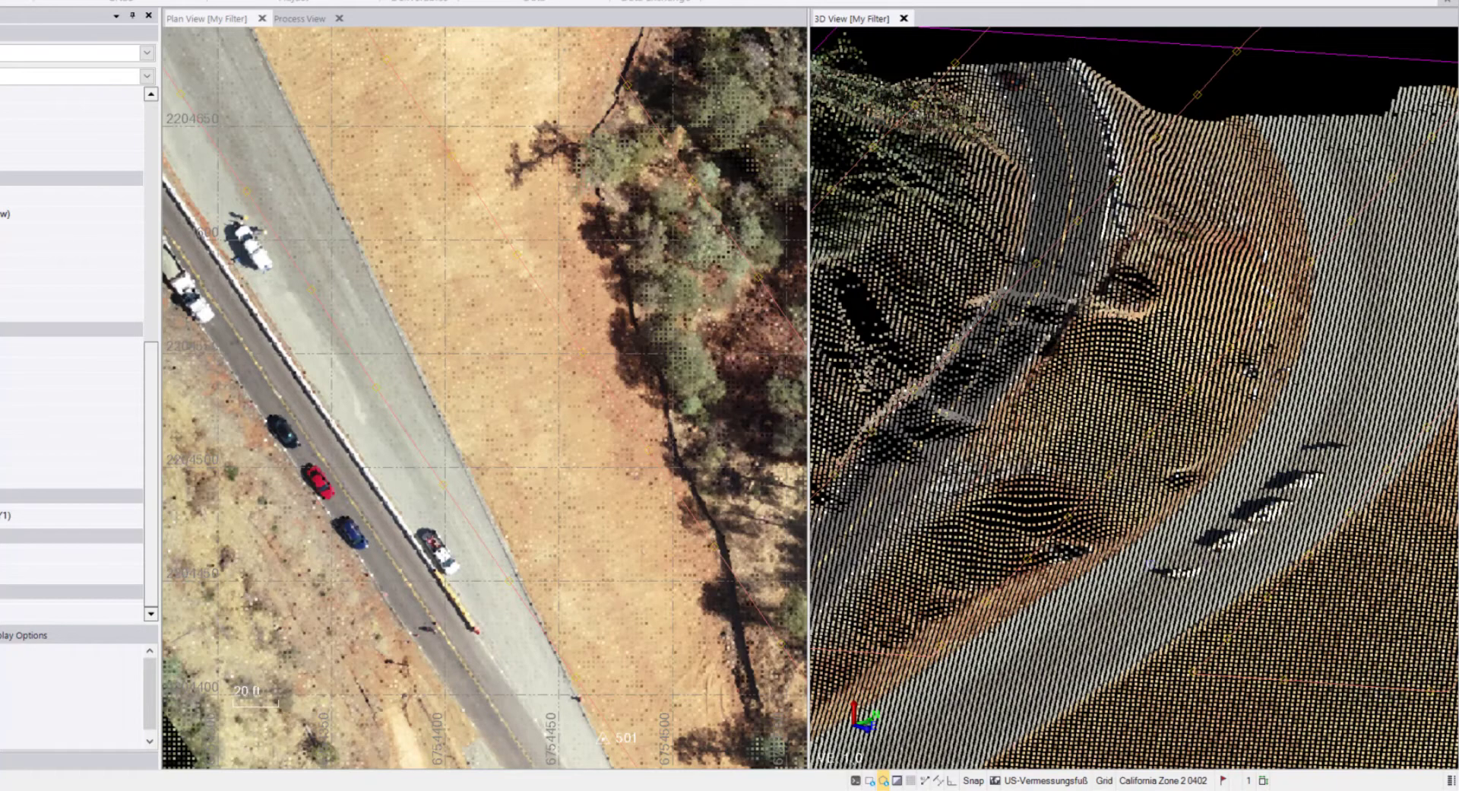
scroll(1102, 600, "up", 5)
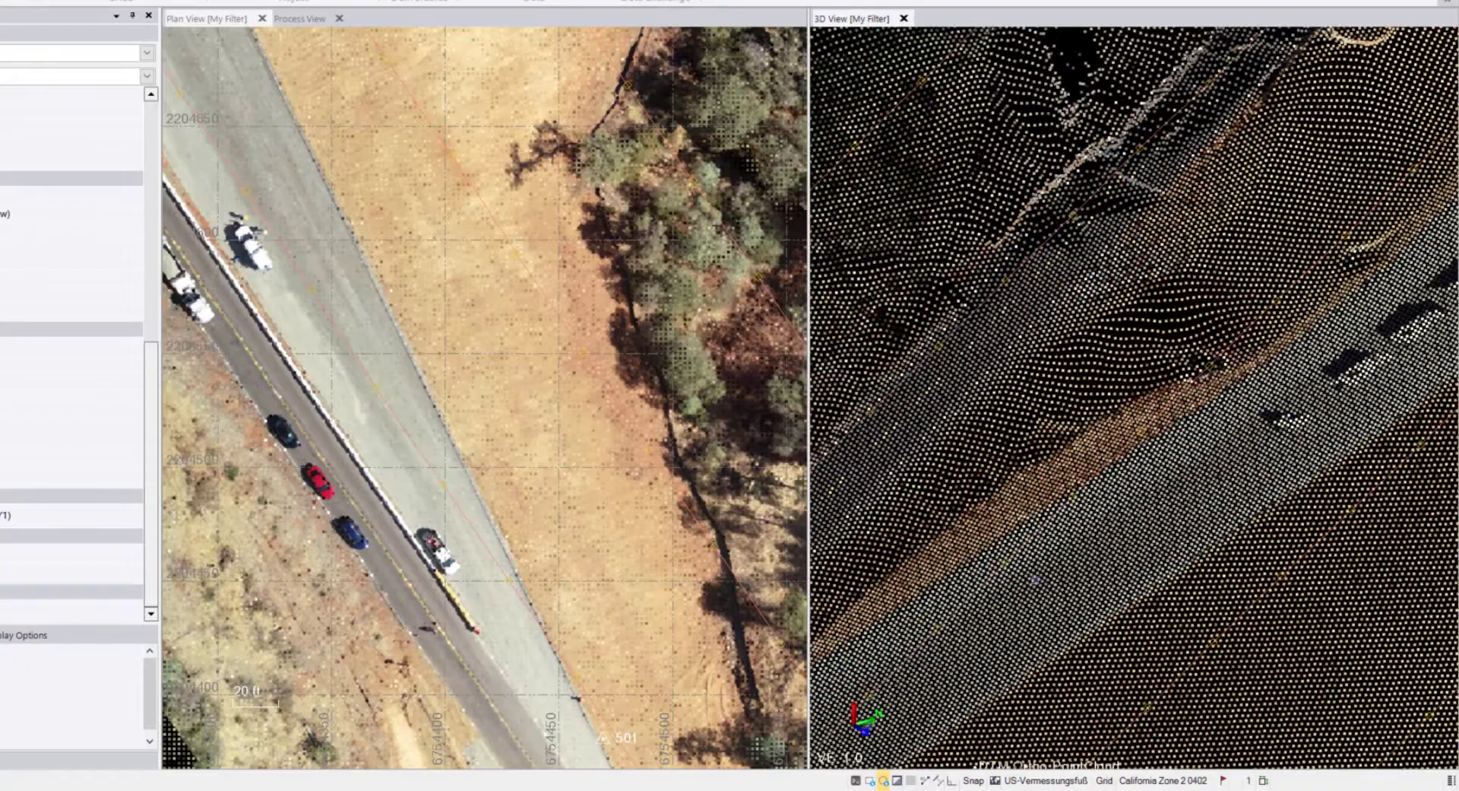
middle_click_drag(1036, 579, 1292, 480)
middle_click_drag(1143, 520, 1239, 490)
right_click_drag(1093, 524, 1137, 480)
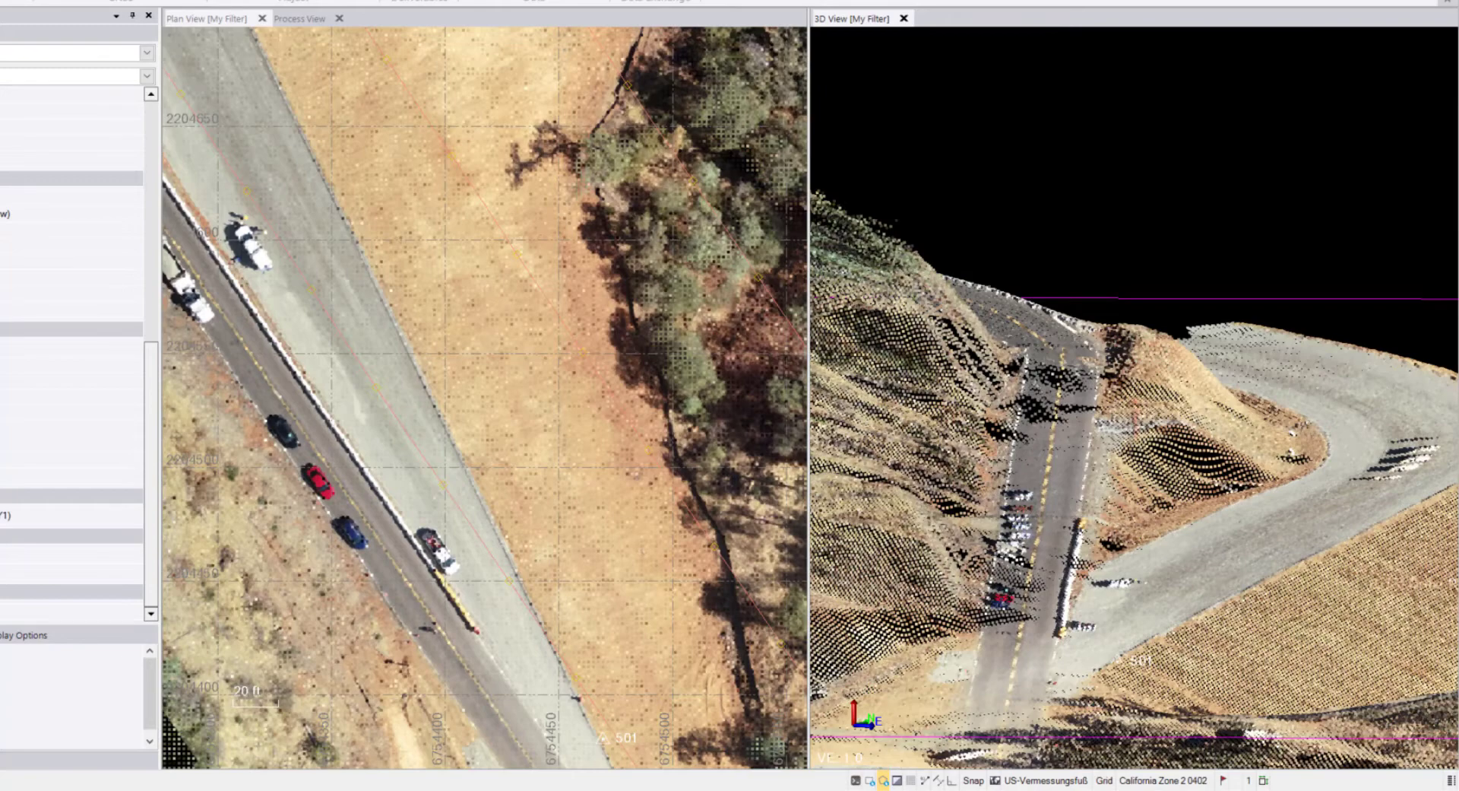
Examine the point cloud over the wooded area near points 501 and 502 in 3D and the site from above
mouse_move(1033, 554)
right_mouse_down()
mouse_move(1029, 495)
mouse_move(923, 566)
mouse_move(1049, 602)
mouse_move(1072, 531)
mouse_move(1182, 570)
mouse_move(1220, 528)
mouse_move(1083, 595)
mouse_move(1075, 646)
right_mouse_up()
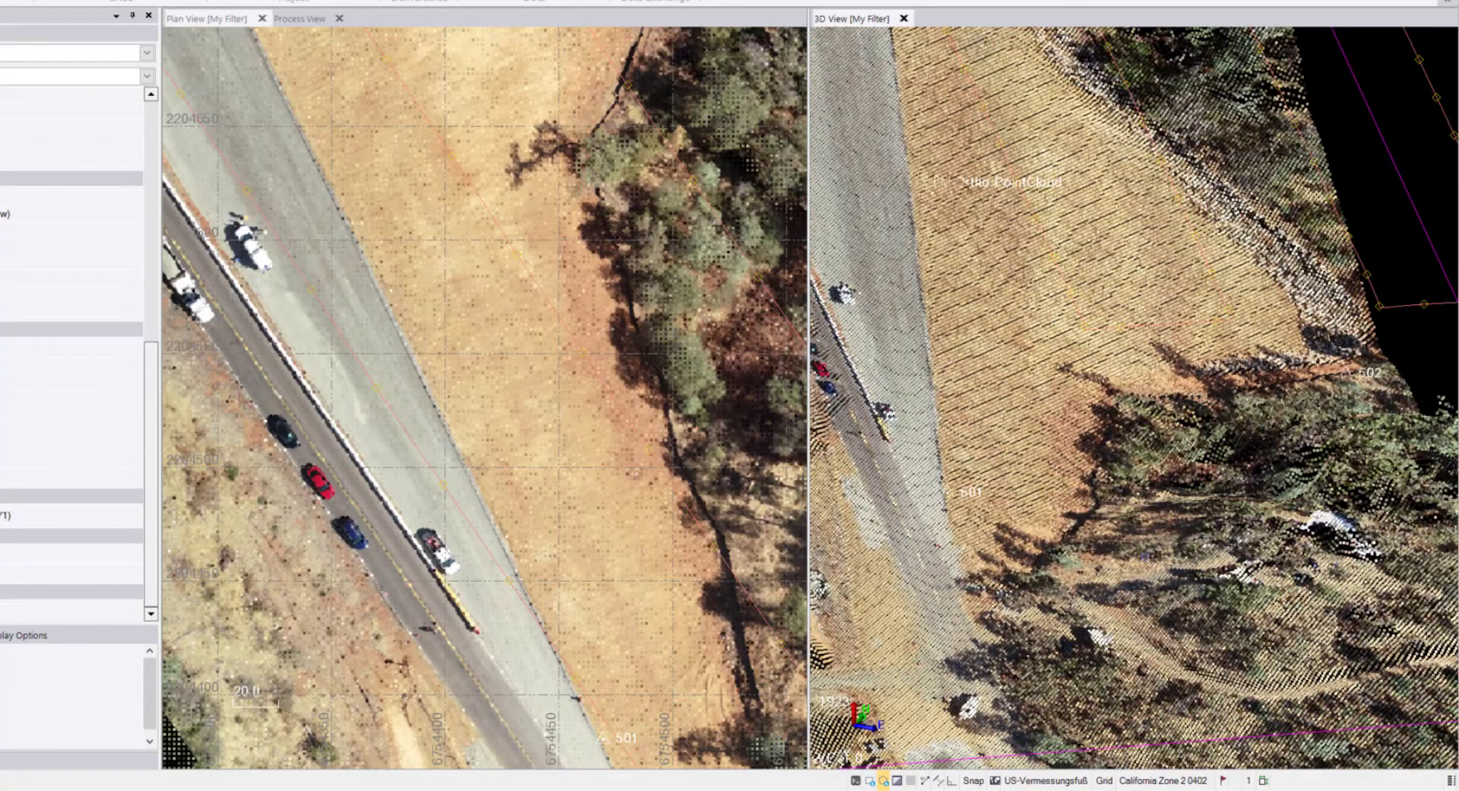
right_click_drag(1144, 557, 1190, 578)
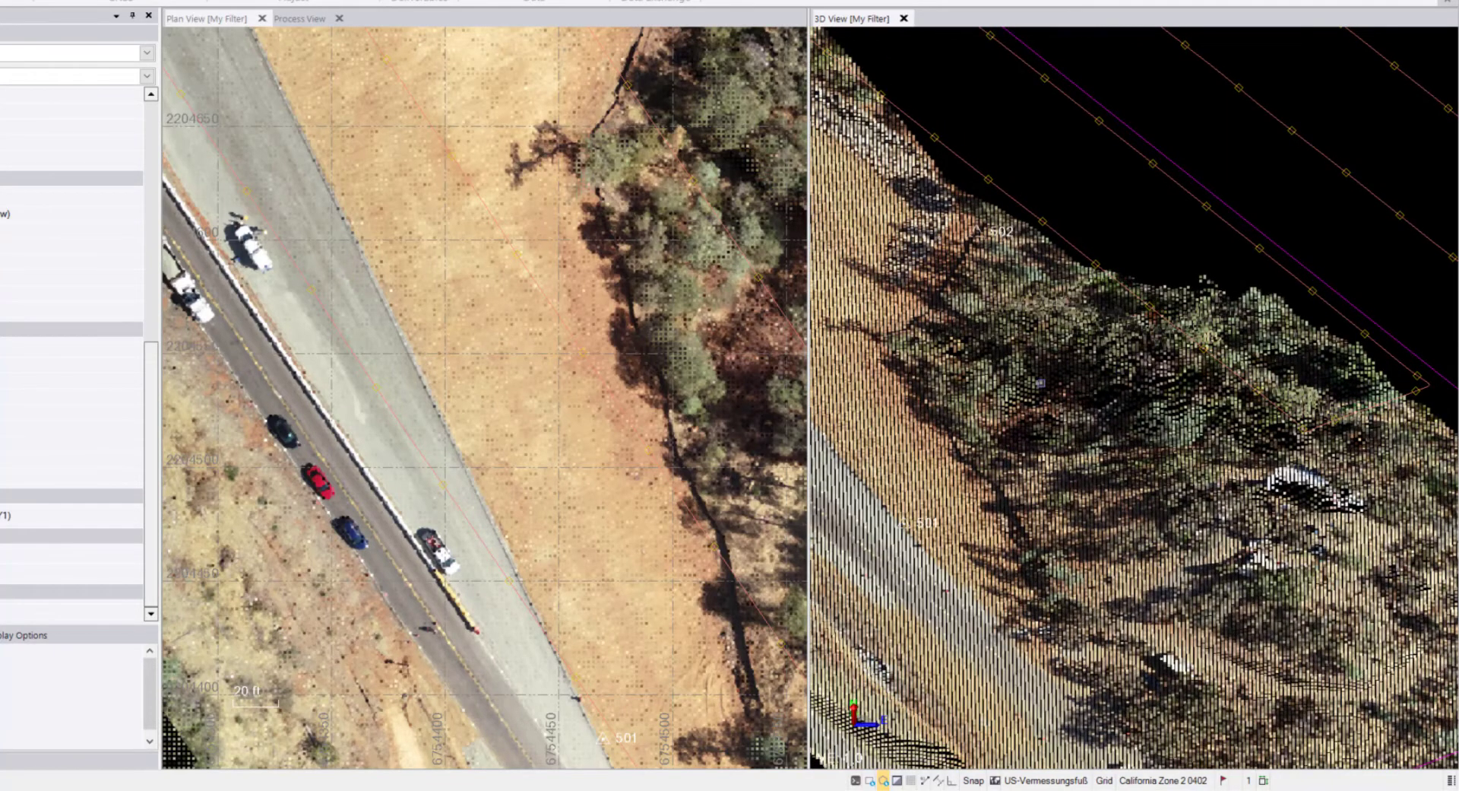
scroll(1042, 387, "down", 3)
right_click_drag(1016, 384, 946, 452)
middle_click_drag(974, 236, 1212, 577)
scroll(1071, 355, "down", 2)
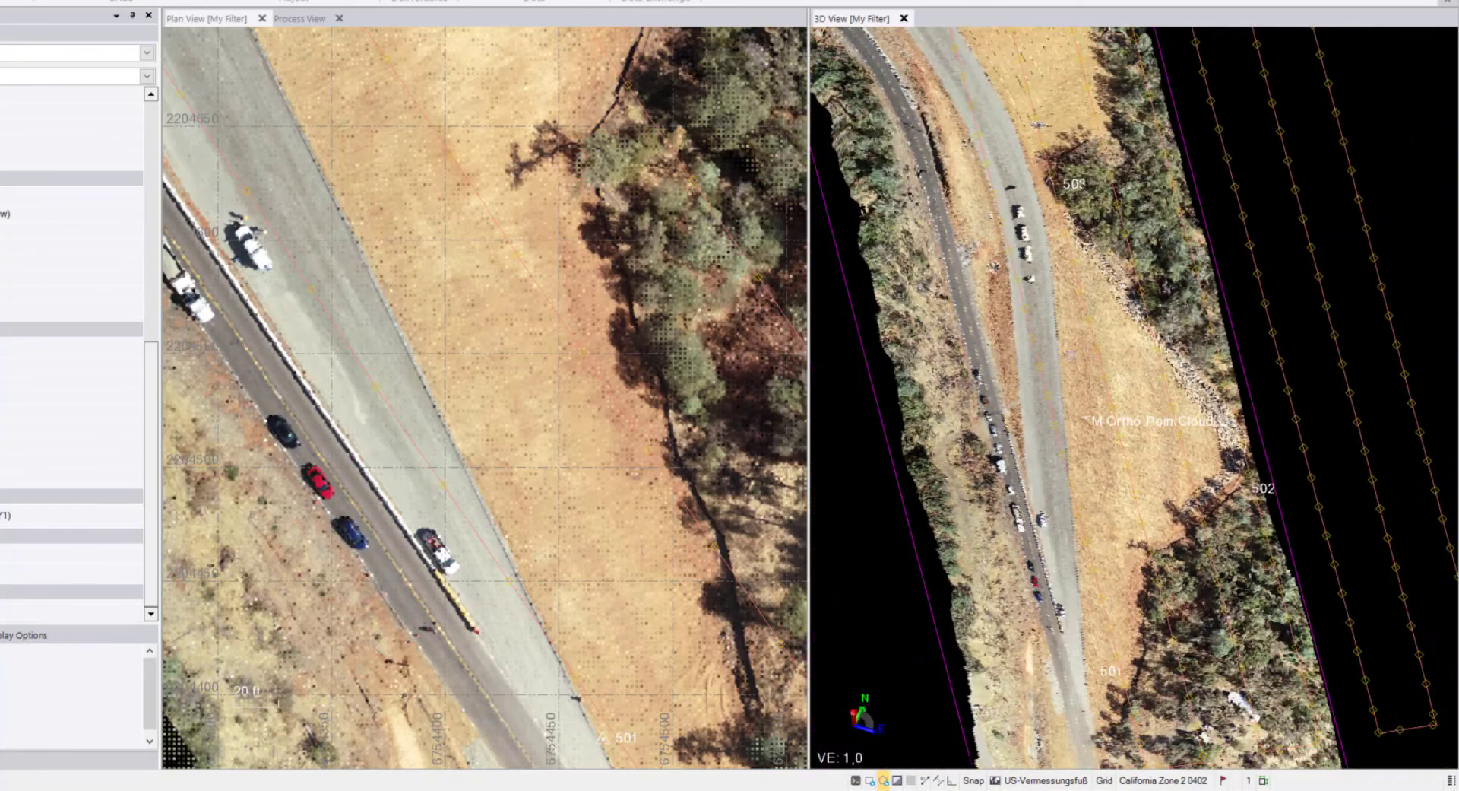
right_click_drag(1022, 365, 1017, 218)
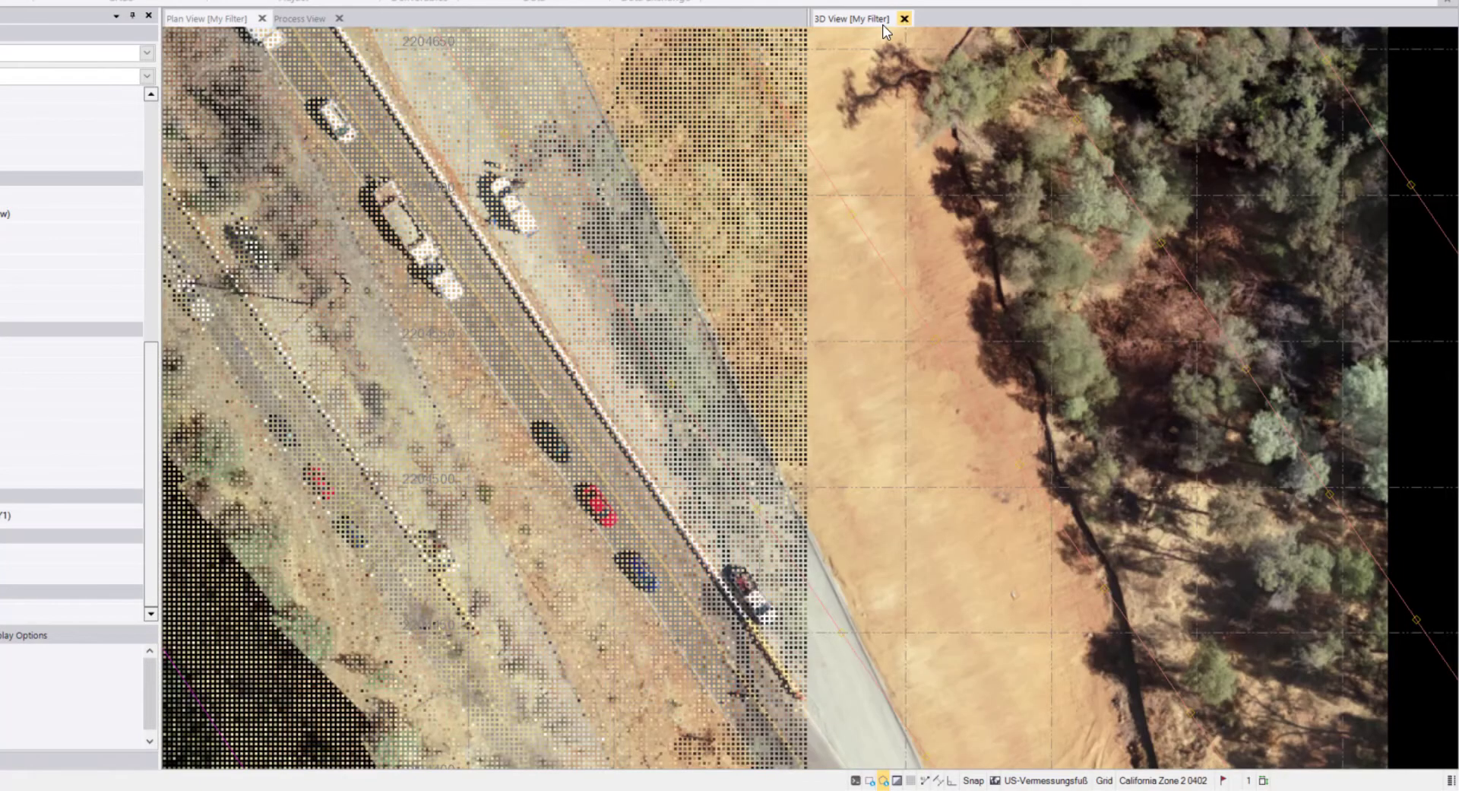
Close the 3D view and open the Create Deliverables settings for the UAS flight mission
left_click(905, 19)
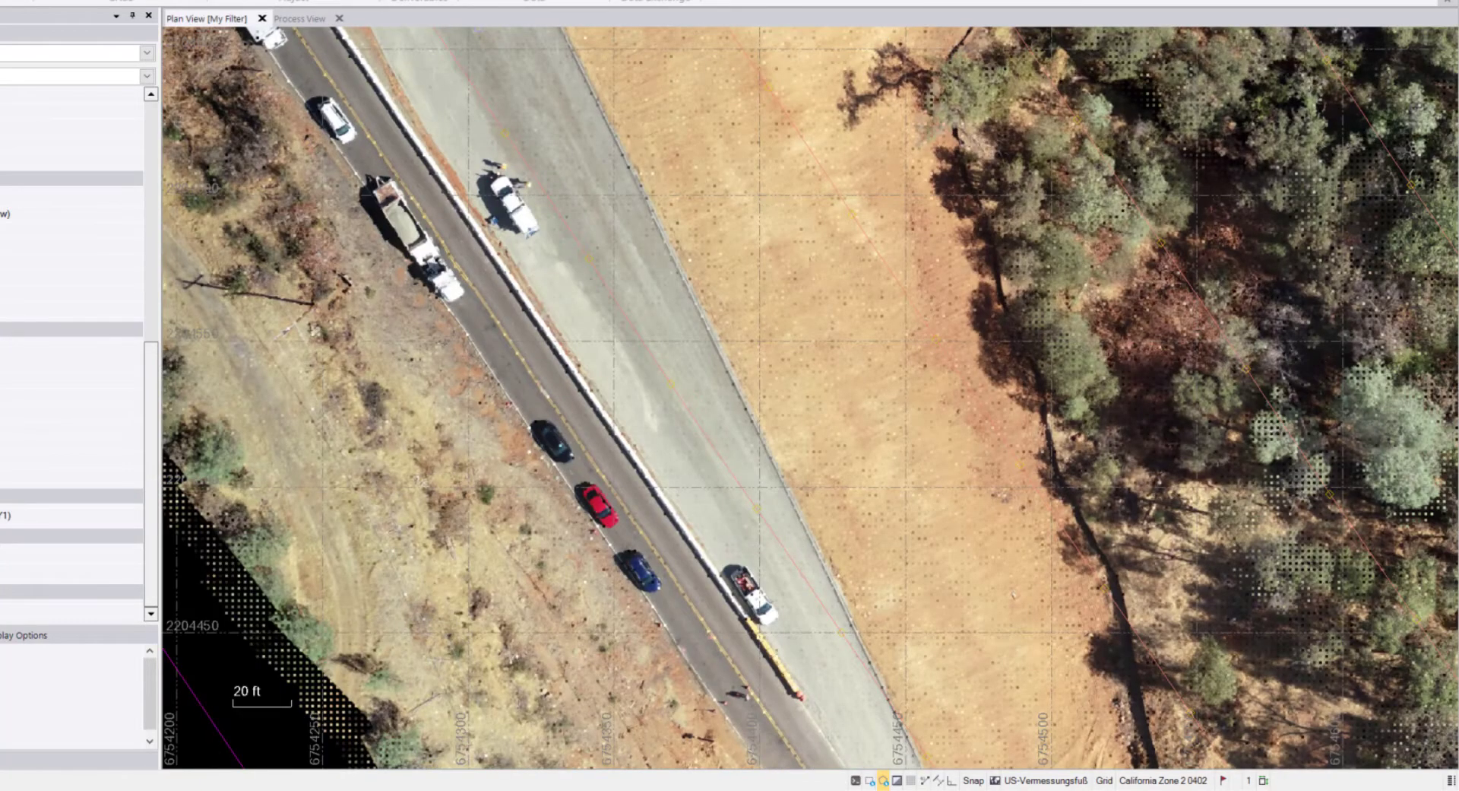
left_click(399, 1)
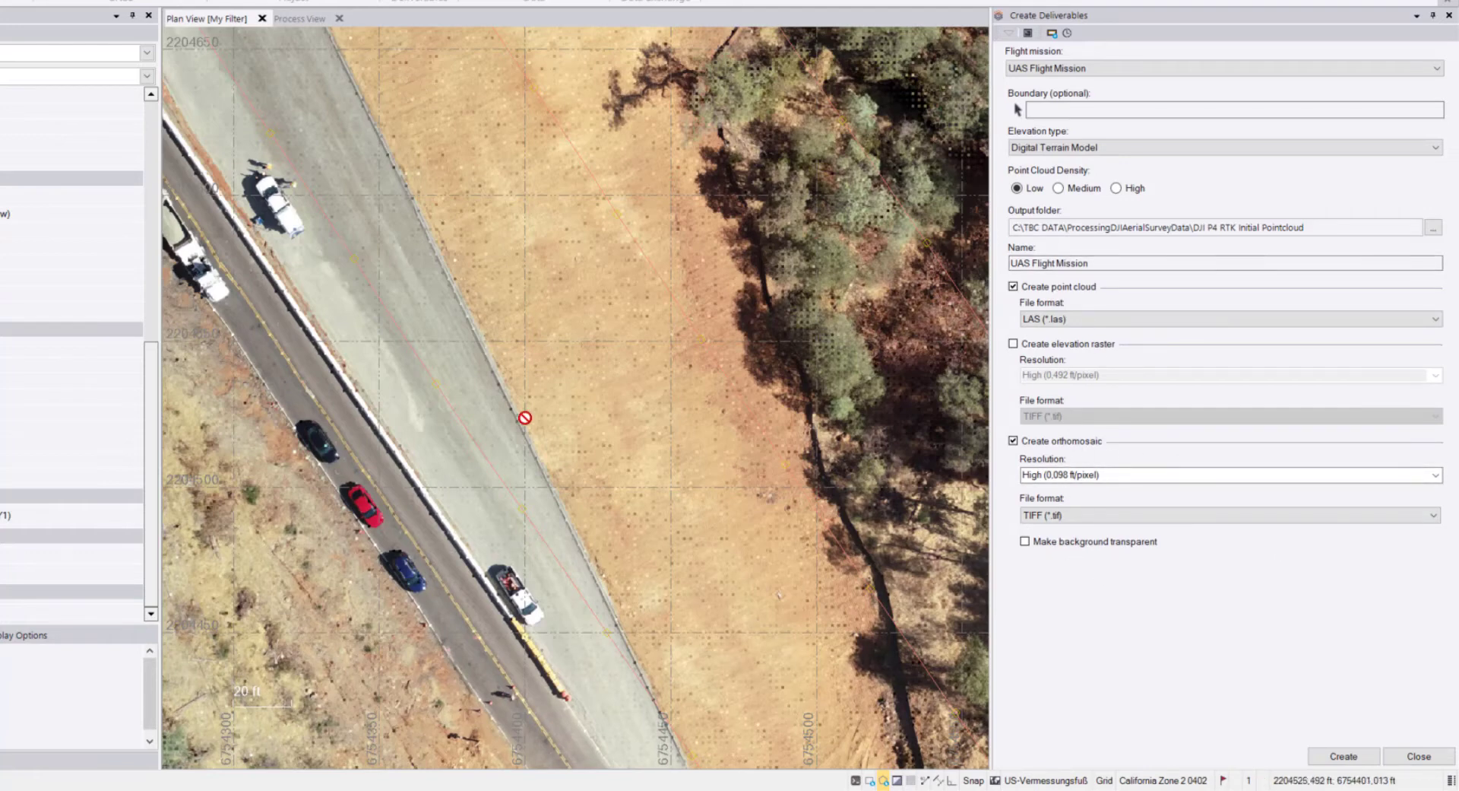
Follow the roads north in the plan view and check the deliverables creation status in the Process View
scroll(524, 420, "down", 1)
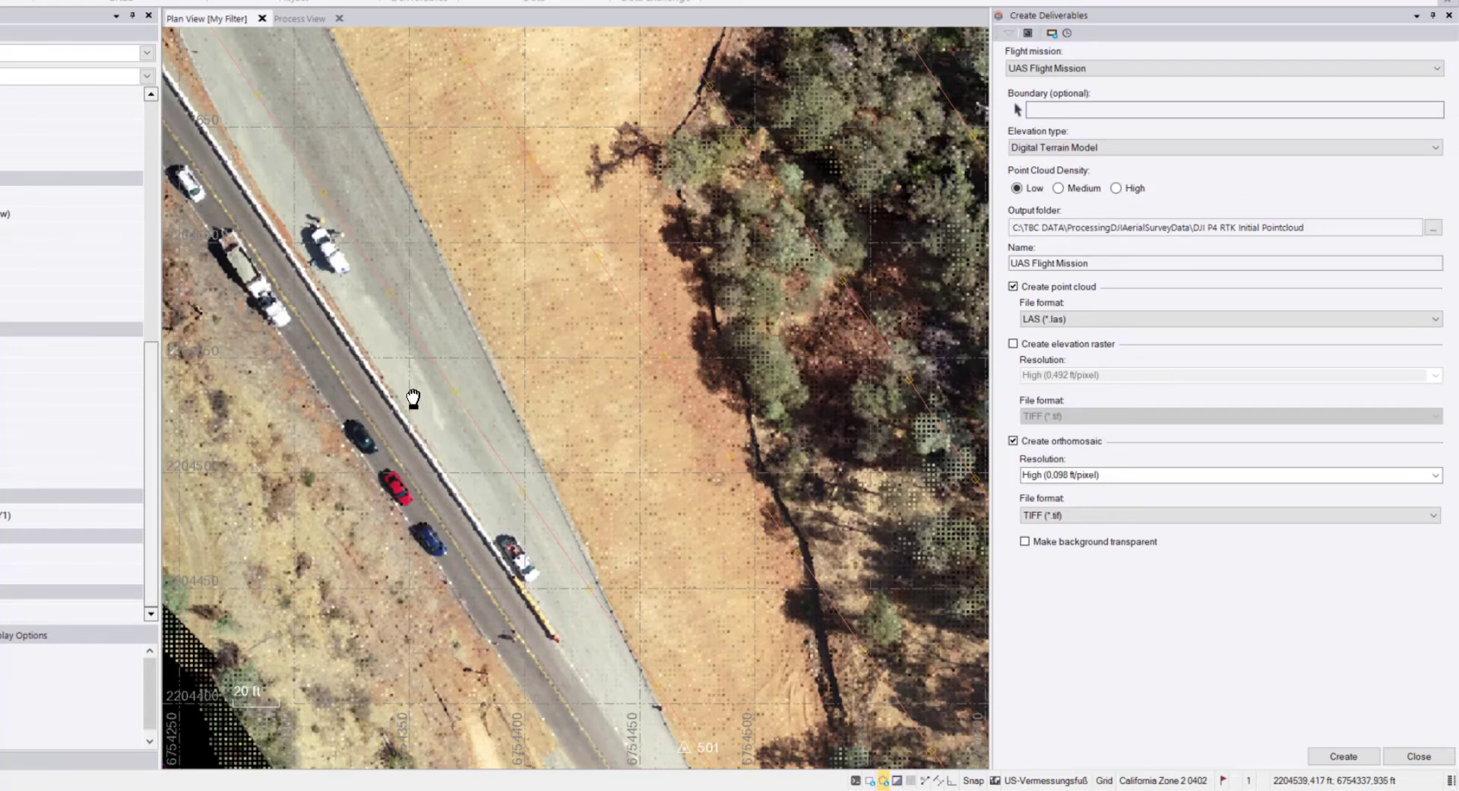
middle_click_drag(388, 389, 709, 567)
middle_click_drag(458, 148, 602, 450)
middle_click_drag(286, 157, 553, 534)
left_click(287, 21)
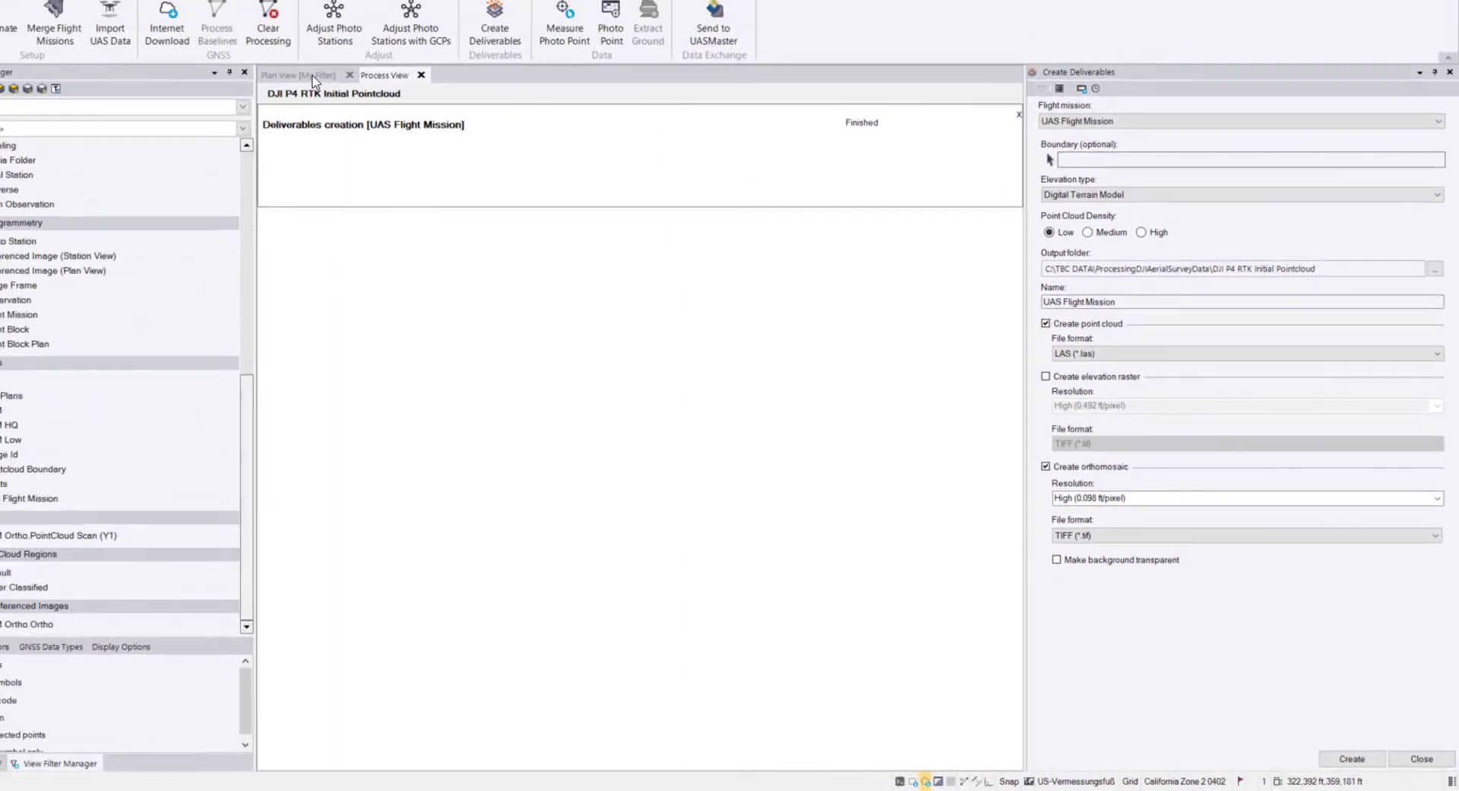
left_click(222, 19)
Examine the orthomosaic along both roads around point 503 and follow them south past the queued vehicles to point 501
middle_click_drag(556, 327, 692, 526)
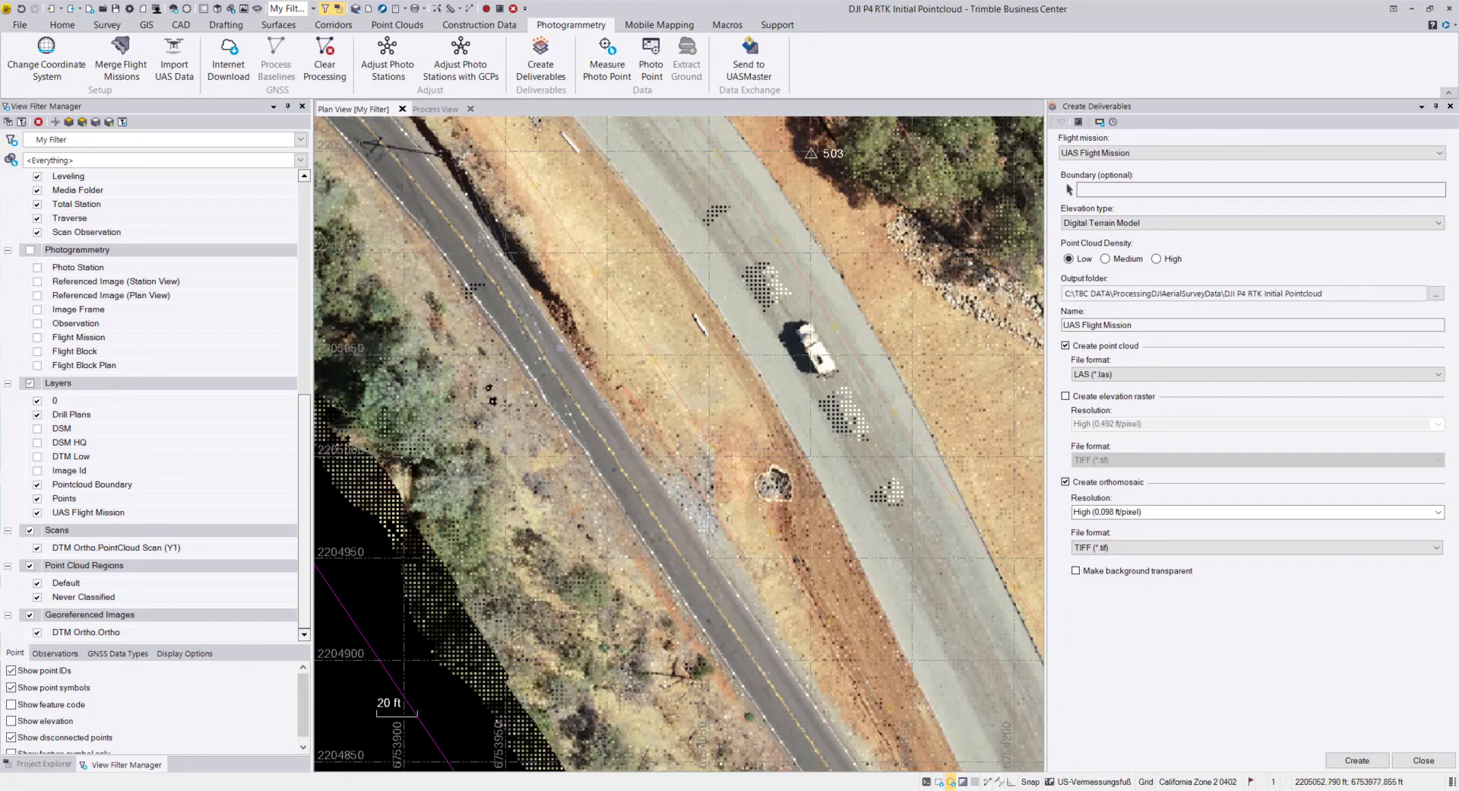
middle_click_drag(545, 363, 571, 452)
middle_click_drag(549, 392, 619, 571)
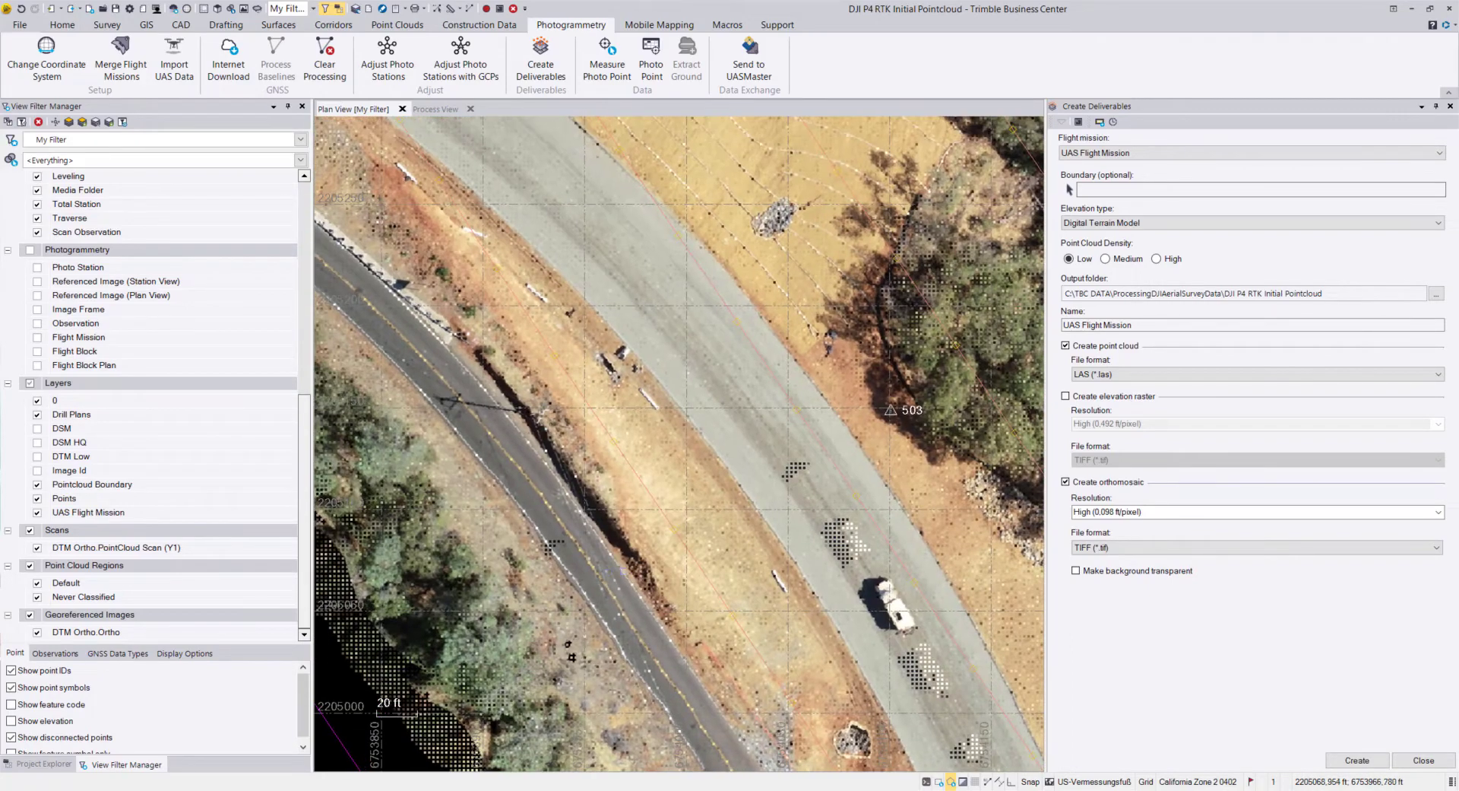
scroll(619, 571, "down", 3)
middle_click_drag(646, 646, 459, 373)
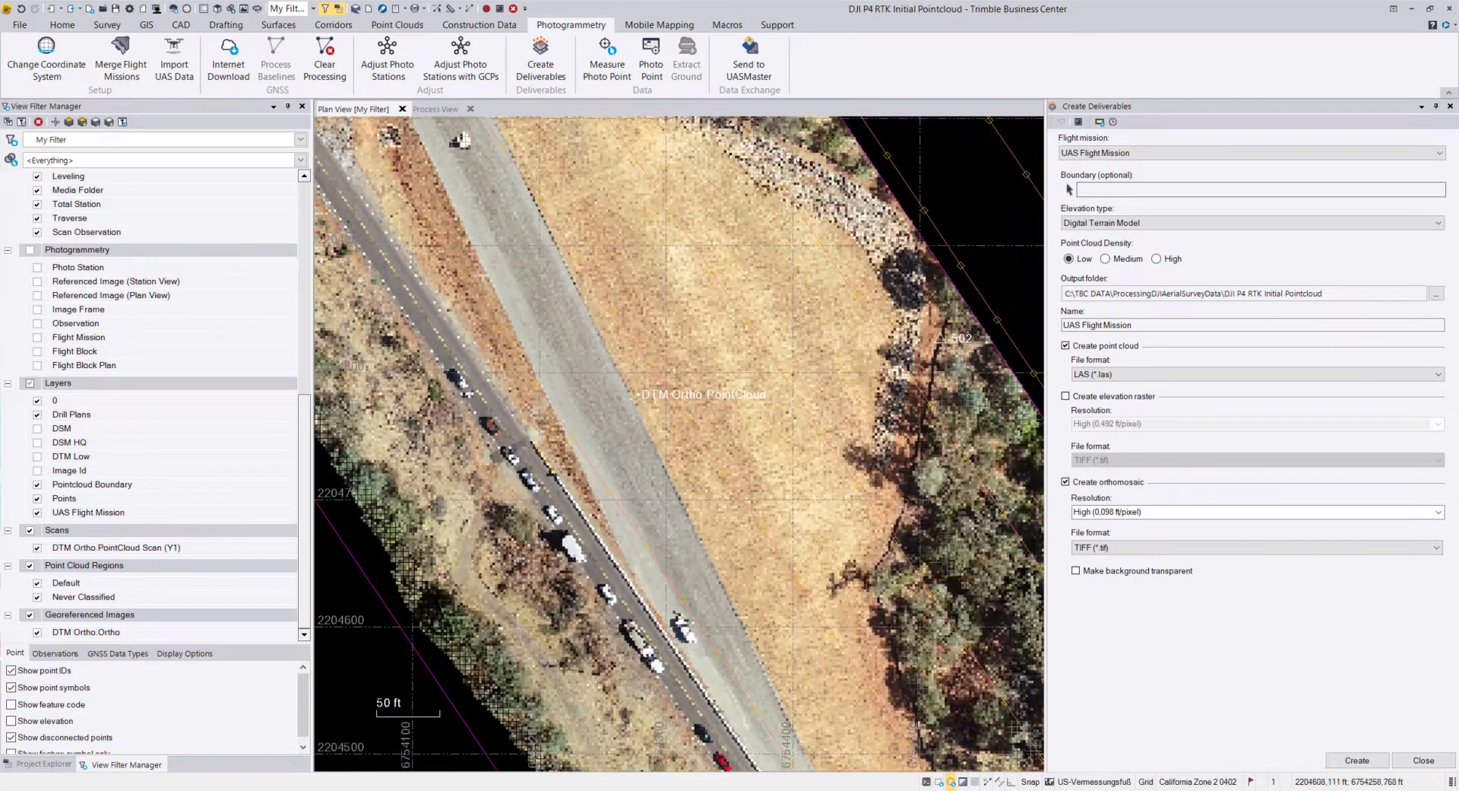
middle_click_drag(614, 615, 531, 345)
middle_click_drag(798, 652, 660, 558)
Inspect the yellow barriers, the white pickup, the road markings and the blue and red cars closely in the orthomosaic
scroll(660, 558, "up", 3)
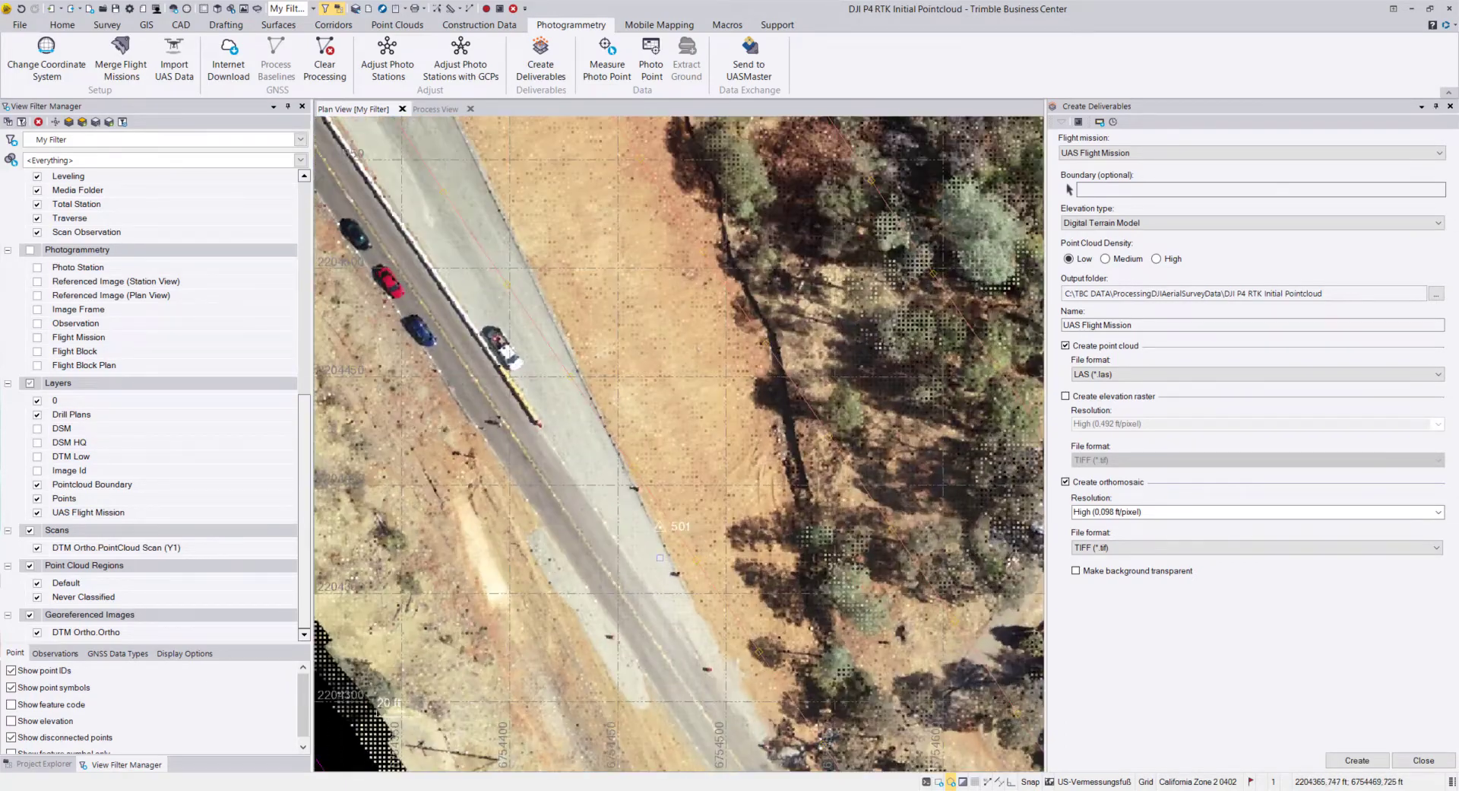
scroll(494, 422, "up", 1)
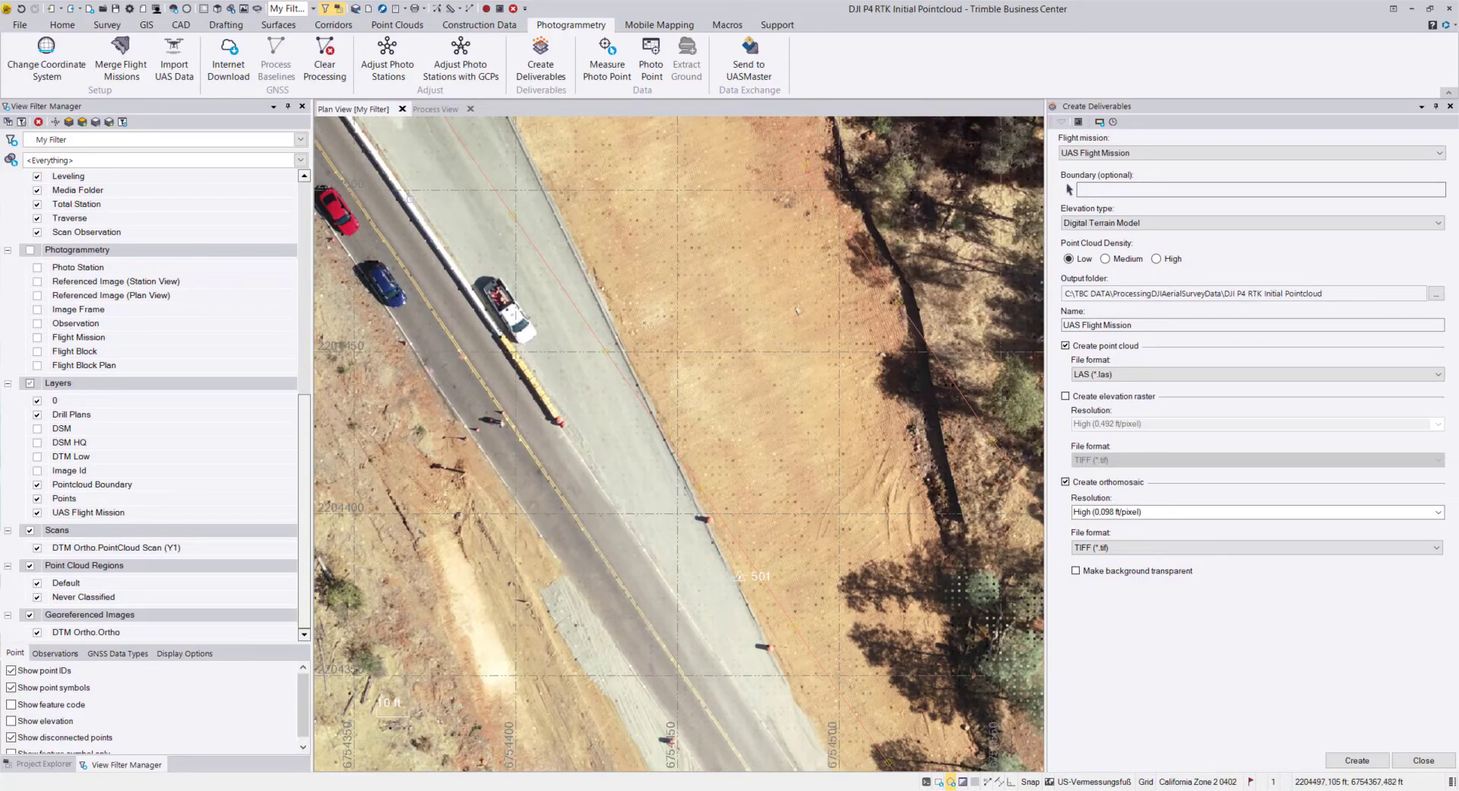
scroll(508, 371, "up", 2)
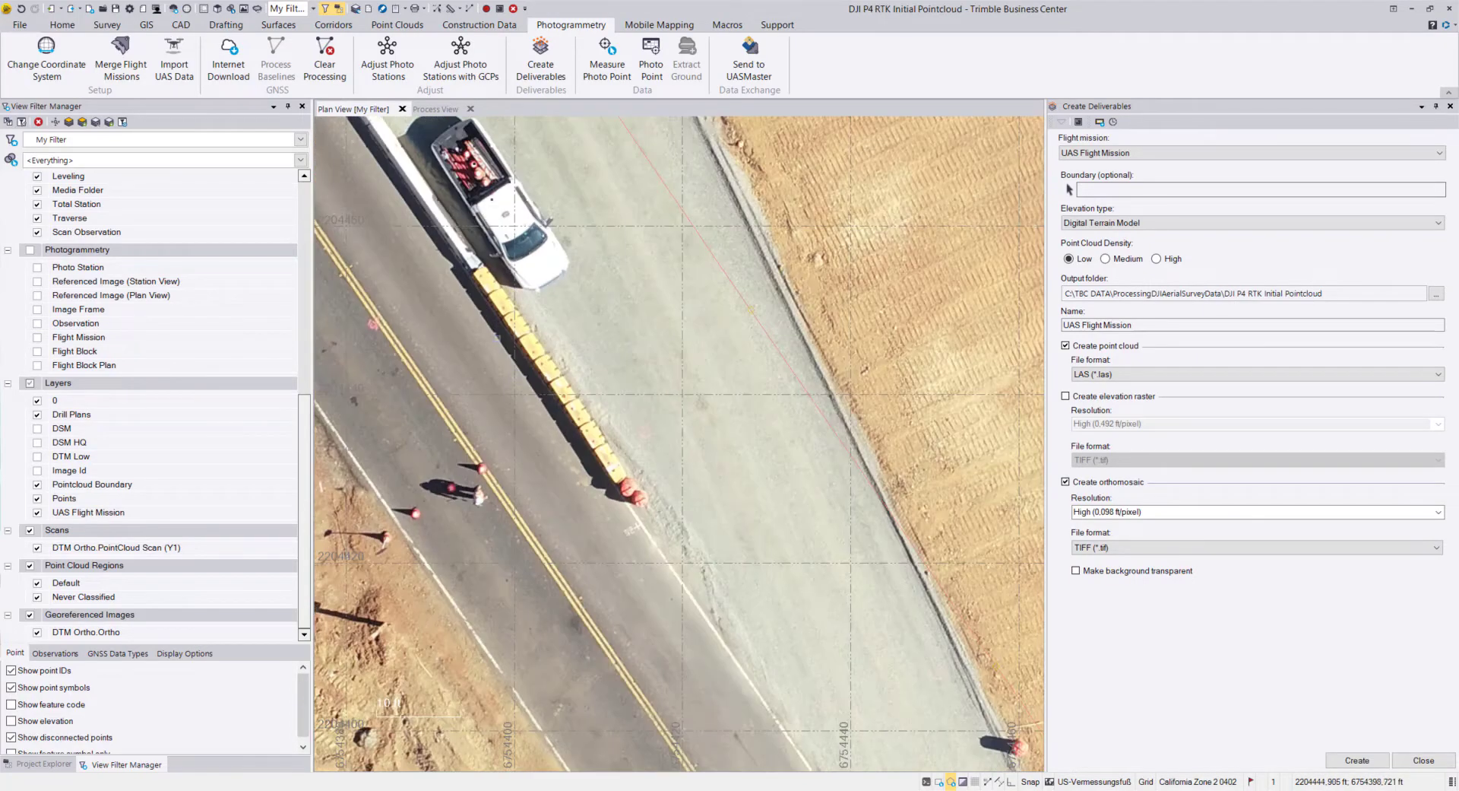
scroll(465, 263, "up", 1)
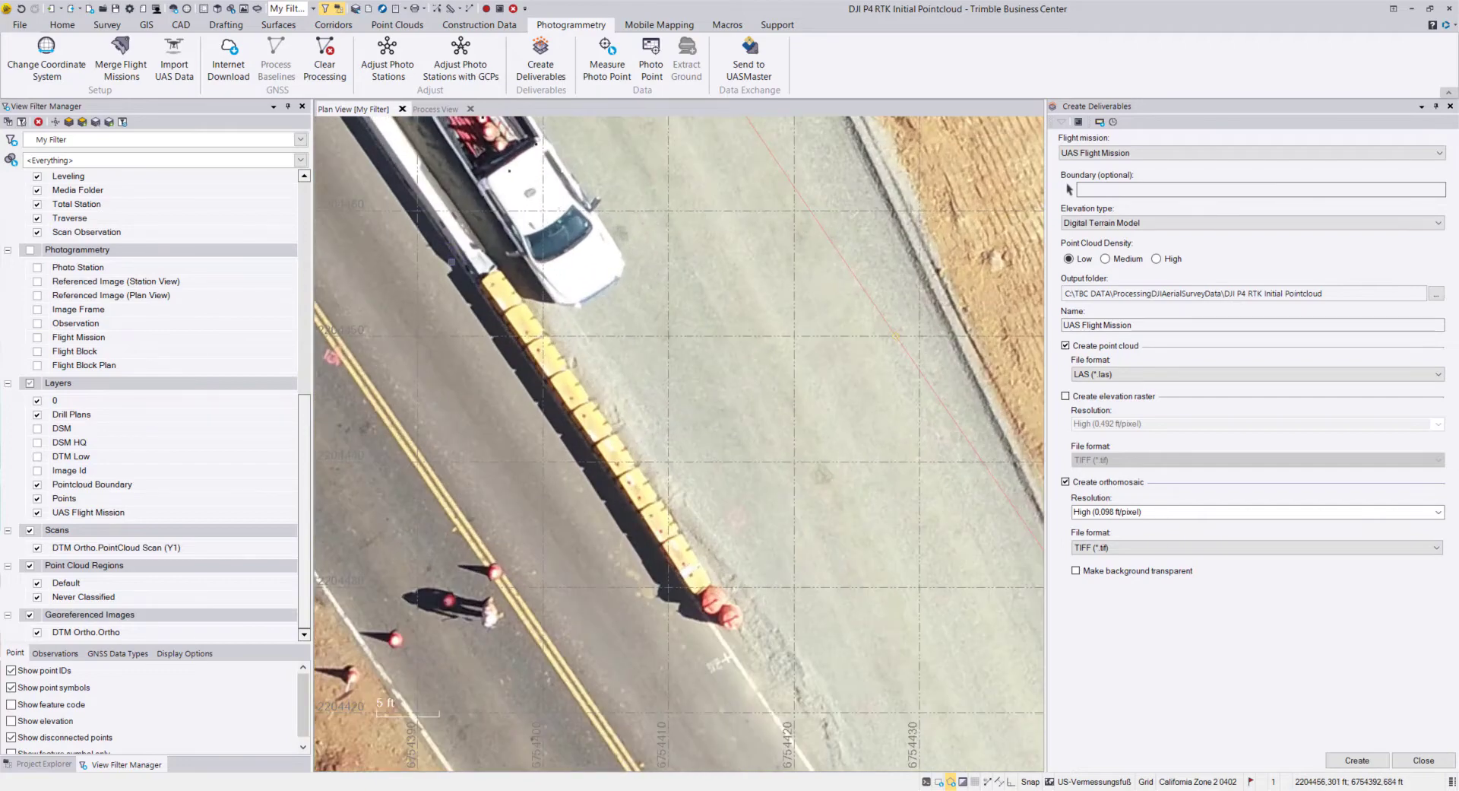
middle_click_drag(483, 310, 813, 601)
middle_click_drag(712, 406, 939, 416)
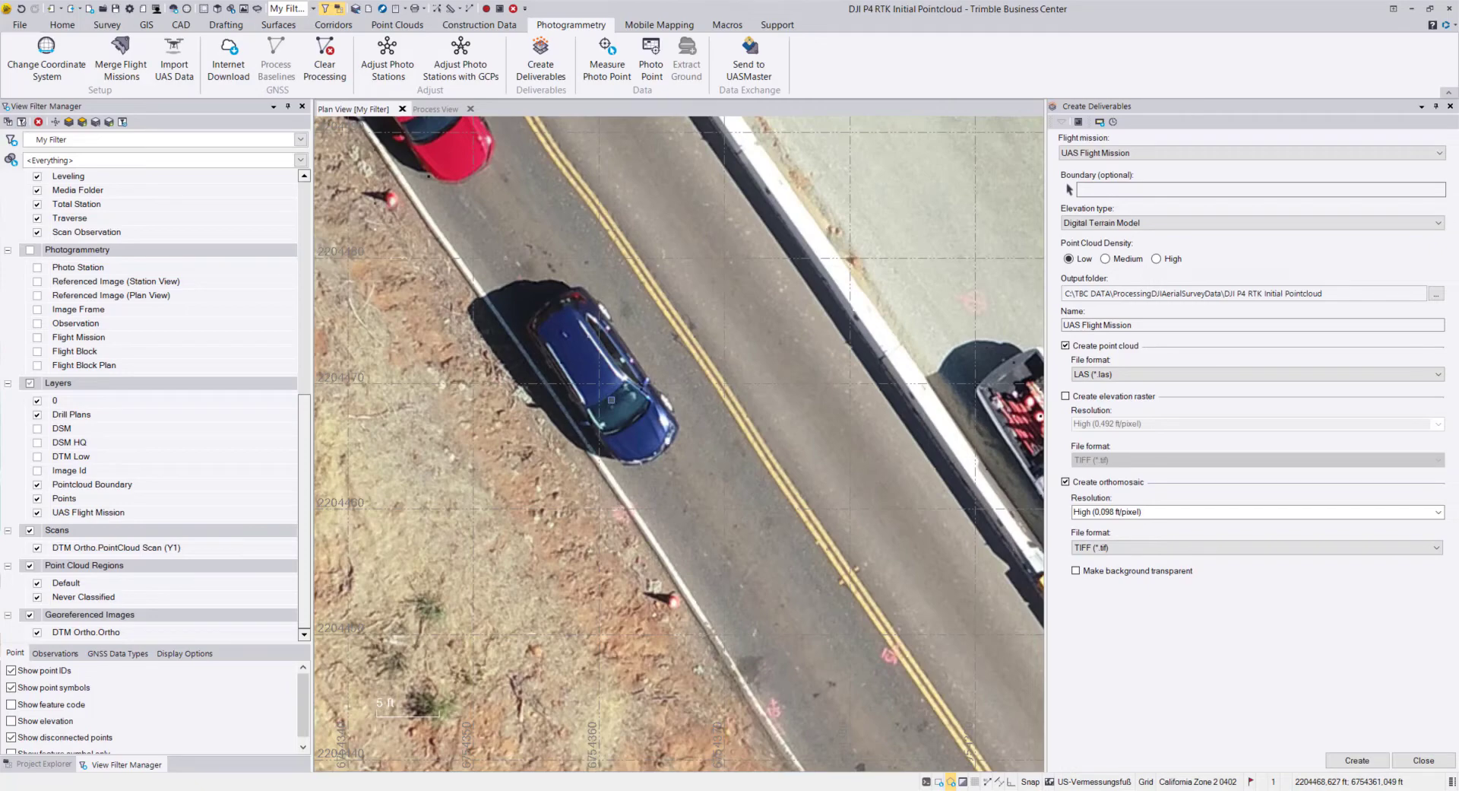
middle_click_drag(561, 326, 599, 416)
middle_click_drag(470, 153, 529, 220)
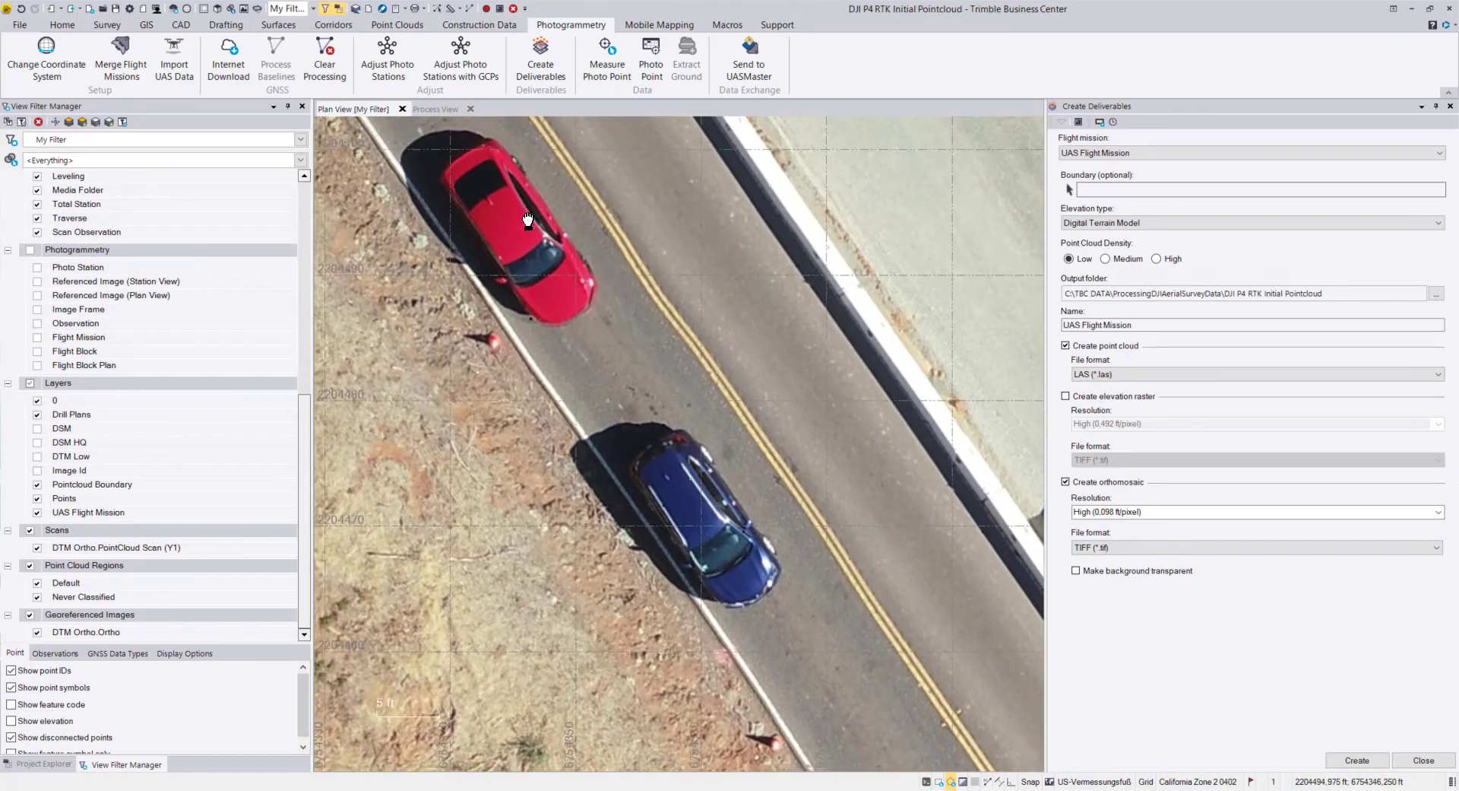
Check the orthomosaic around point 501 and follow the new road north to the excavated slope beside the old road
scroll(553, 373, "down", 5)
middle_click_drag(684, 456, 624, 390)
middle_click_drag(748, 553, 544, 385)
scroll(829, 739, "down", 2)
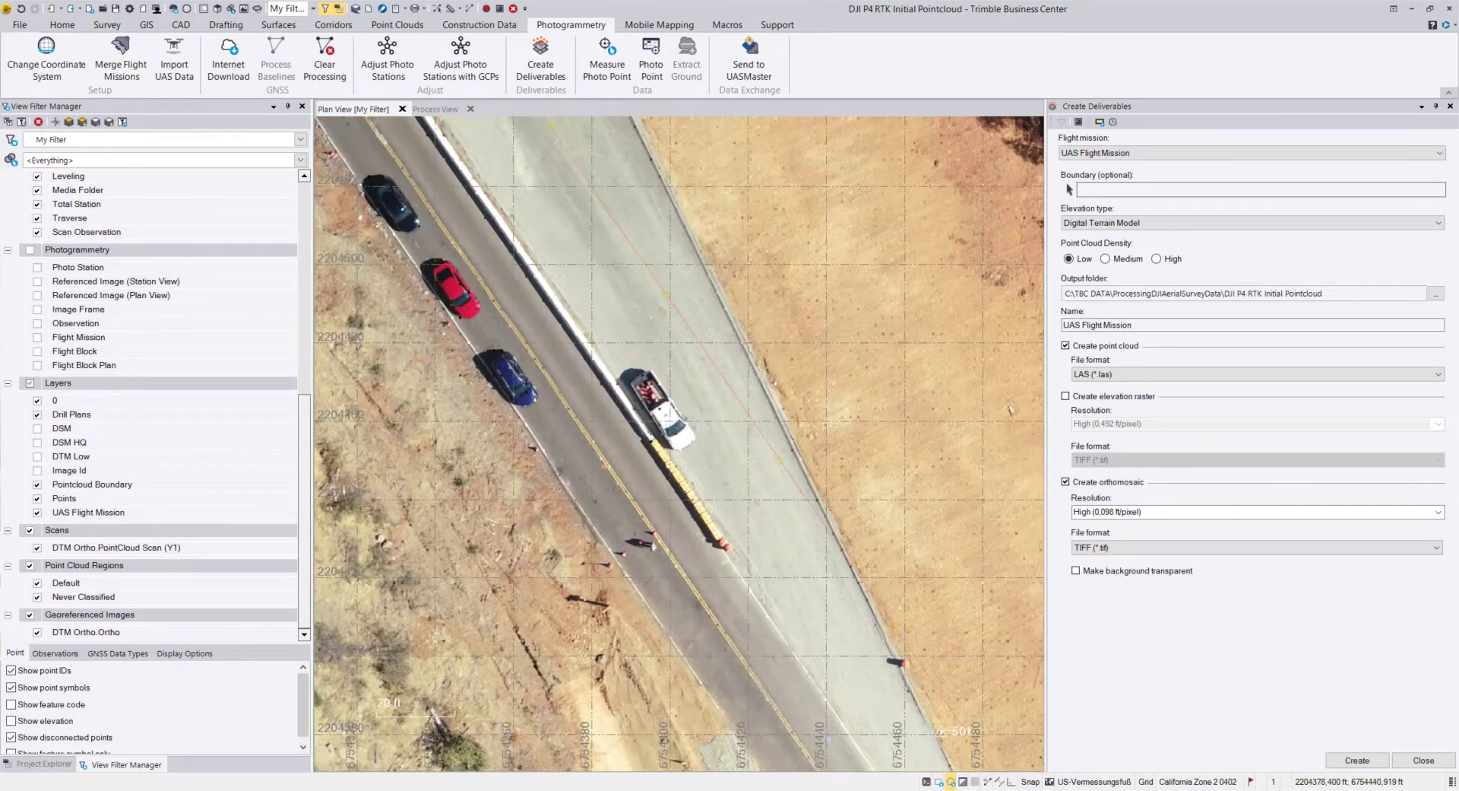
mouse_move(799, 660)
middle_mouse_down()
mouse_move(747, 589)
mouse_move(594, 498)
mouse_move(498, 382)
middle_mouse_up()
scroll(594, 498, "down", 2)
mouse_move(609, 583)
middle_mouse_down()
mouse_move(554, 433)
mouse_move(668, 566)
mouse_move(778, 659)
middle_mouse_up()
middle_click_drag(512, 119, 811, 652)
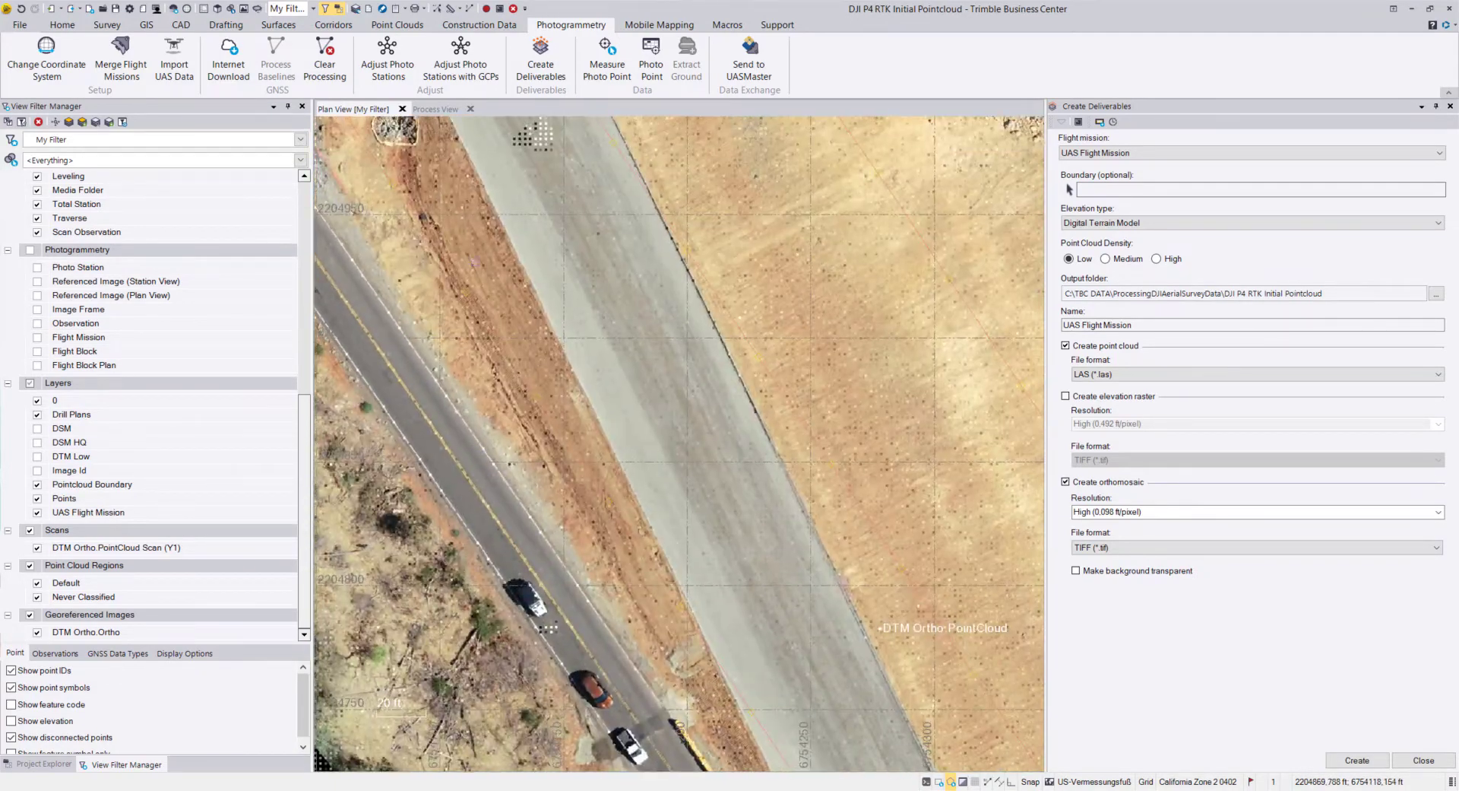